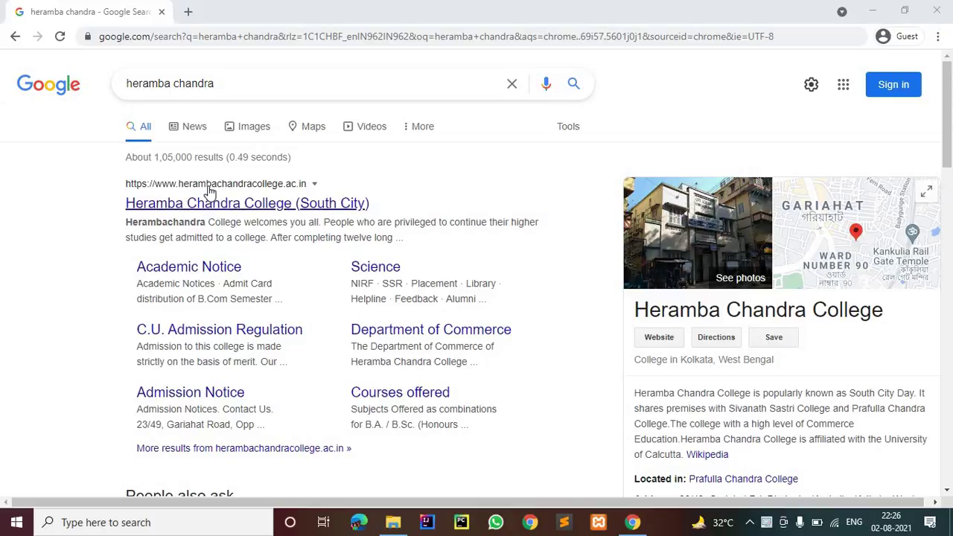
Step: Go from the 'Heramba Chandra College (South City)' search result to its ADMISSION 2021-2022 portal
left_click(279, 199)
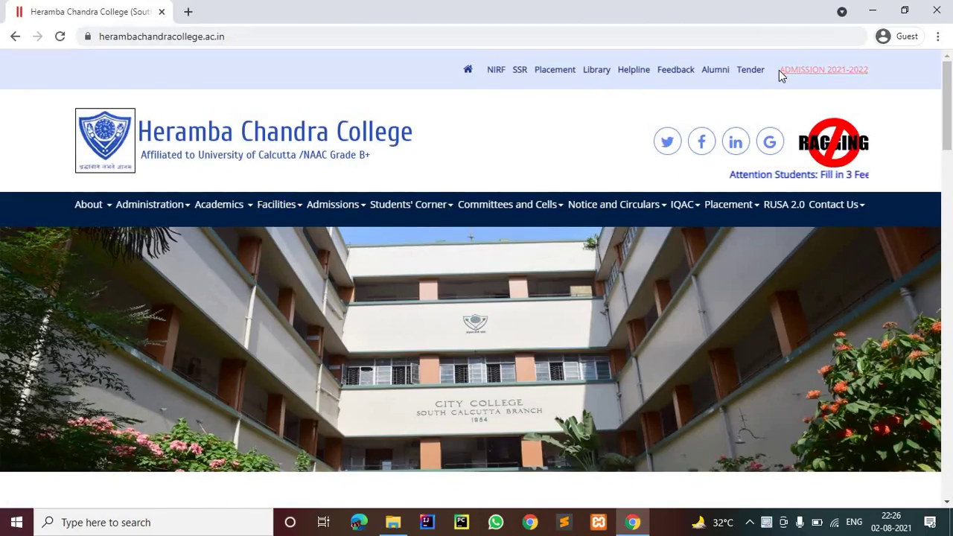
left_click(834, 70)
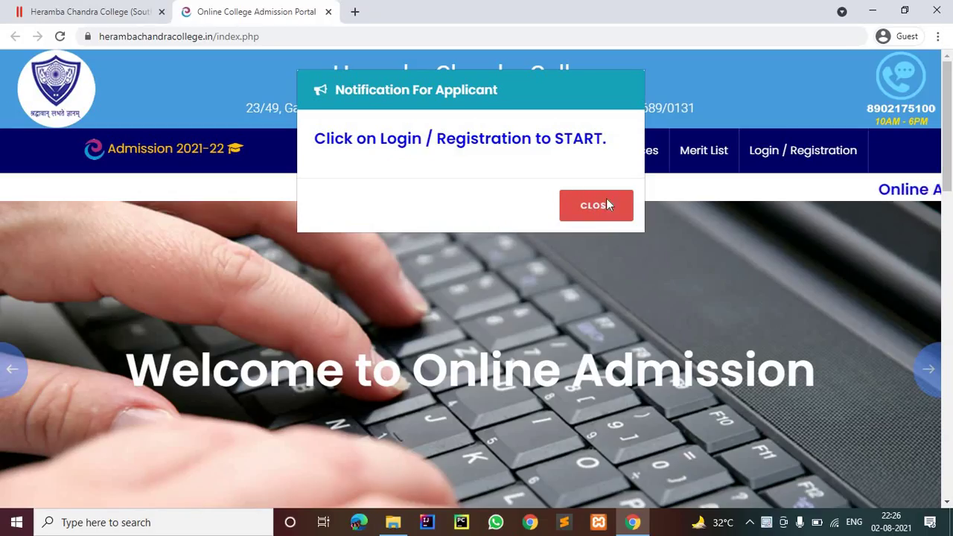
Step: Dismiss the notification and enter the new user's first name, last name and password on Login / Registration
left_click(593, 204)
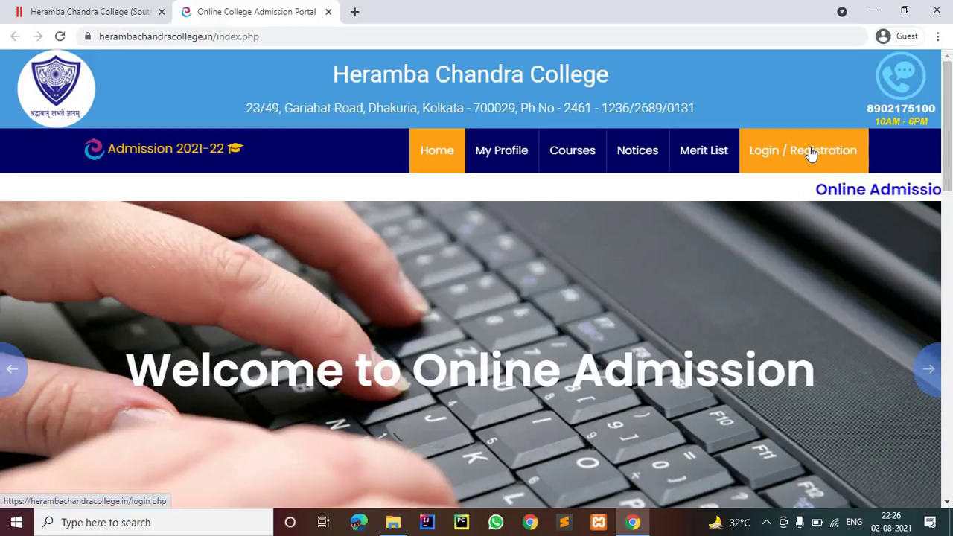
left_click(808, 152)
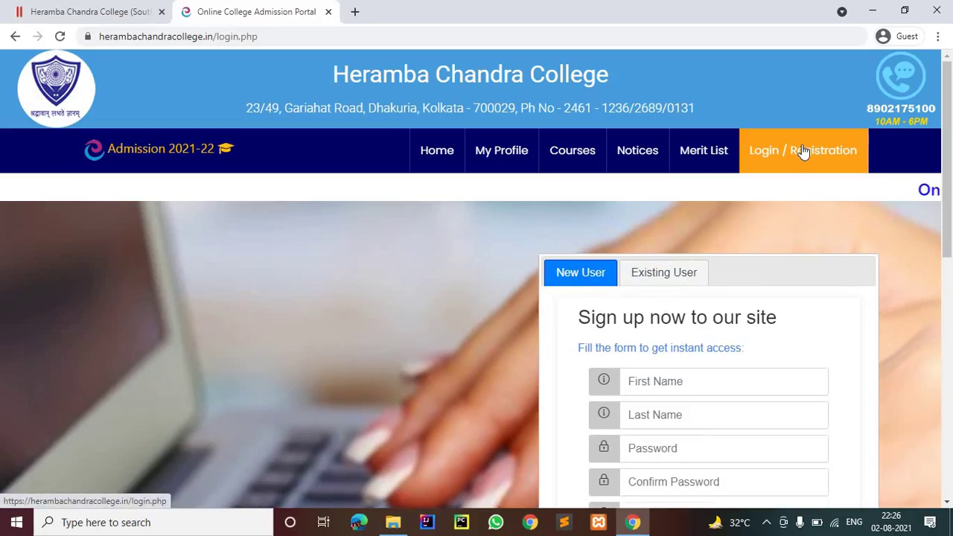
scroll(724, 159, "down", 3)
left_click(717, 163)
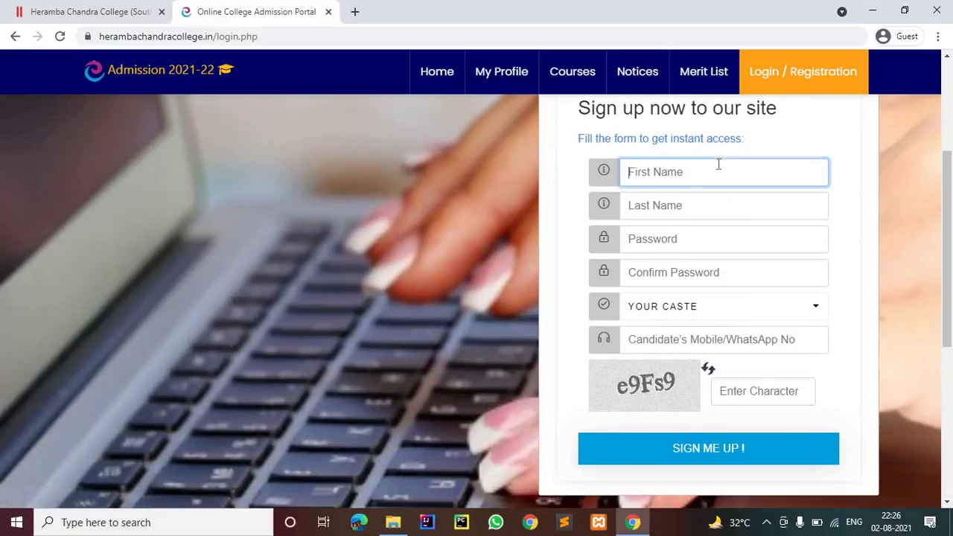
type("Raju")
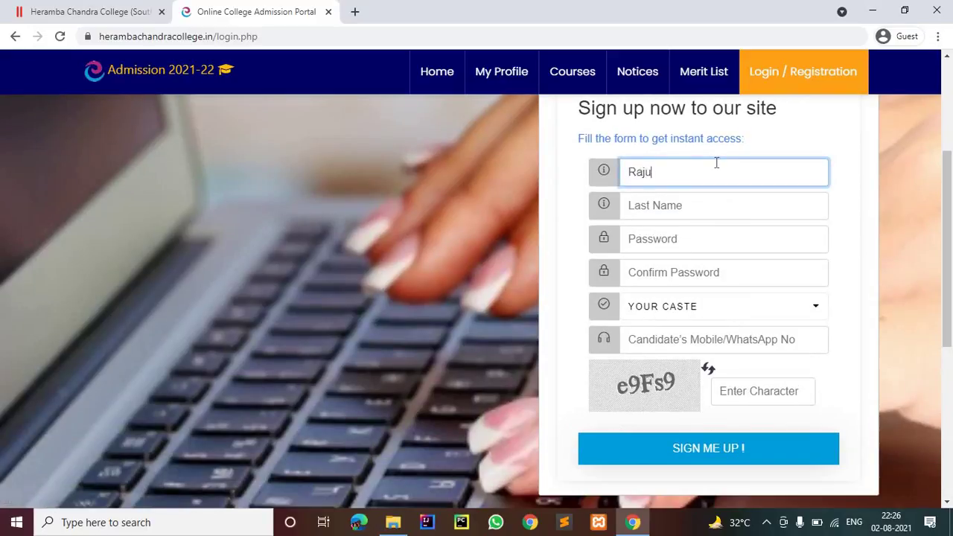
key("Tab")
type("Y")
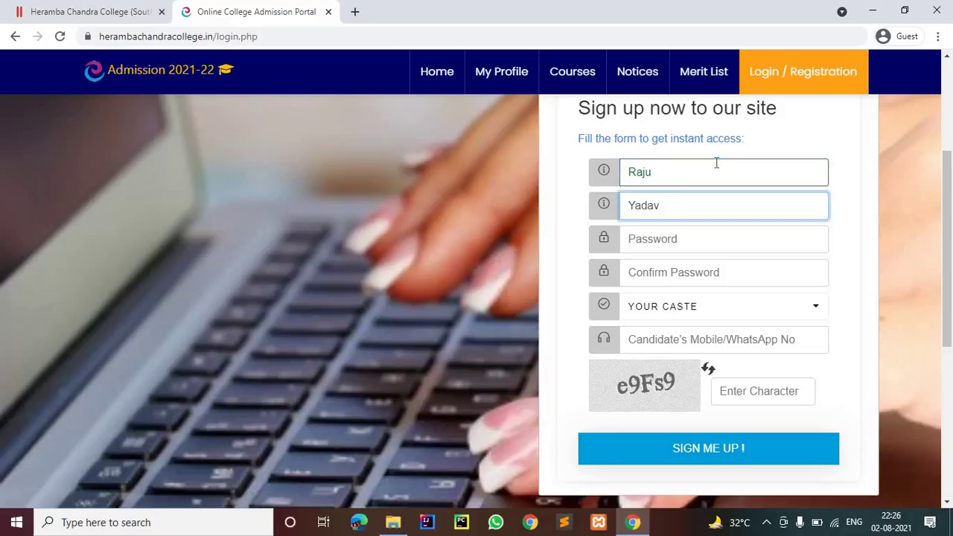
key("Tab")
type("1")
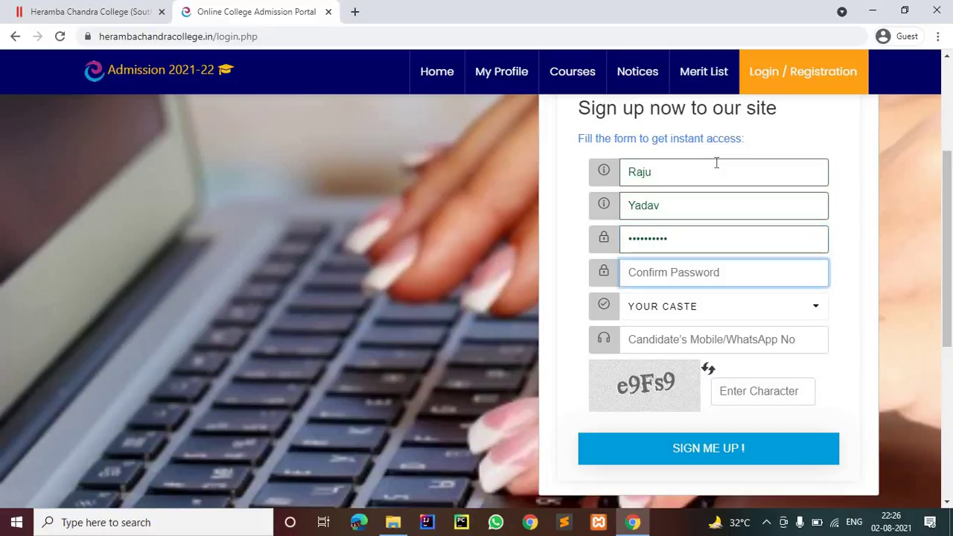
type("1234")
Step: Choose General caste, enter the mobile number and captcha, and submit the sign-up form
left_click(698, 316)
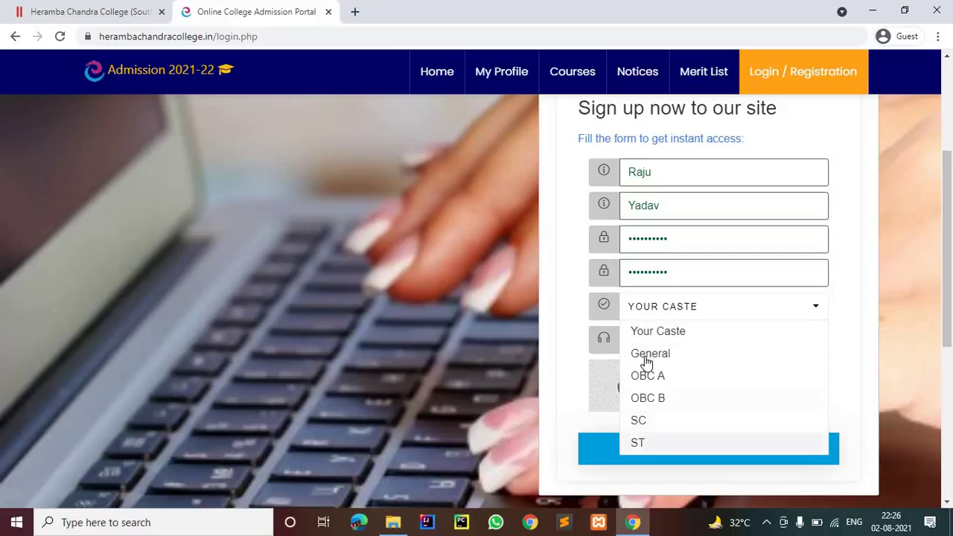
left_click(648, 357)
left_click(648, 341)
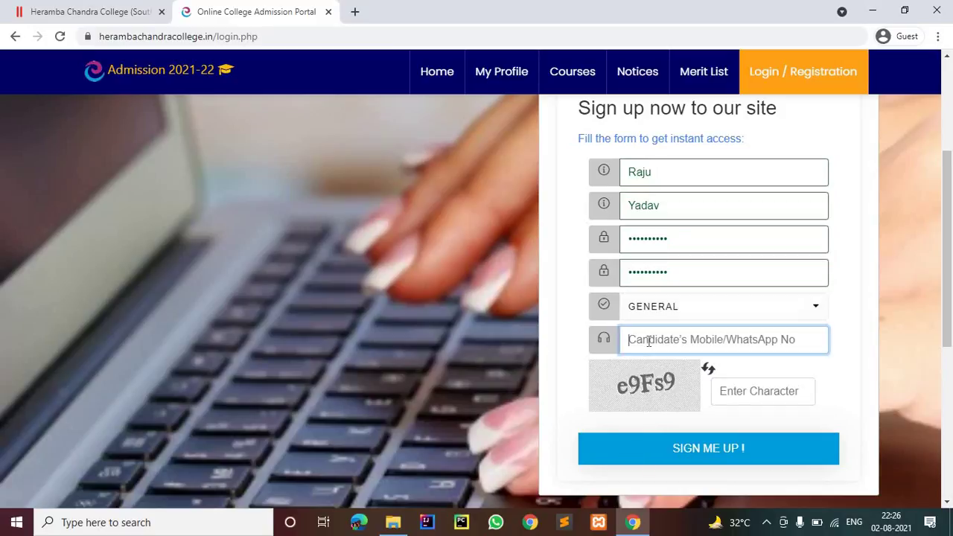
type("6")
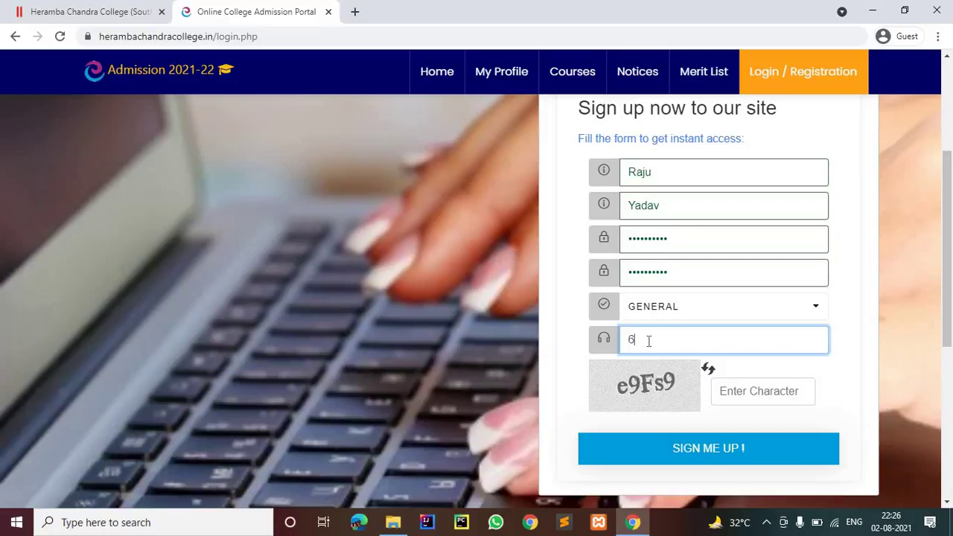
type("767676767")
left_click(779, 392)
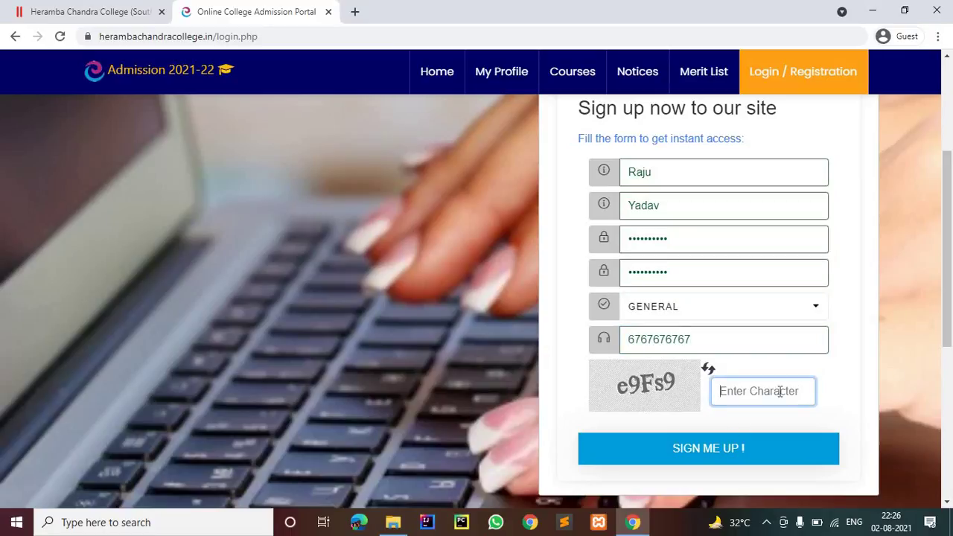
type("e9Fs(")
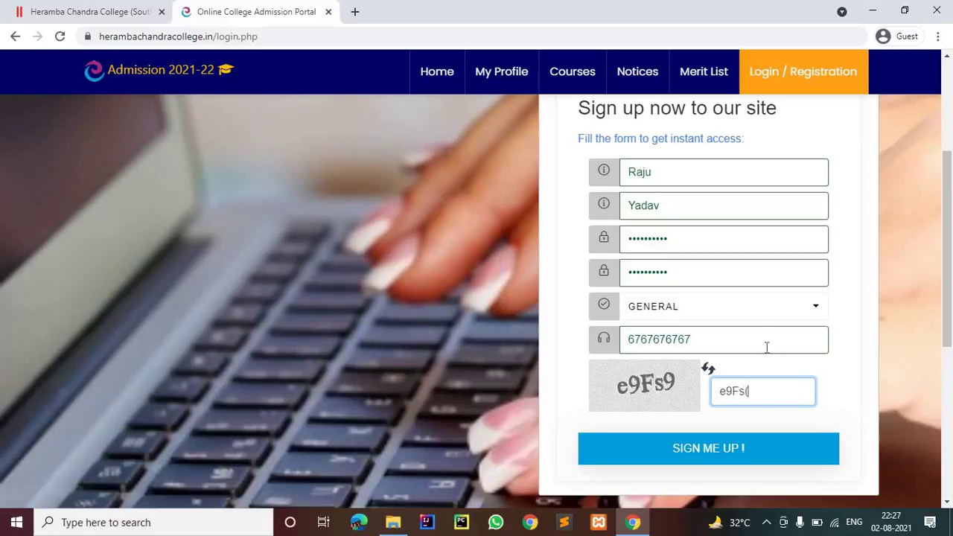
type("9")
left_click(706, 449)
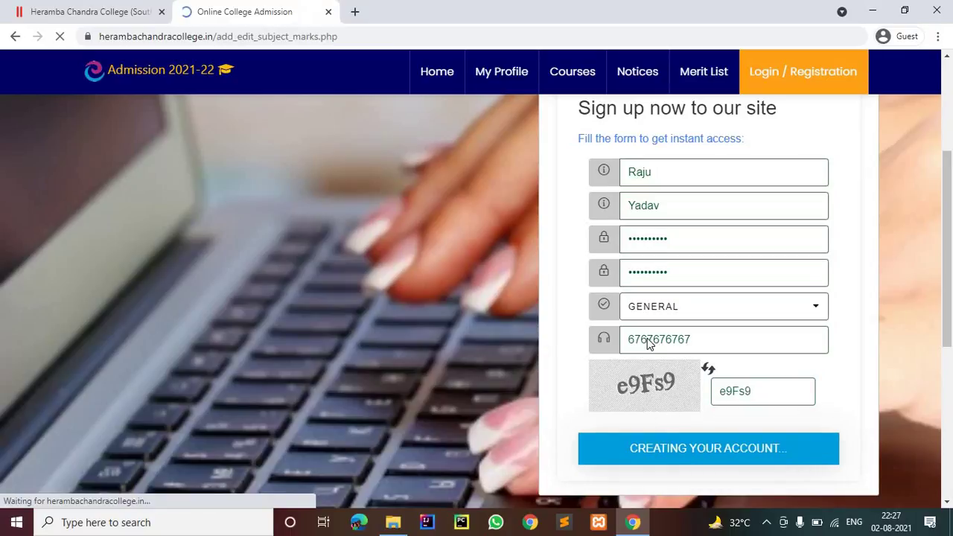
Step: Save West Bengal Council of Higher Secondary Education as the board and dismiss the Bihar Board notice
scroll(647, 339, "down", 2)
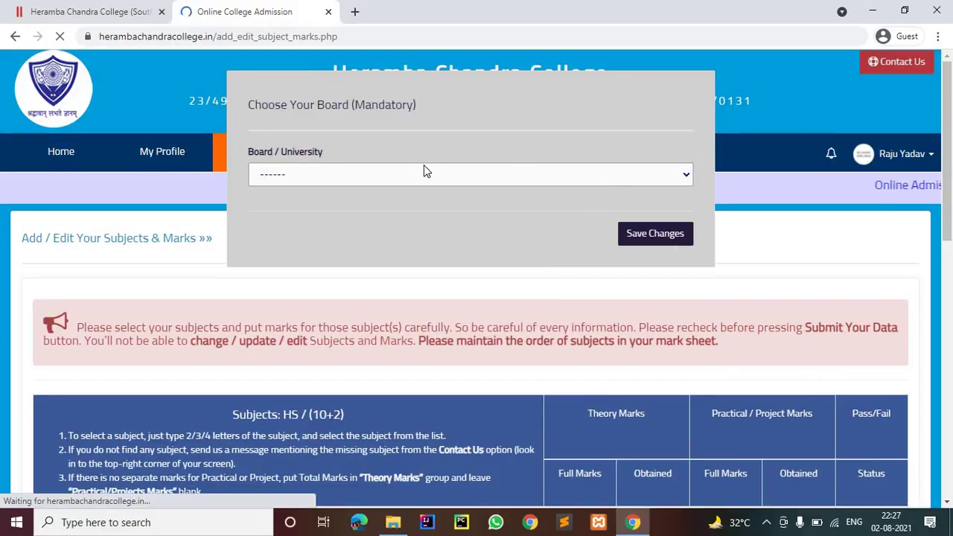
left_click(426, 177)
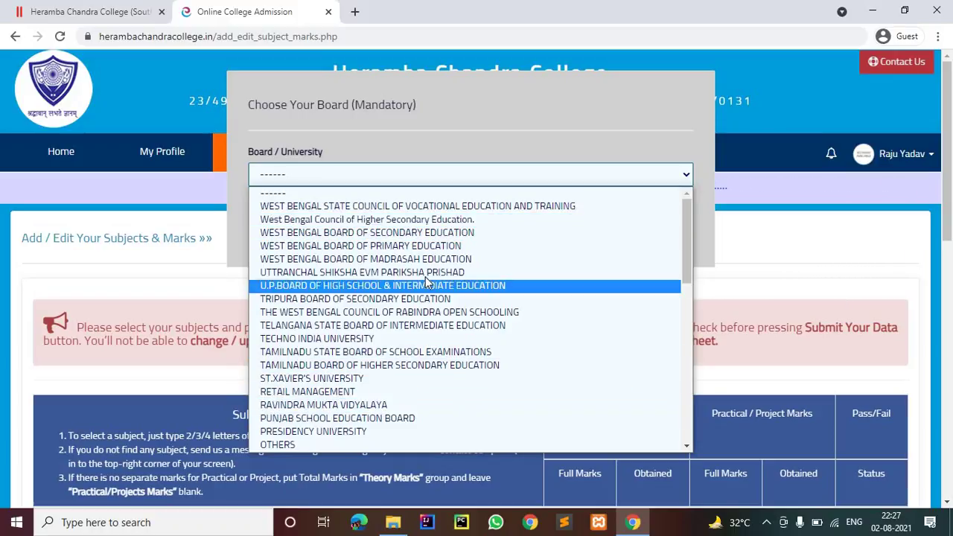
scroll(345, 443, "down", 2)
scroll(344, 432, "down", 1)
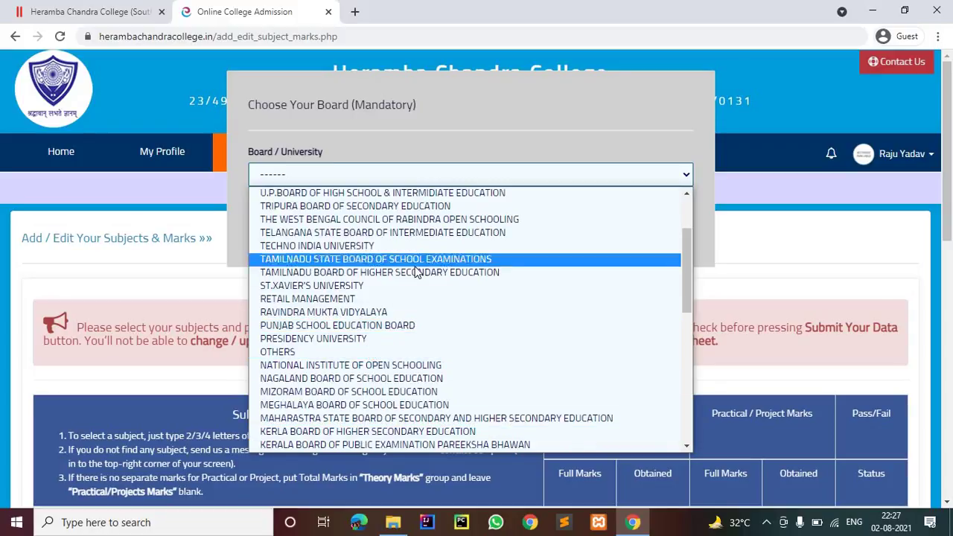
scroll(376, 261, "up", 3)
left_click(377, 220)
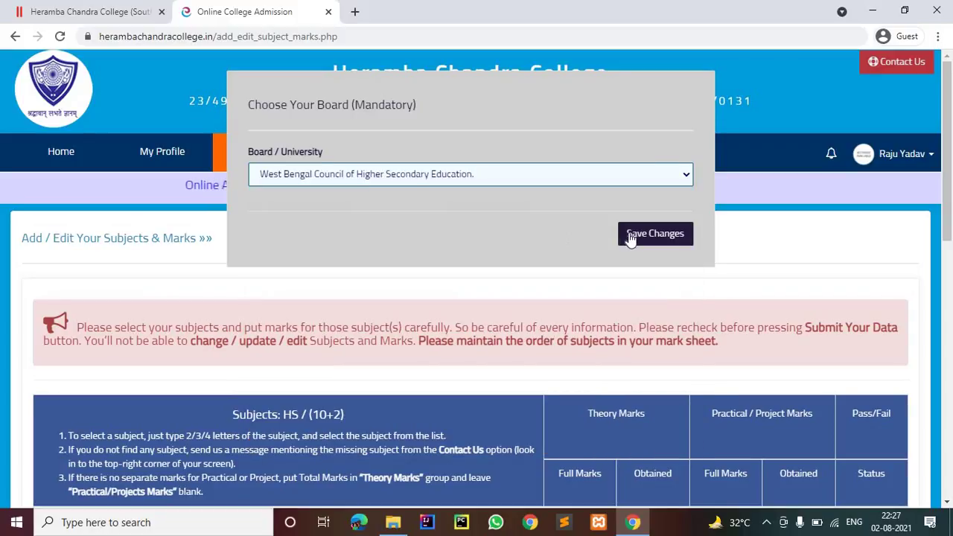
left_click(631, 235)
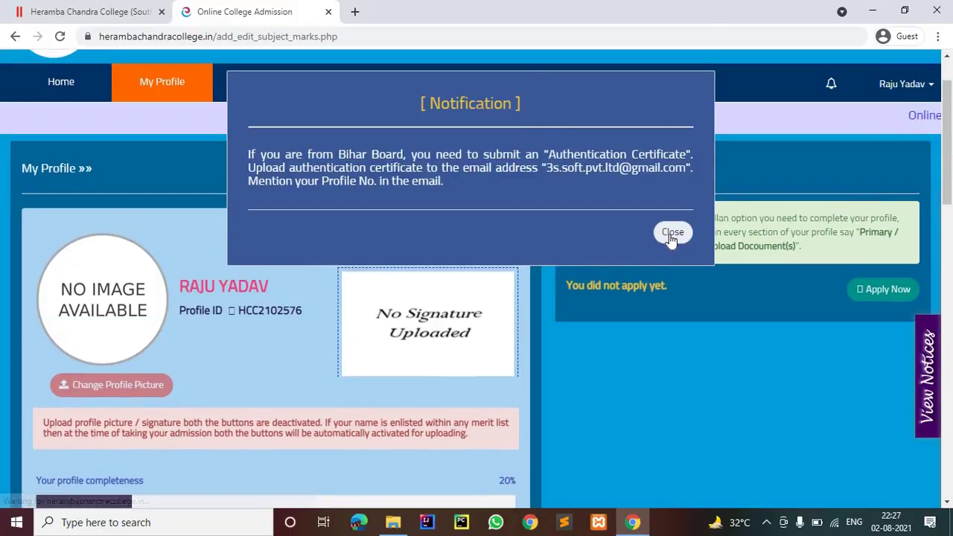
left_click(673, 233)
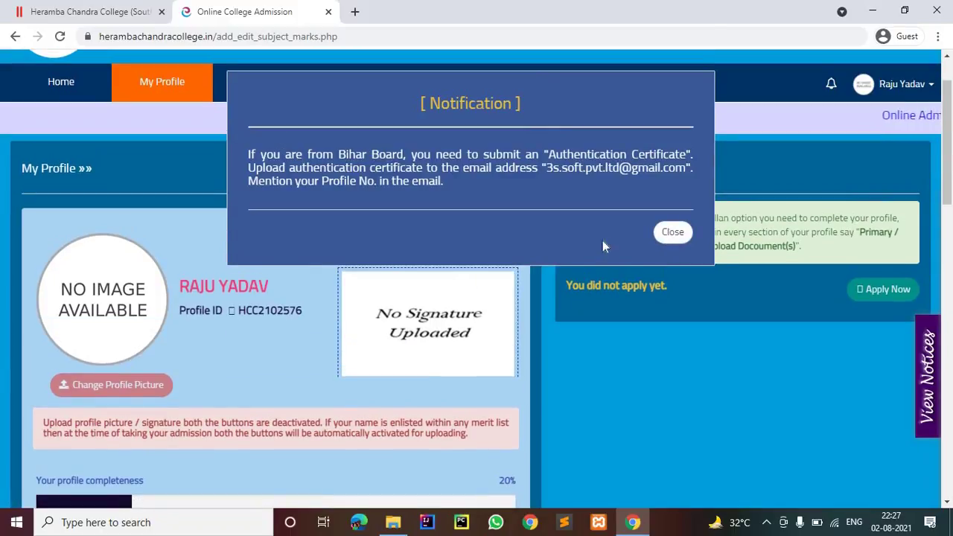
Step: In Primary Academic Details, enter the HS roll number, registration number and Reg. Year 2020
scroll(384, 267, "down", 1)
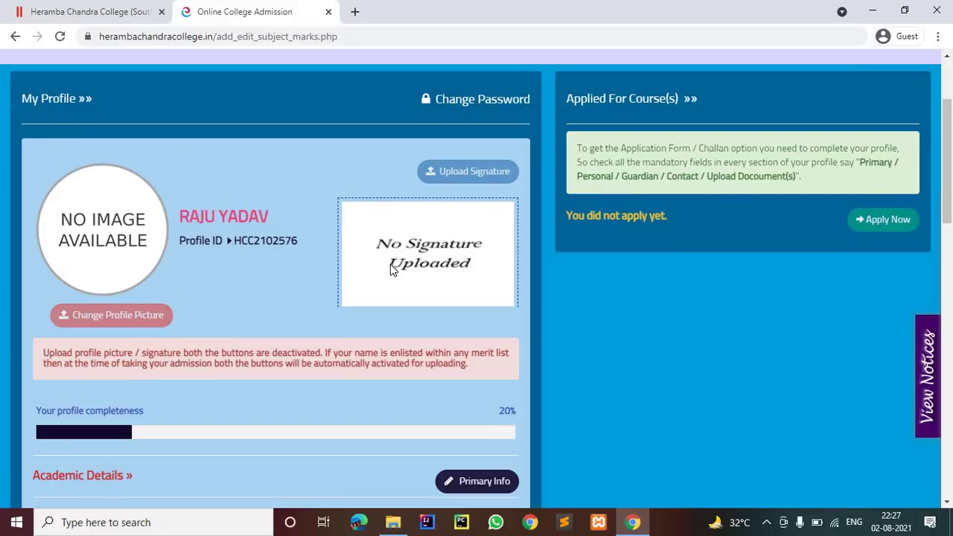
scroll(319, 313, "down", 2)
scroll(440, 245, "down", 5)
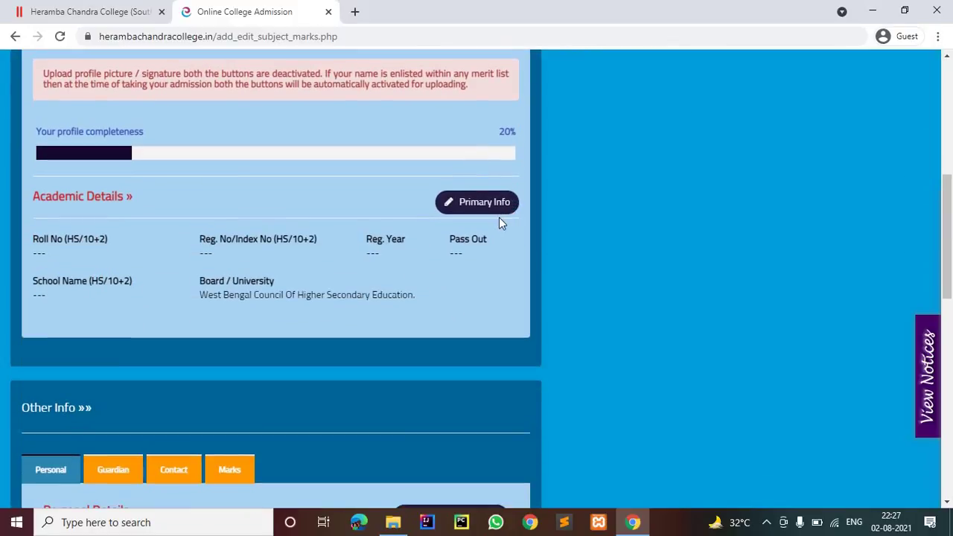
scroll(447, 249, "up", 2)
scroll(467, 209, "up", 1)
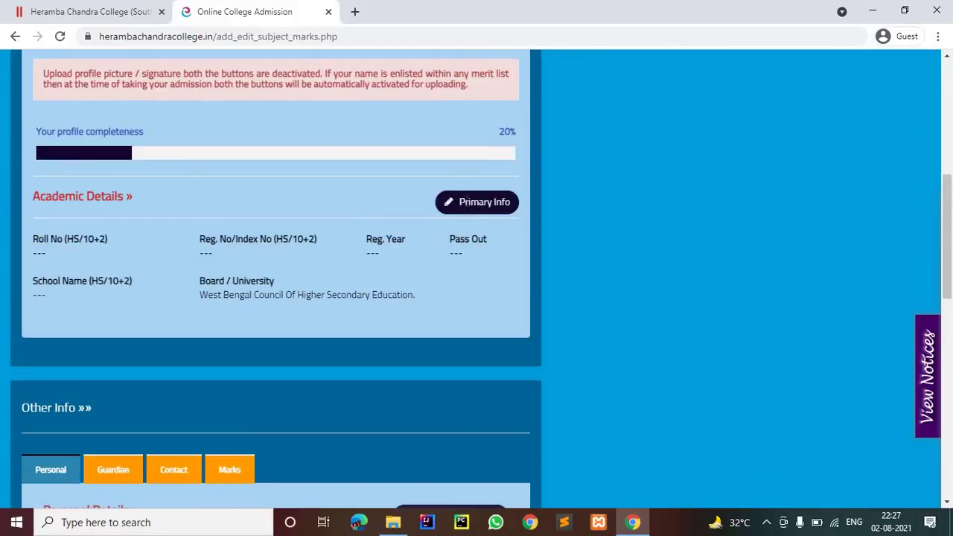
left_click(467, 207)
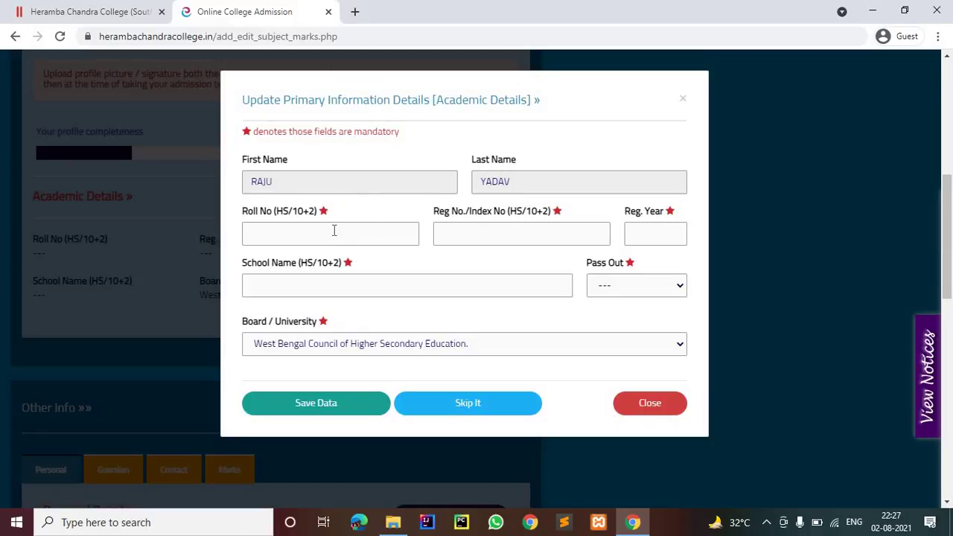
left_click(334, 231)
type("454564646")
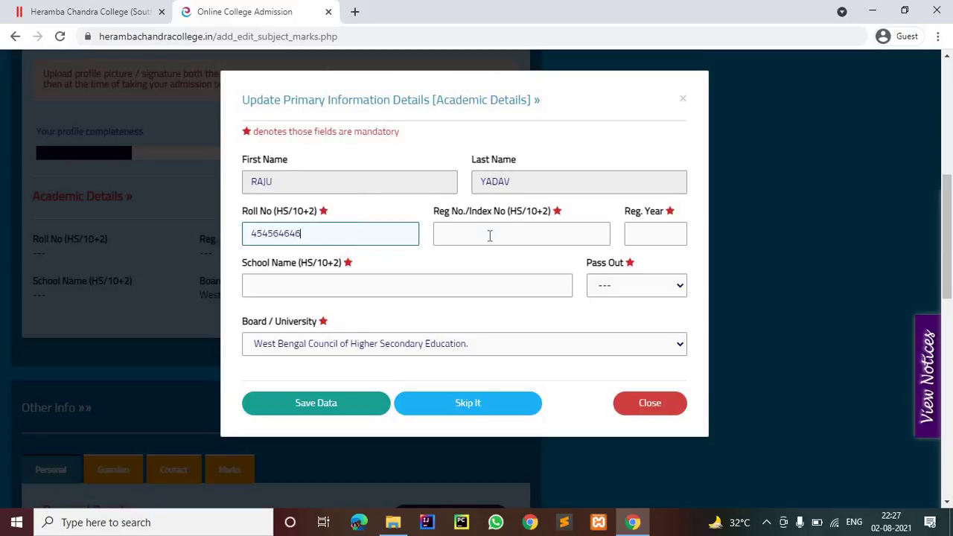
left_click(489, 235)
type("5454646774")
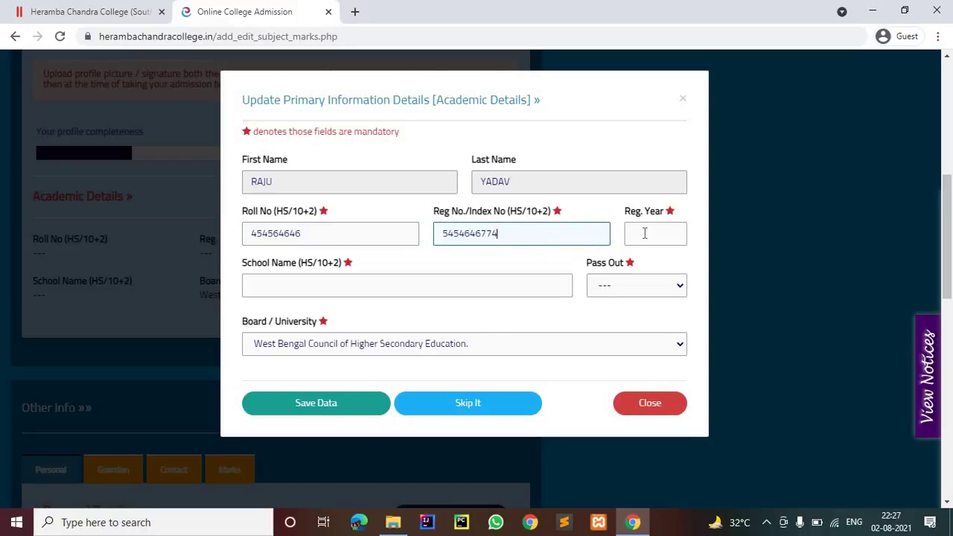
left_click(645, 233)
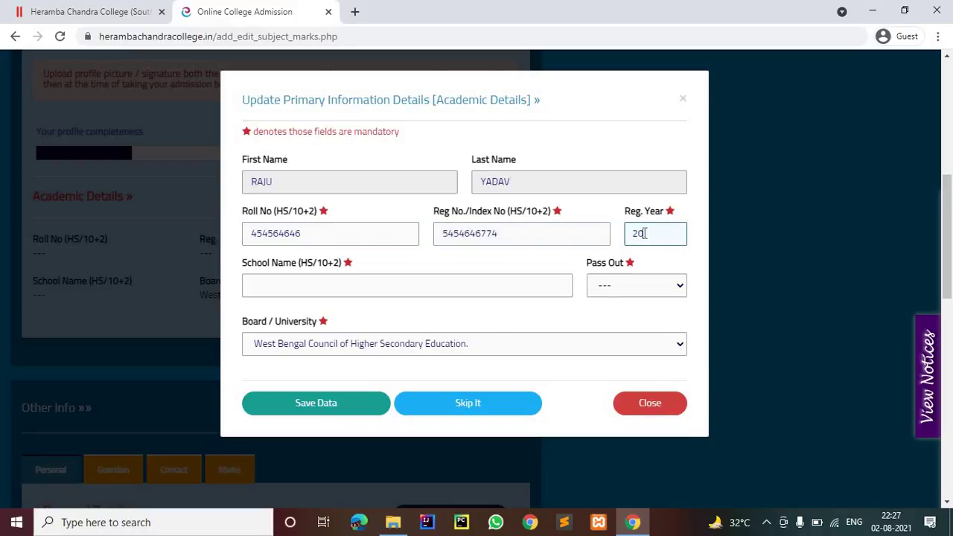
type("2020")
Step: Pick National High School and pass-out year 2021, then save the academic details
left_click(415, 294)
type("natio")
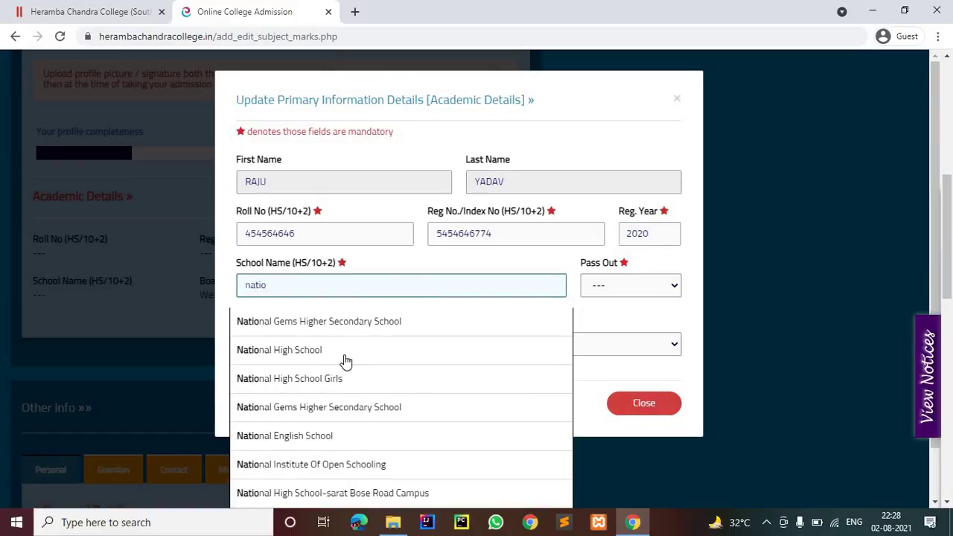
left_click(343, 358)
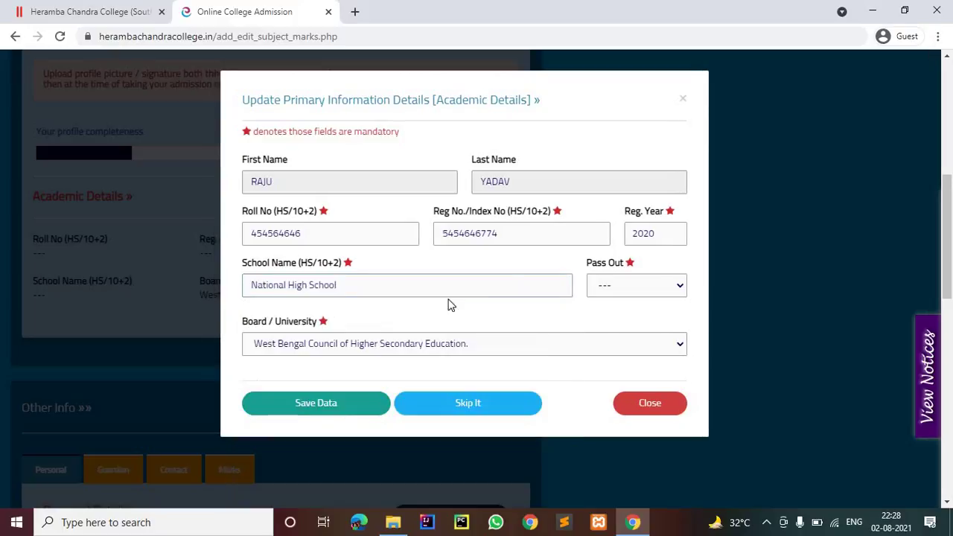
left_click(647, 290)
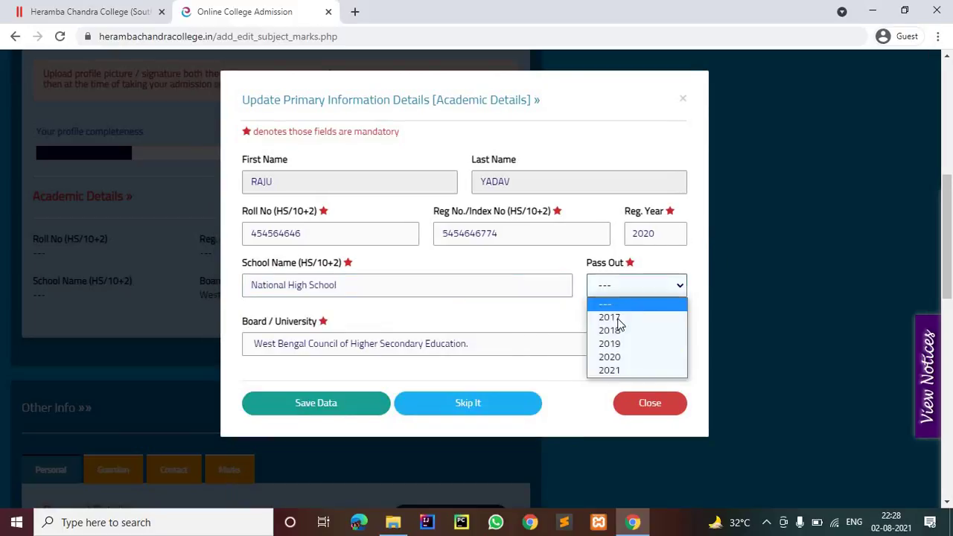
left_click(602, 371)
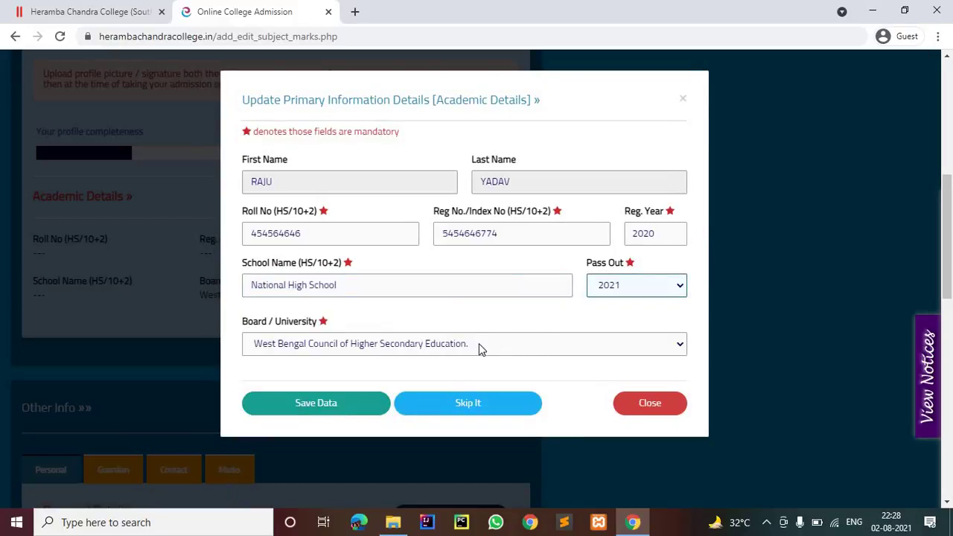
left_click(350, 394)
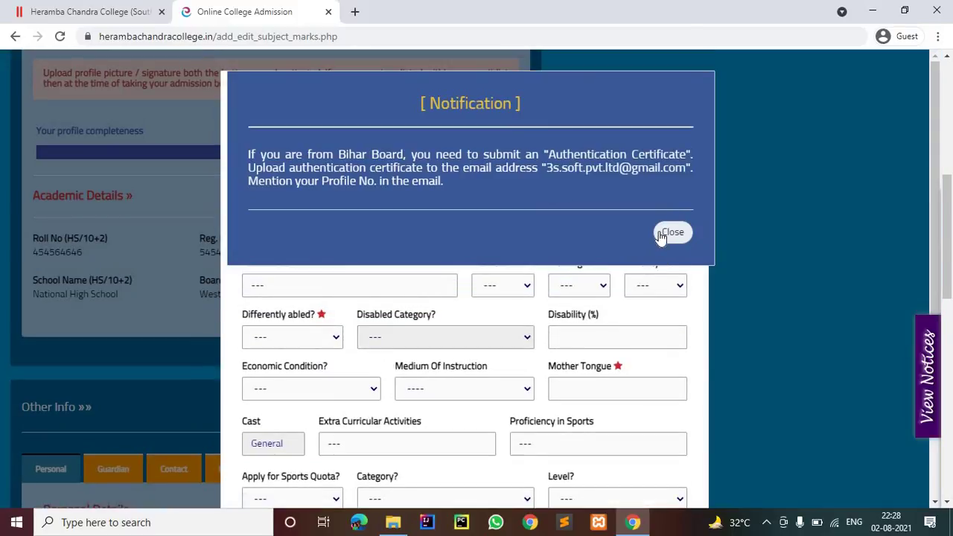
Step: Dismiss the notification and set the date of birth to 01 January 2001
left_click(662, 236)
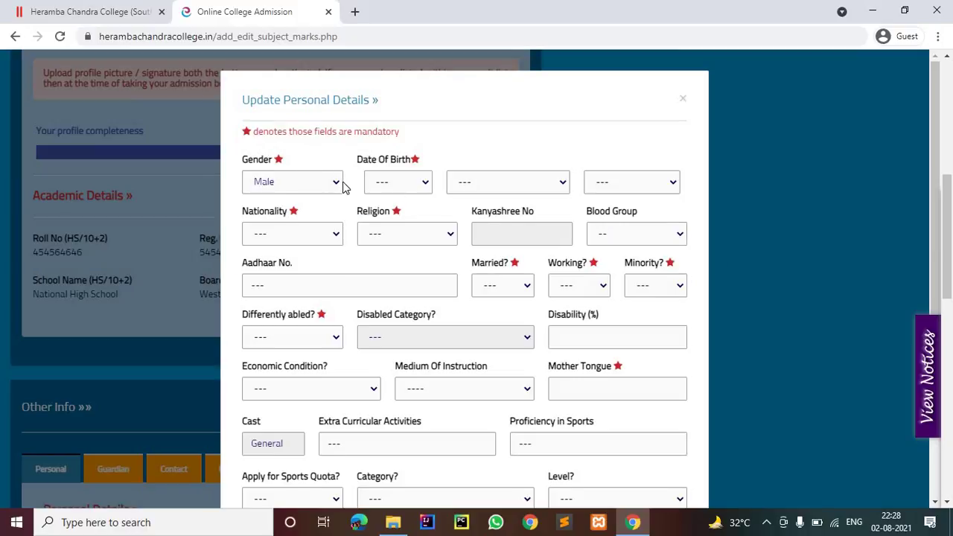
left_click(407, 186)
left_click(387, 193)
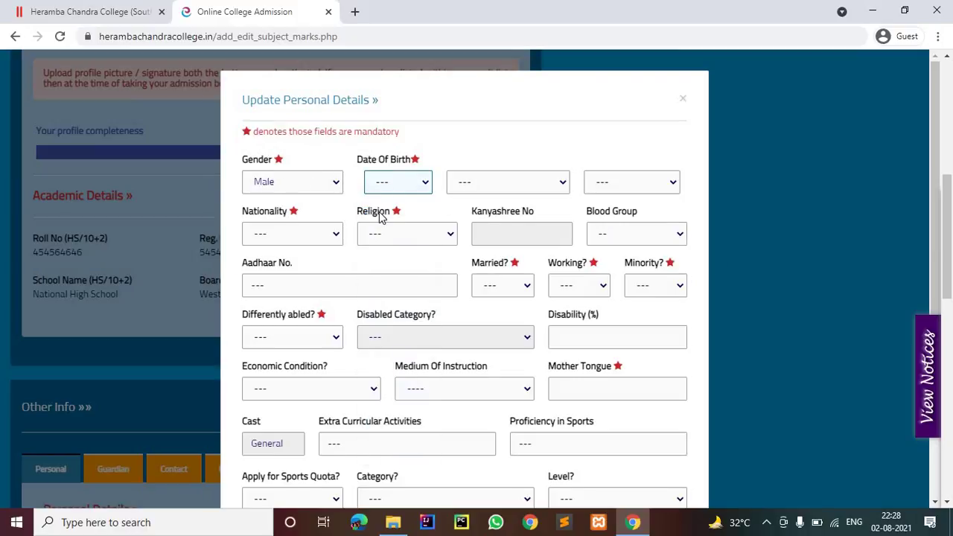
left_click(398, 182)
left_click(393, 213)
left_click(507, 182)
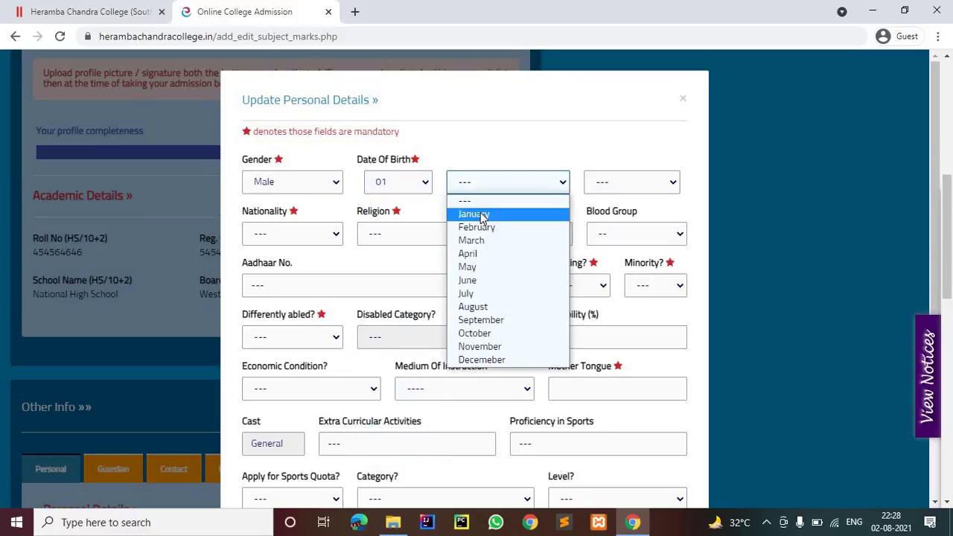
key("Return")
left_click(607, 184)
scroll(615, 313, "down", 5)
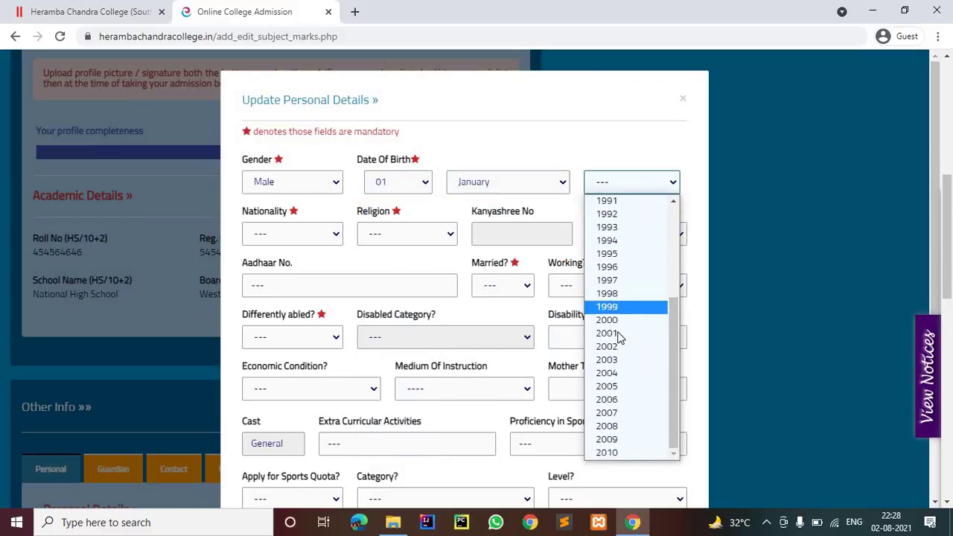
left_click(618, 335)
Step: Set nationality Indian, religion Hinduism, blood group B+, and fill in the Aadhaar number
left_click(280, 234)
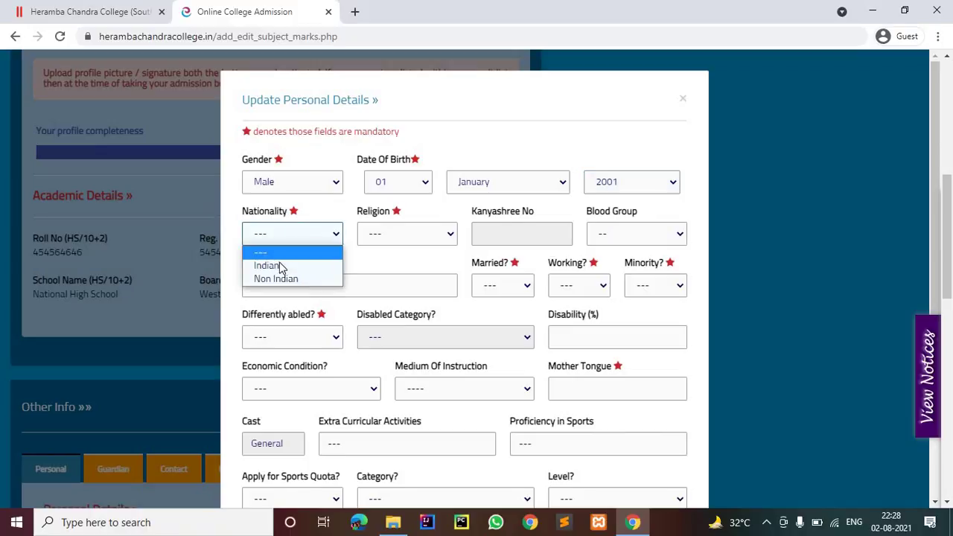
key("Return")
left_click(398, 237)
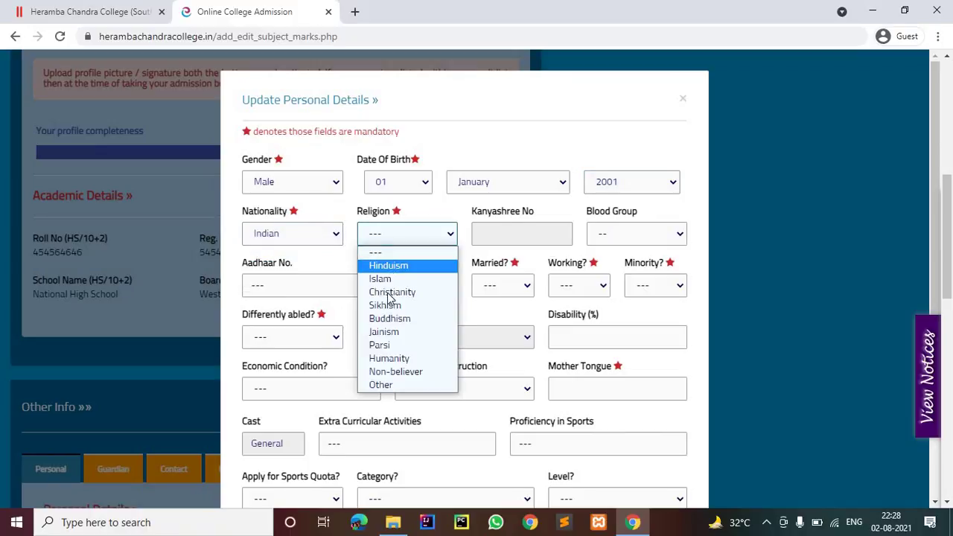
key("Return")
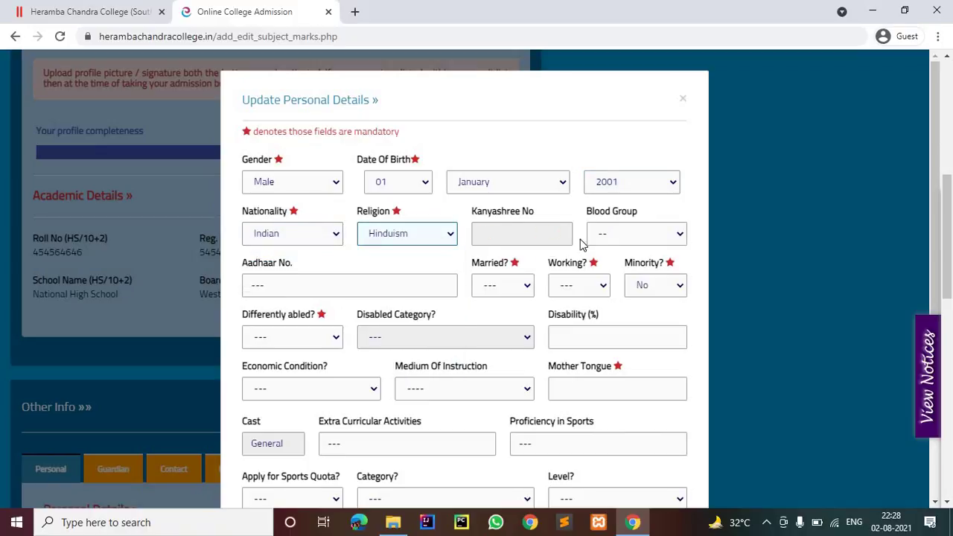
left_click(601, 238)
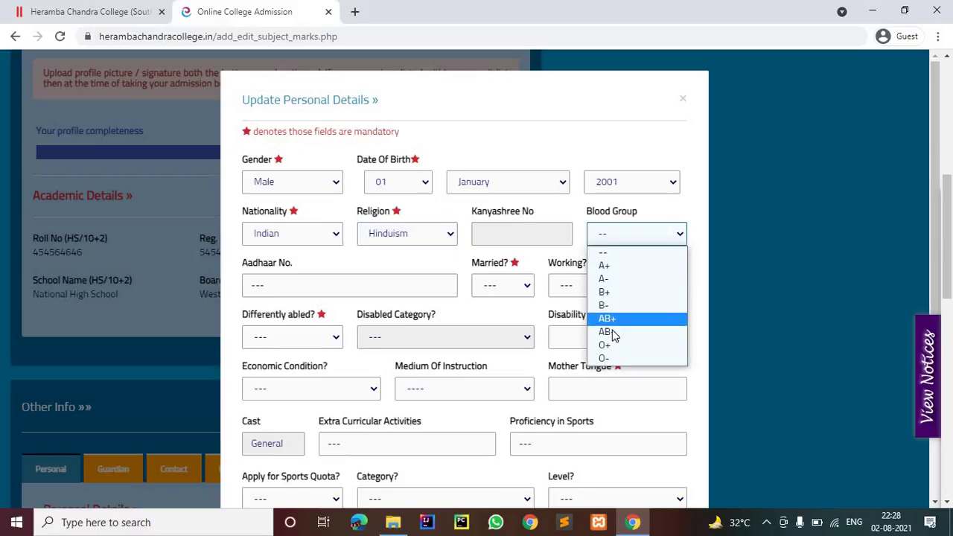
key("Return")
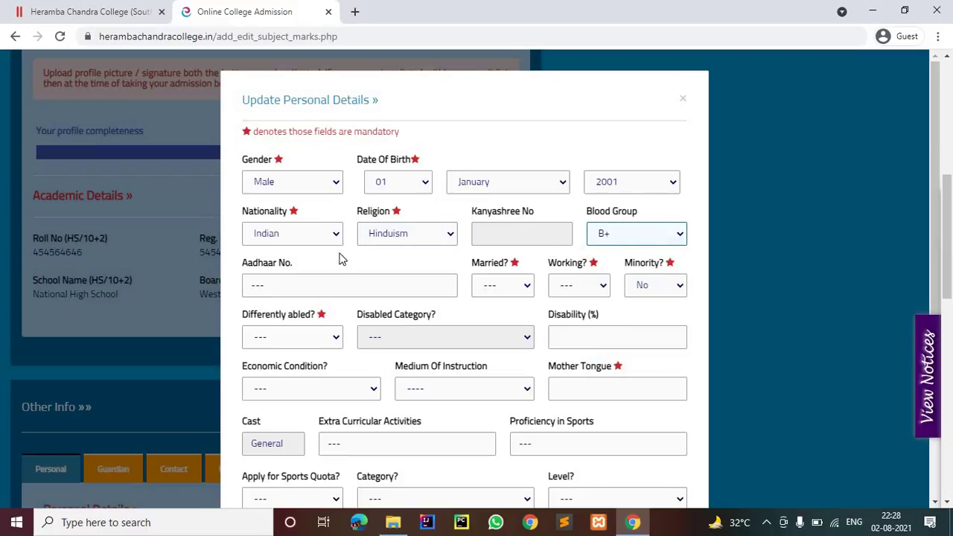
left_click(329, 286)
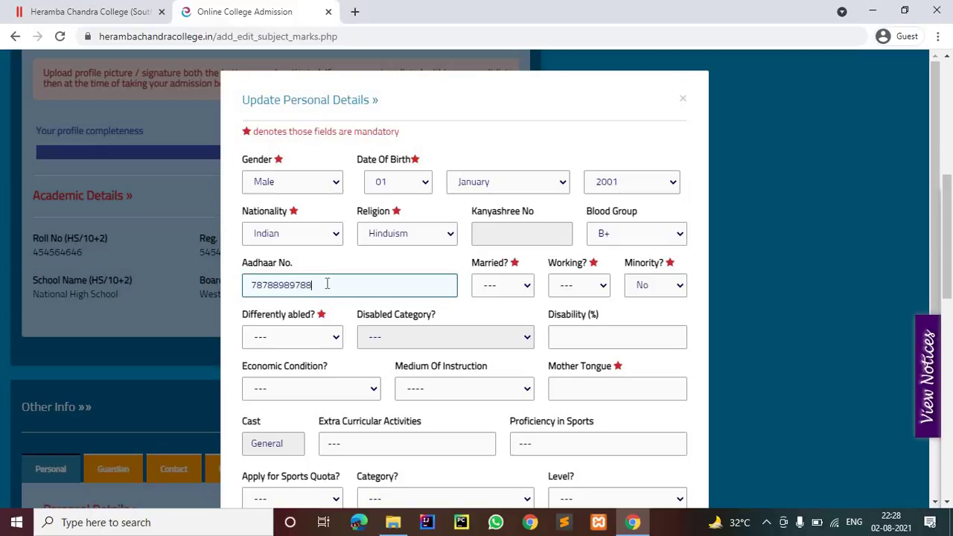
Step: Answer No to married, working, minority and differently abled
left_click(503, 286)
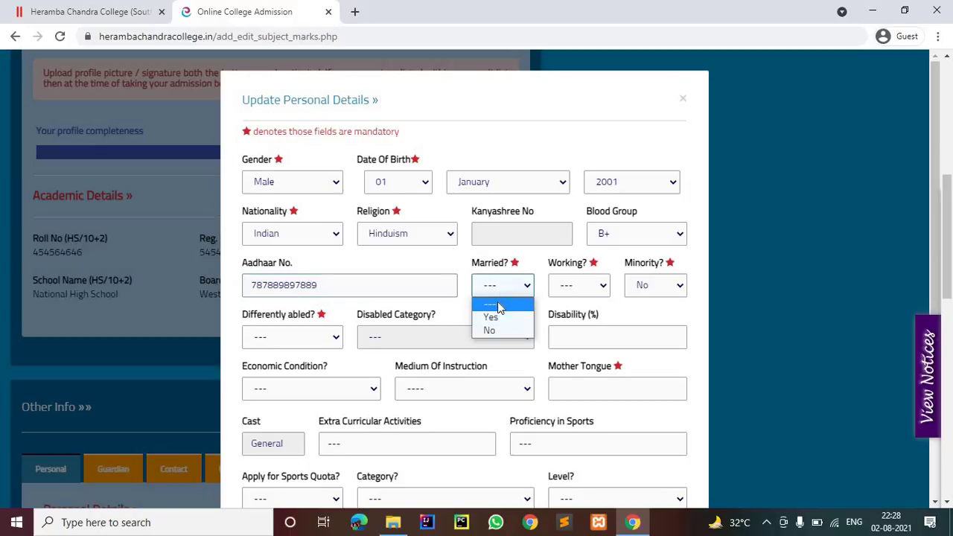
left_click(578, 294)
left_click(578, 290)
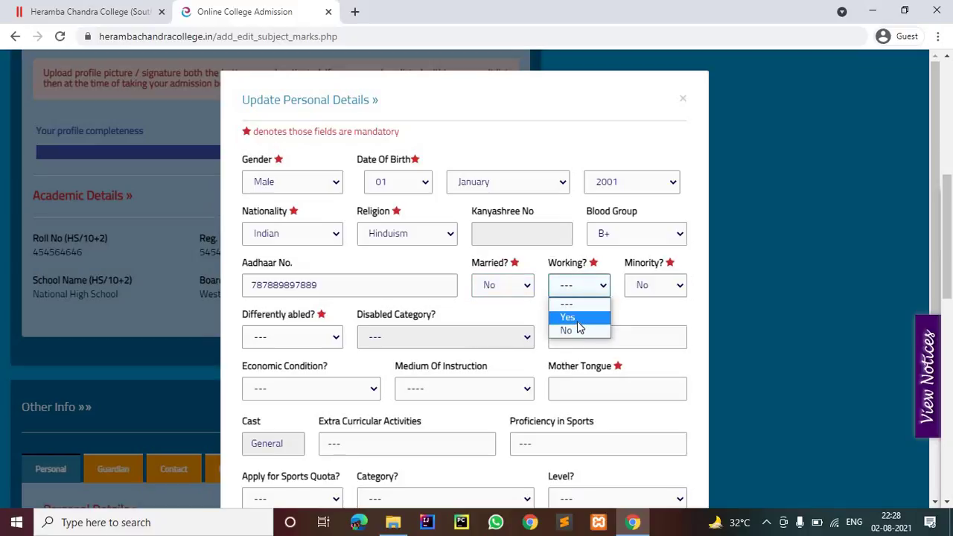
left_click(581, 319)
left_click(585, 292)
left_click(581, 332)
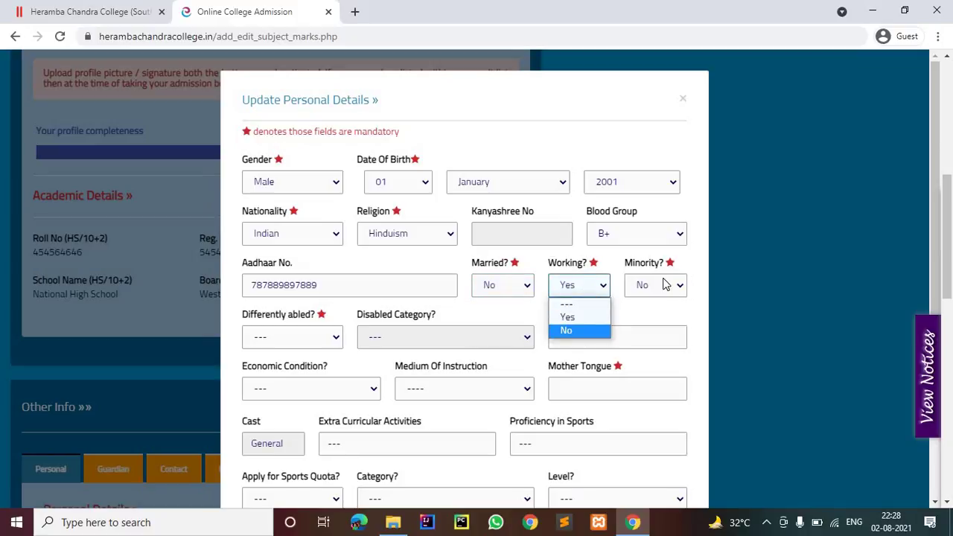
left_click(664, 284)
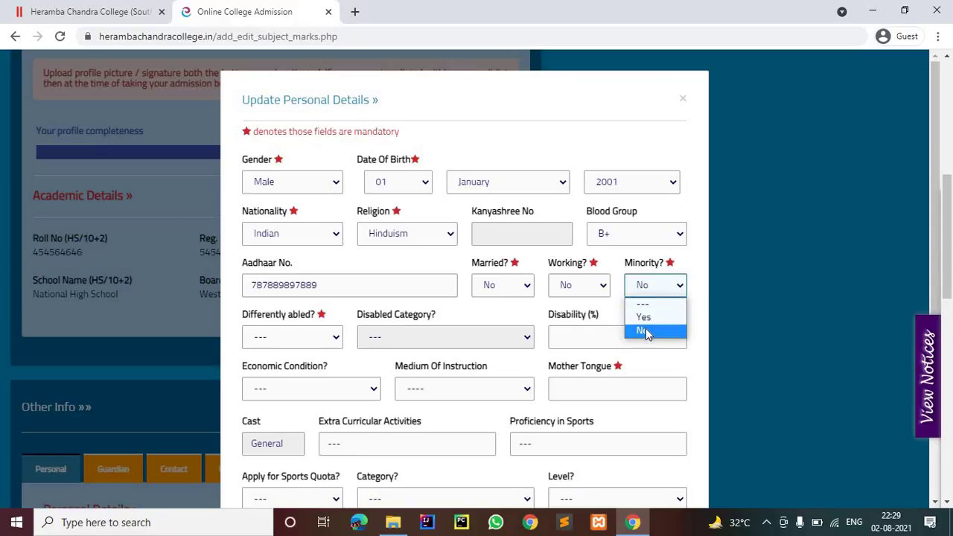
left_click(304, 339)
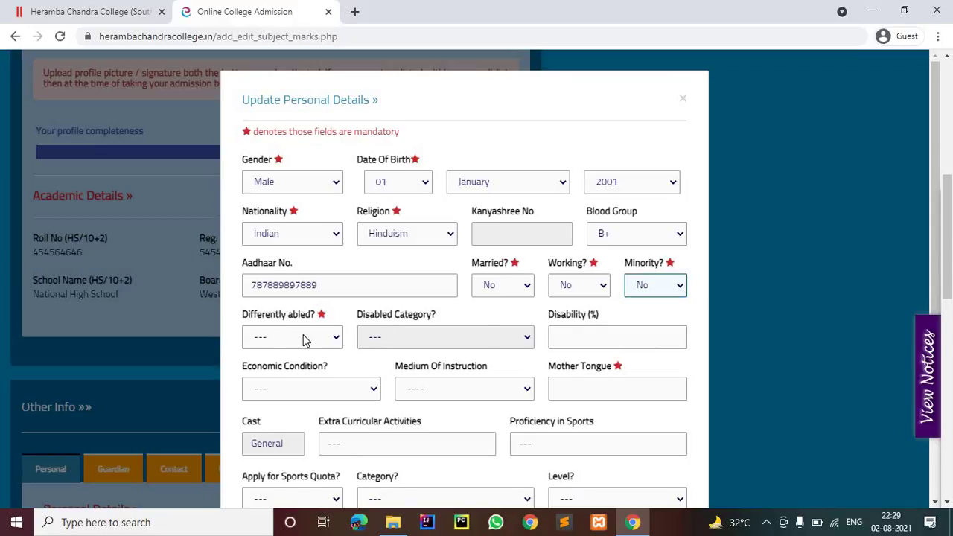
left_click(304, 339)
left_click(291, 382)
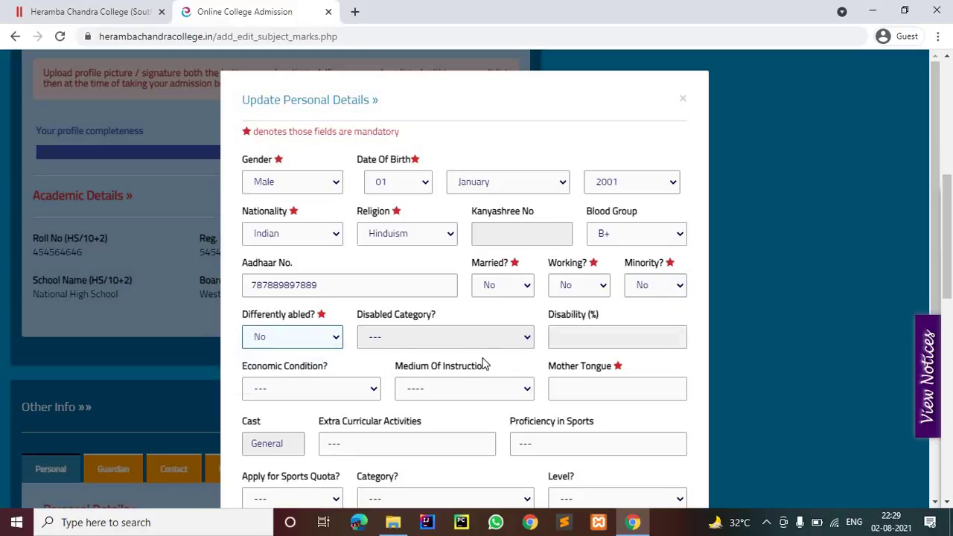
Step: Enter hindi as mother tongue and decline the sports quota
scroll(301, 244, "down", 2)
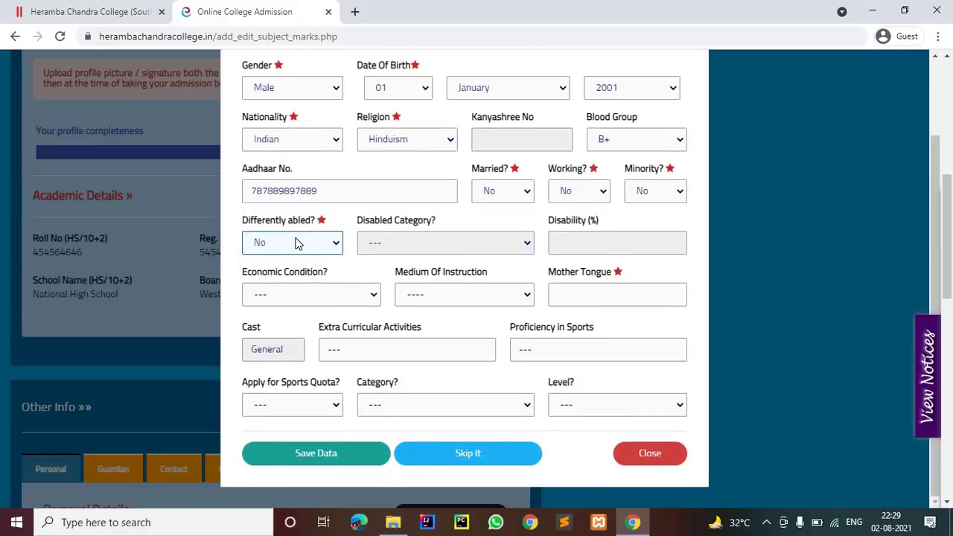
left_click(606, 292)
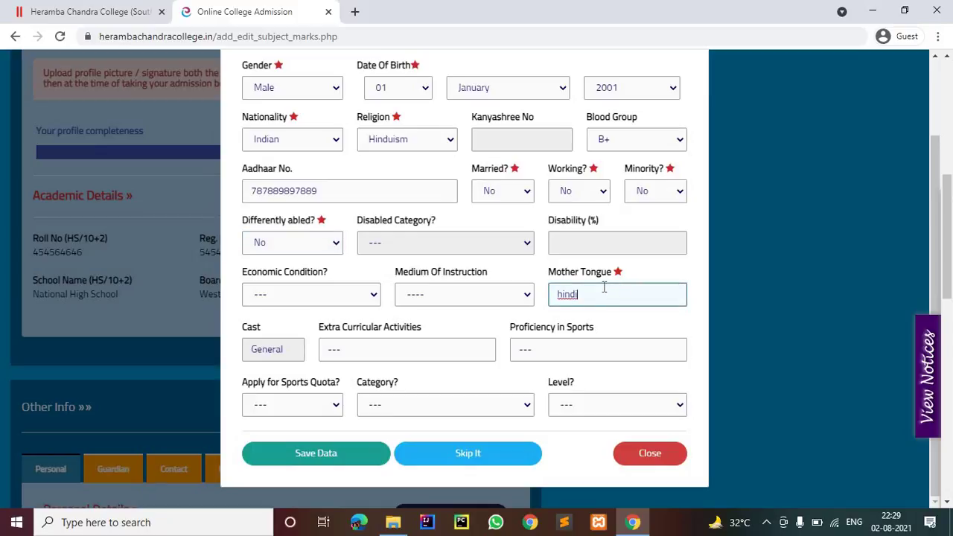
scroll(485, 325, "down", 3)
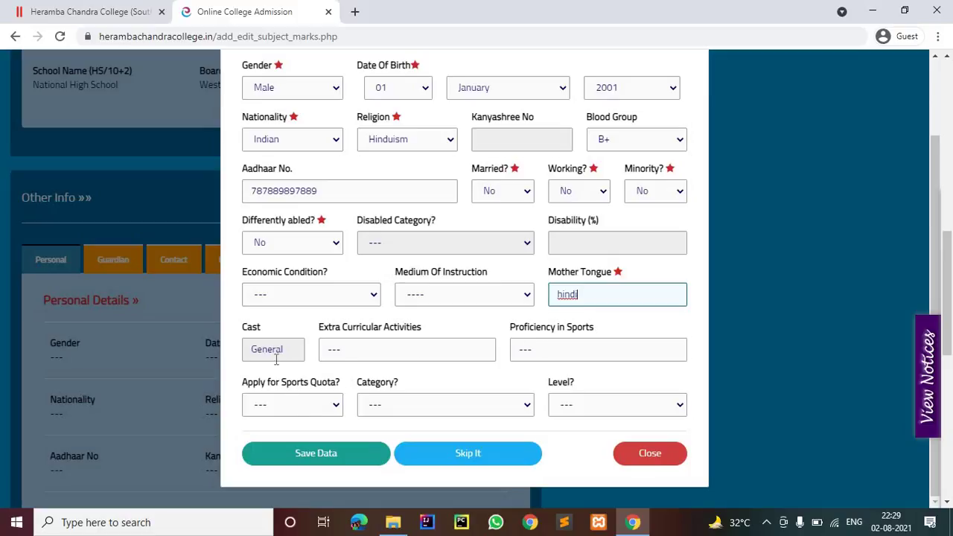
left_click(319, 405)
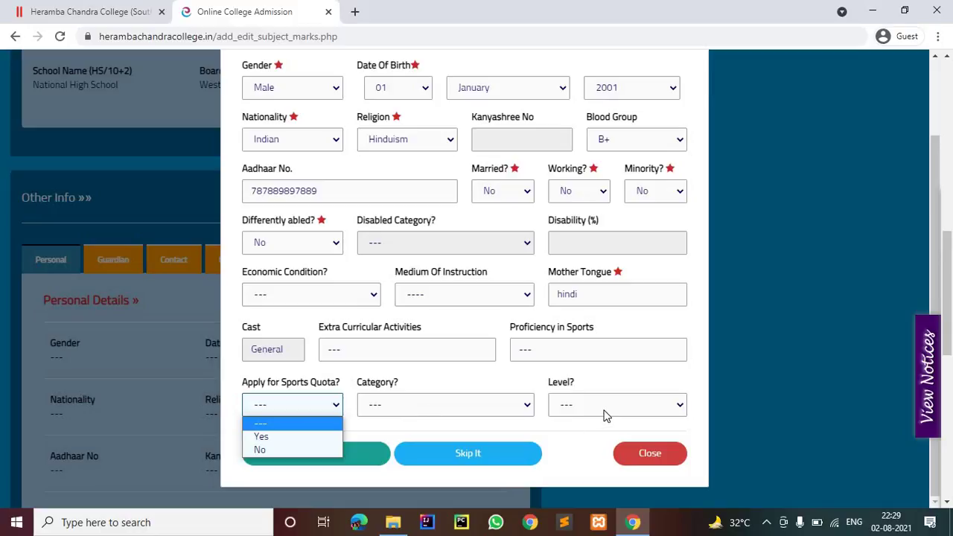
left_click(302, 451)
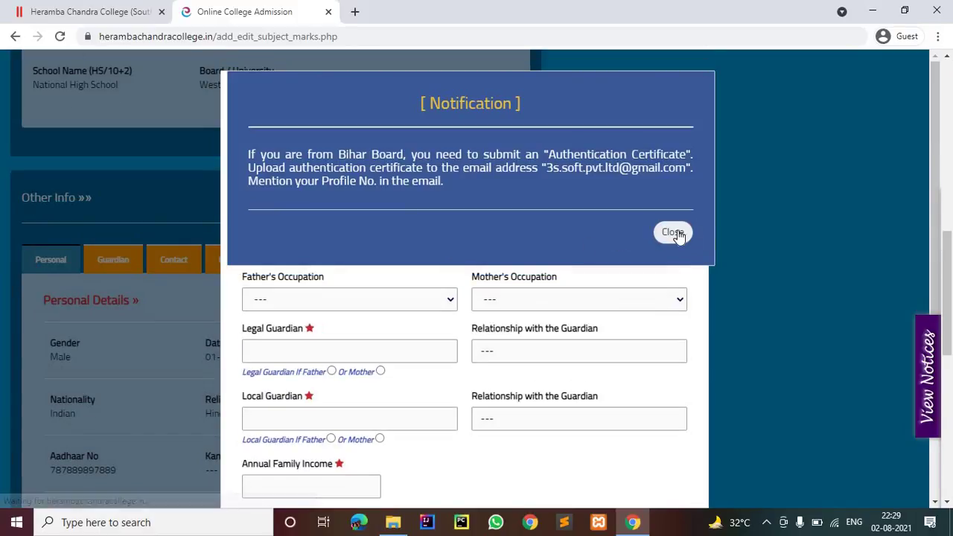
Step: Dismiss the notification and enter the father's and mother's names
left_click(672, 231)
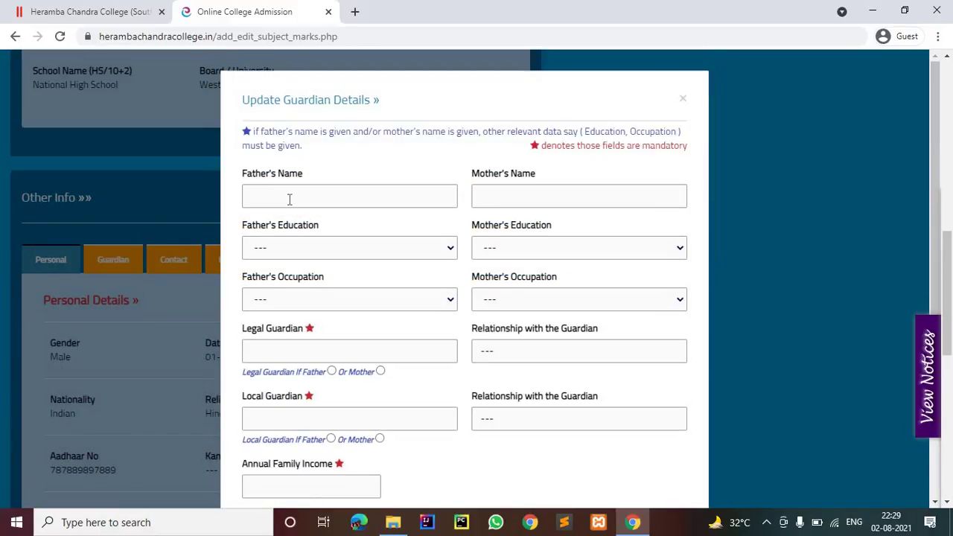
left_click(289, 198)
type("de")
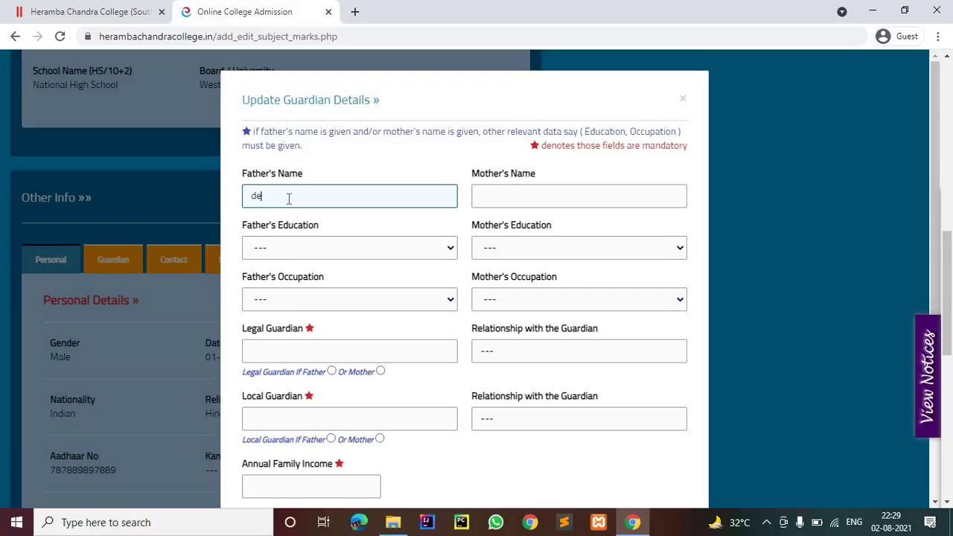
type("fdgfd fdfdgf")
left_click(519, 206)
type("g")
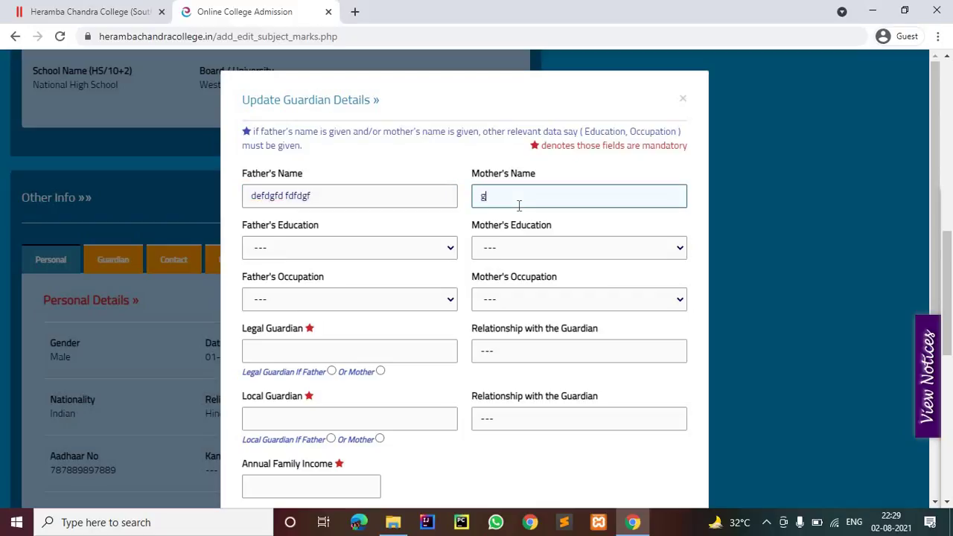
type("dgdgdg")
Step: Set both parents' education to 10th Standard/Madhyamik, occupations Self-Employed and Housewife
left_click(362, 249)
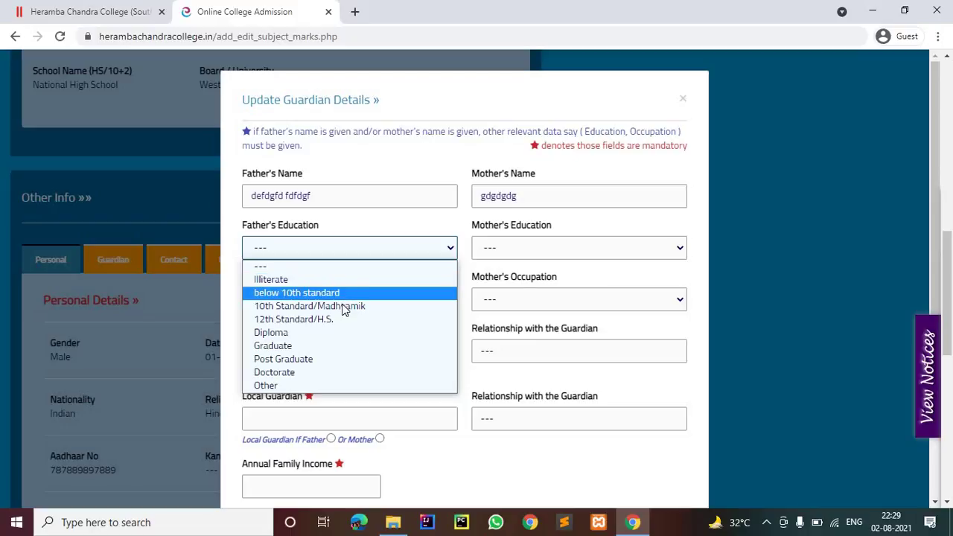
left_click(325, 305)
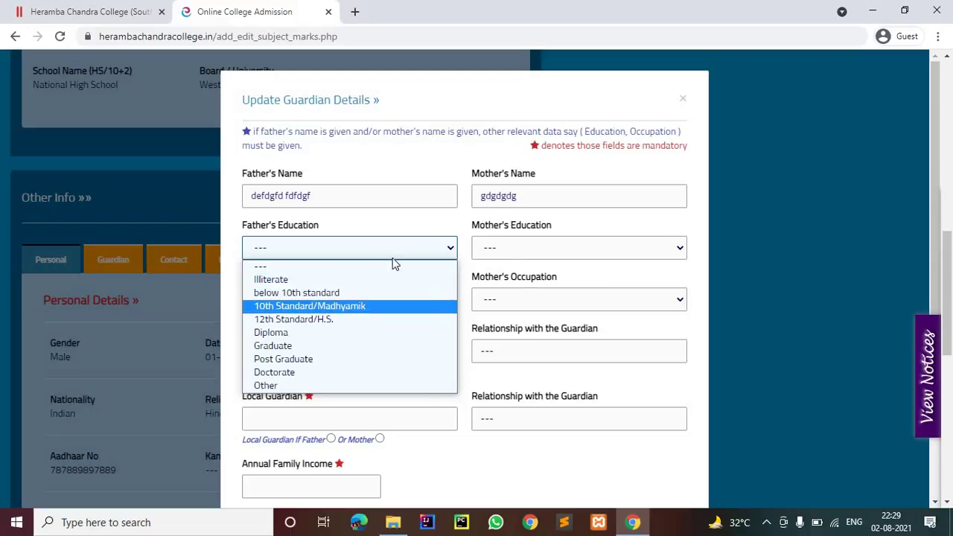
left_click(514, 253)
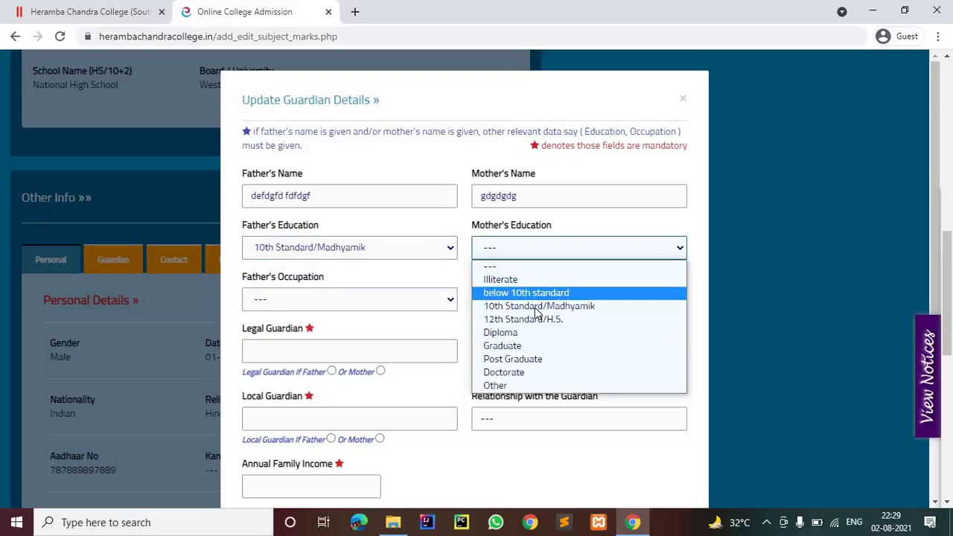
left_click(478, 288)
left_click(425, 305)
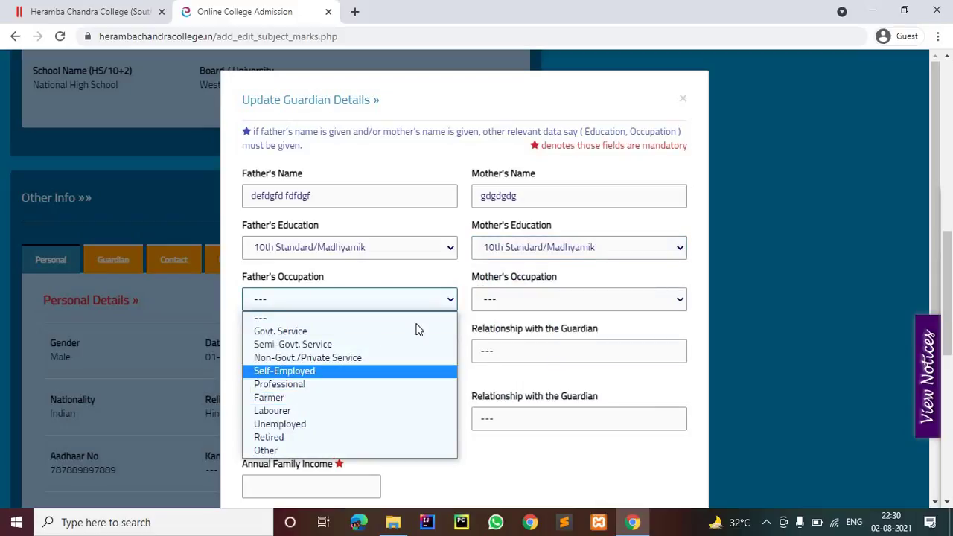
left_click(415, 370)
left_click(492, 298)
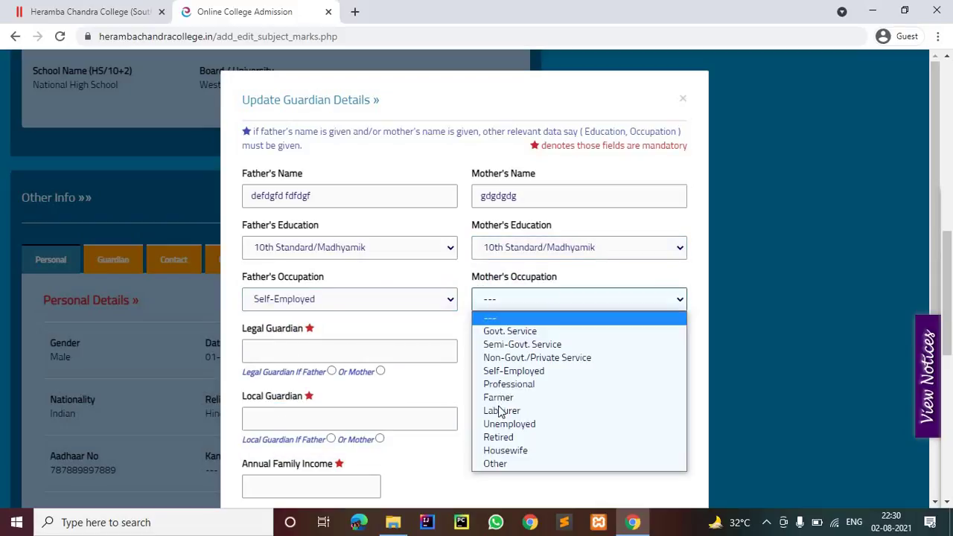
key("Return")
Step: Make the father legal and local guardian and enter annual family income 240000
left_click(334, 354)
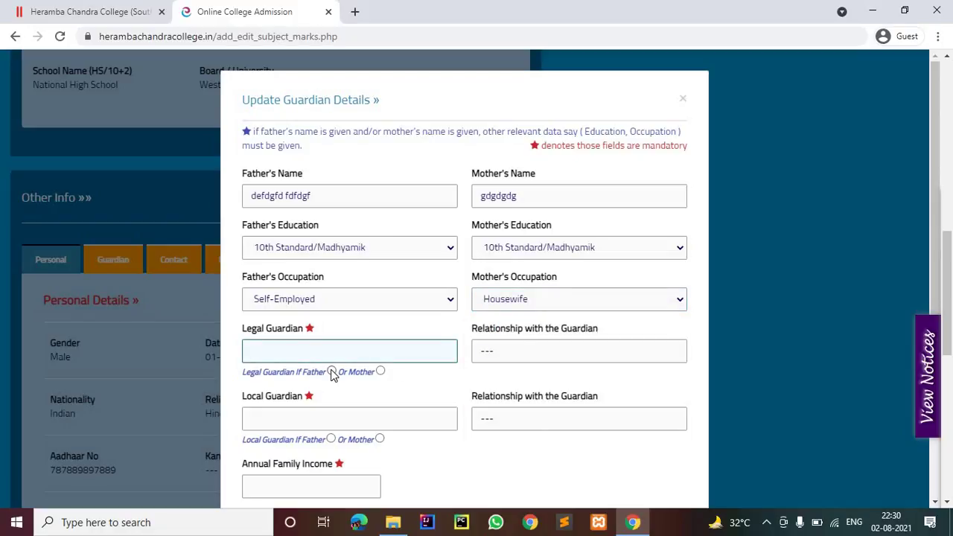
left_click(332, 372)
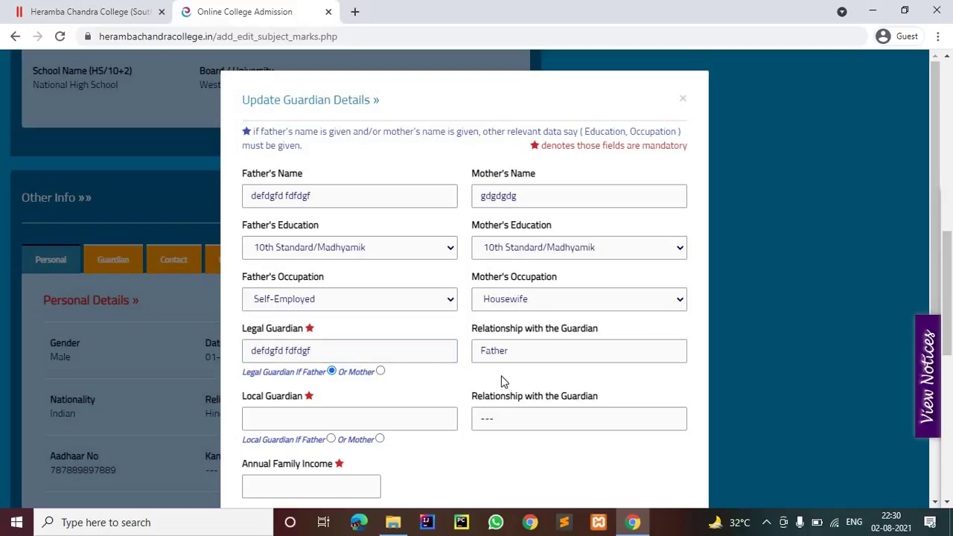
scroll(359, 319, "down", 2)
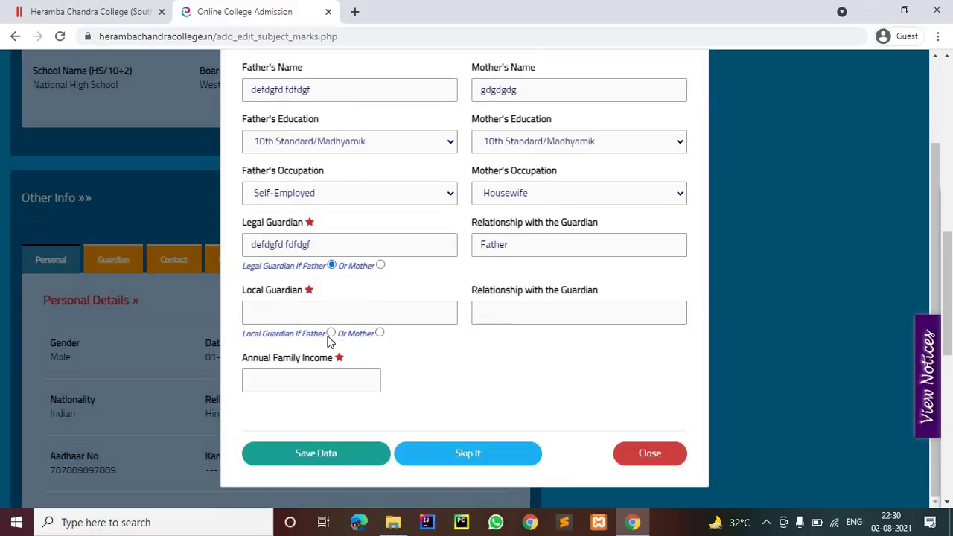
left_click(330, 333)
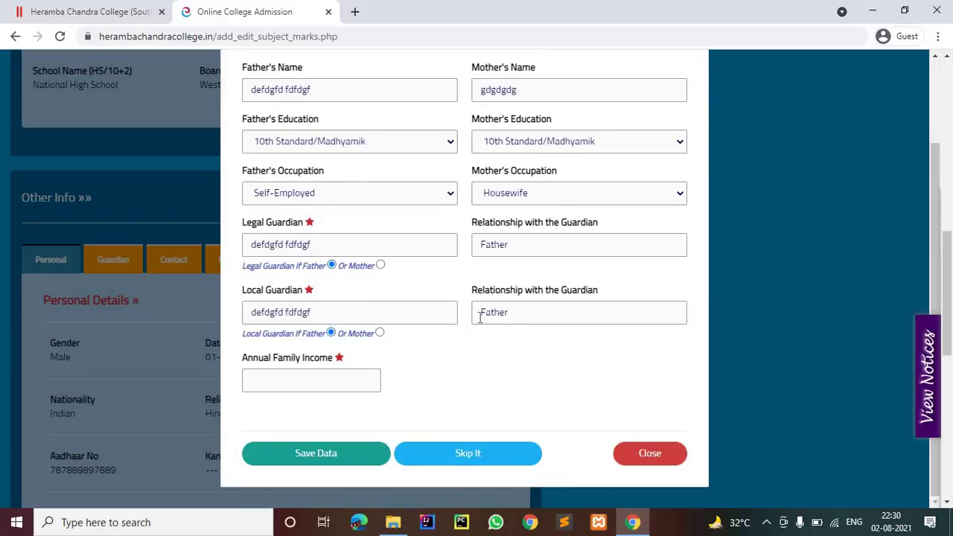
left_click(306, 373)
type("2")
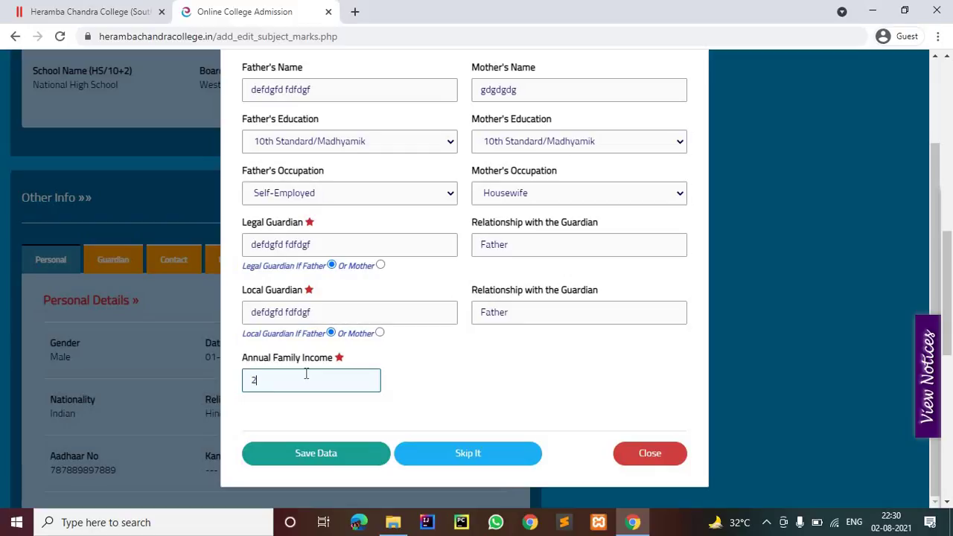
type("40000")
scroll(321, 421, "down", 1)
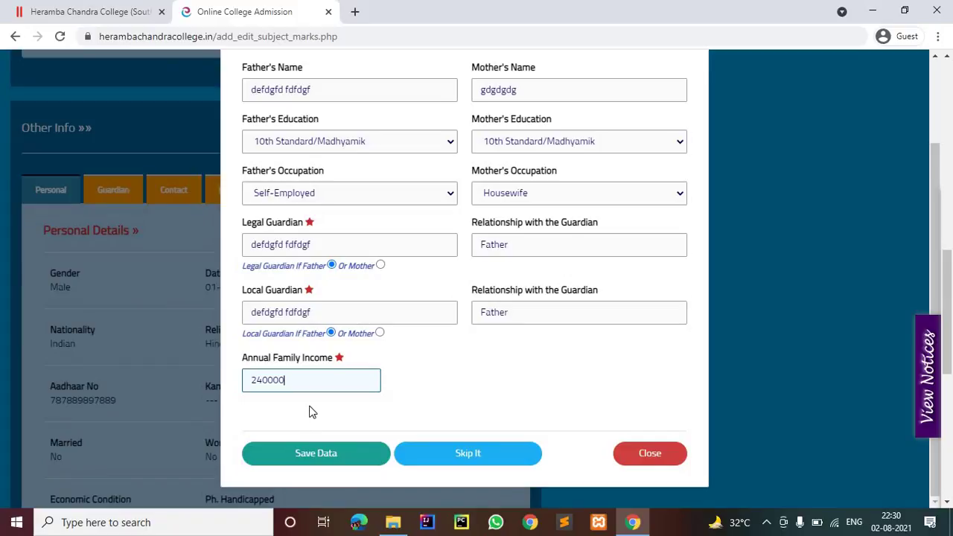
Step: Save the guardian details, then enter the guardian's mobile number and candidate's e-mail address
left_click(331, 453)
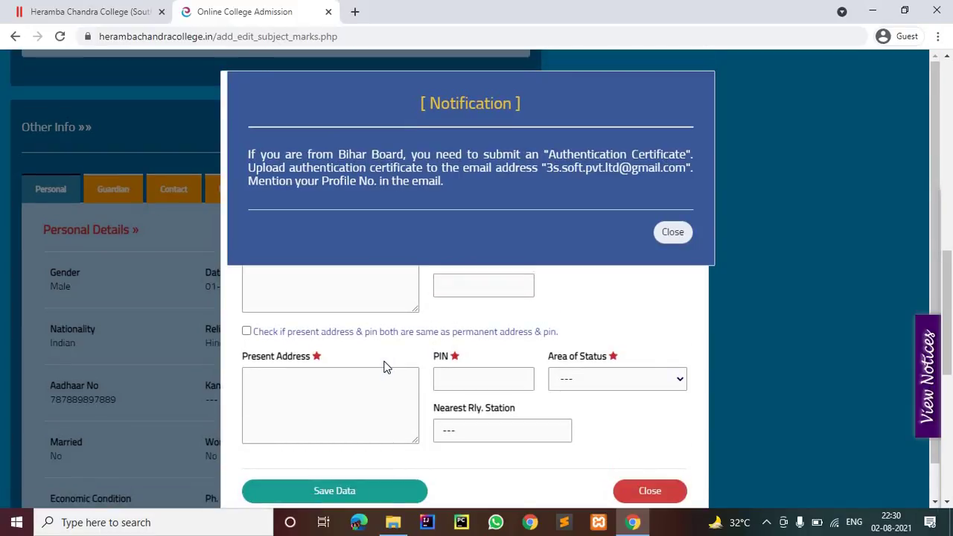
left_click(672, 232)
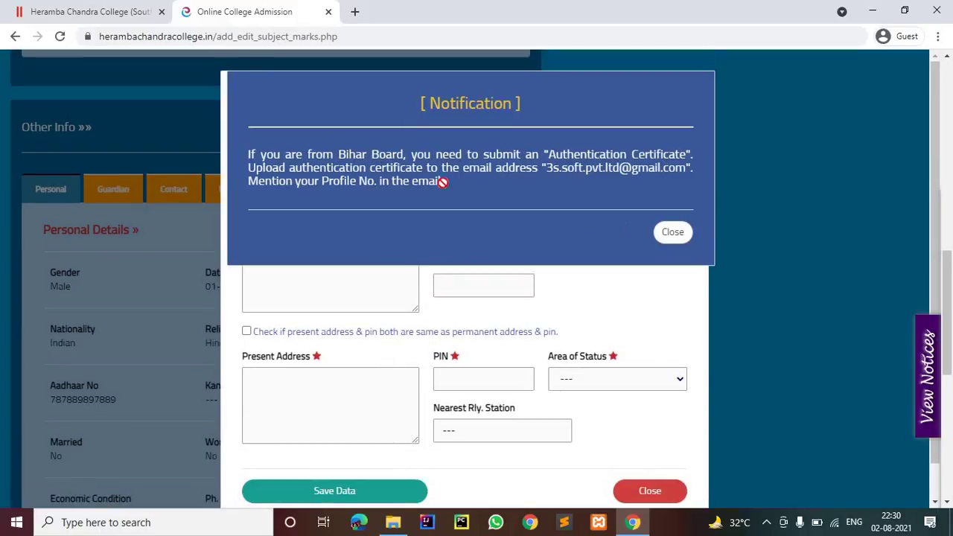
left_click(341, 188)
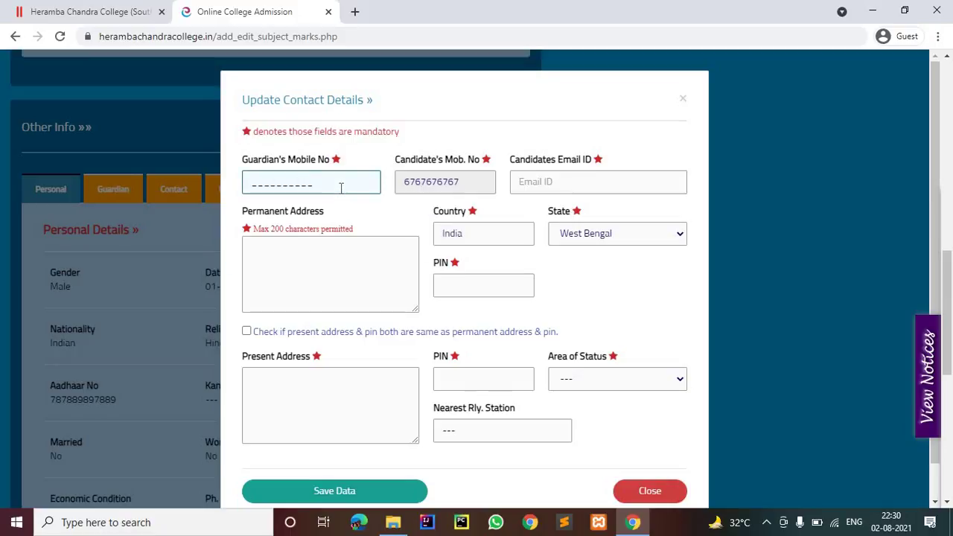
type("5656565656")
left_click(541, 181)
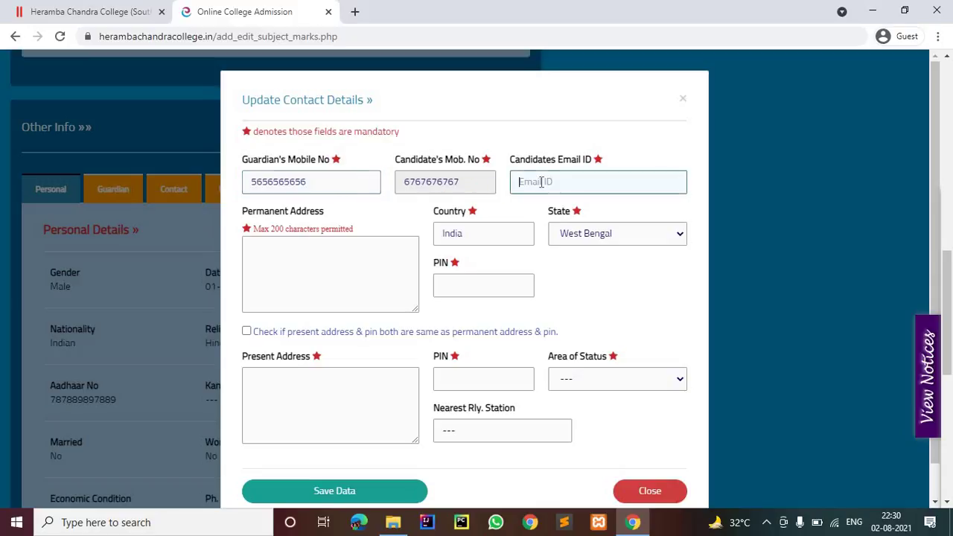
type("ffjsif")
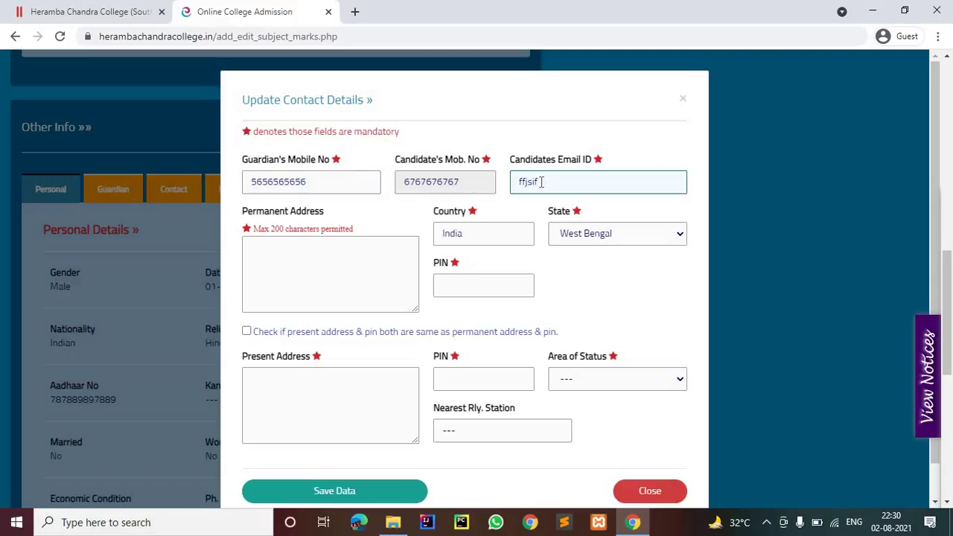
type("@")
Step: Fill in the permanent address and PIN and copy them to the present address
left_click(260, 303)
scroll(259, 303, "down", 1)
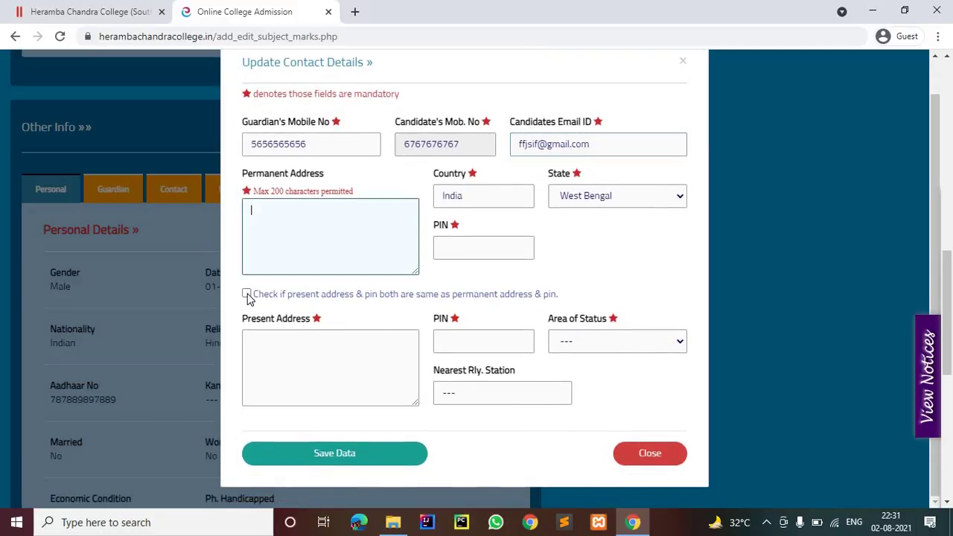
type("gfgfhf")
left_click(485, 250)
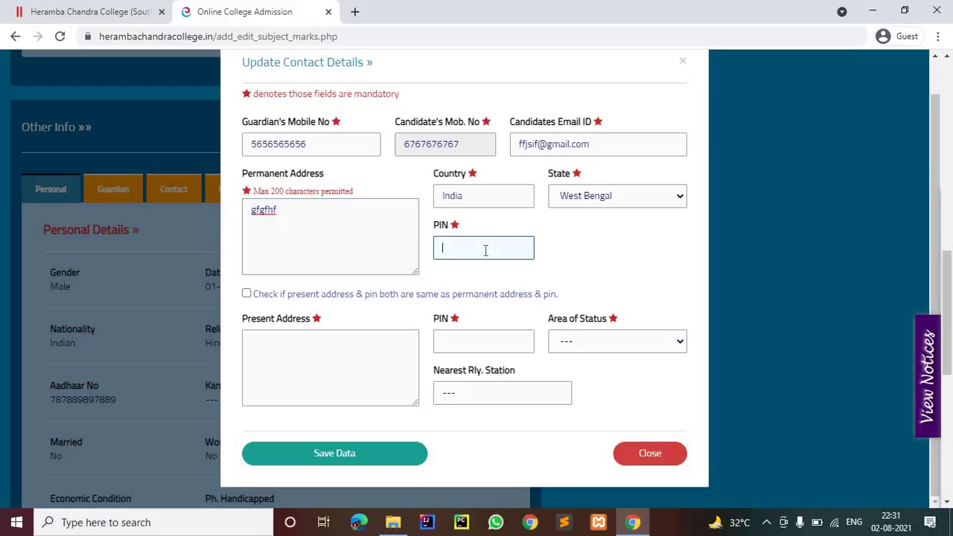
type("700034")
left_click(246, 295)
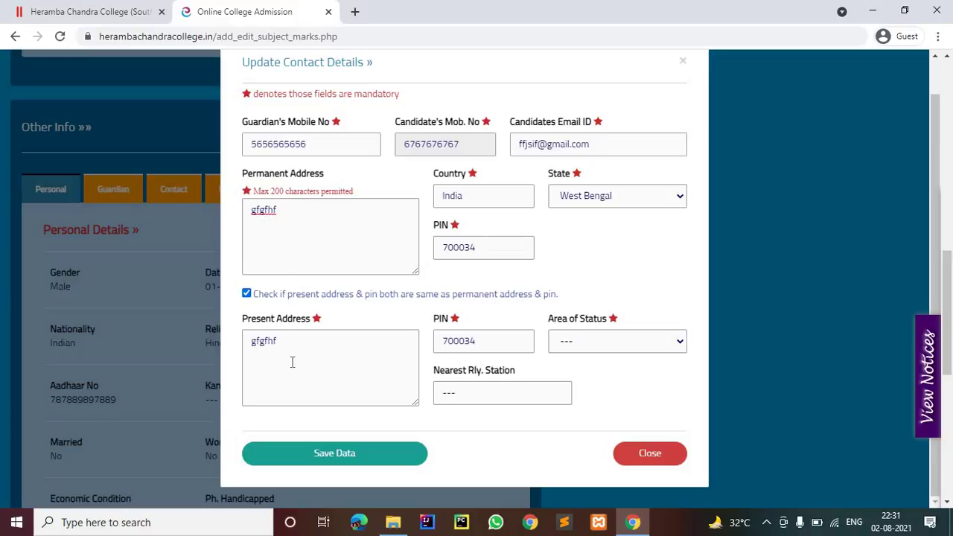
Step: Set area of status to Urban, nearest station Sealdah, and save the contact details
left_click(578, 345)
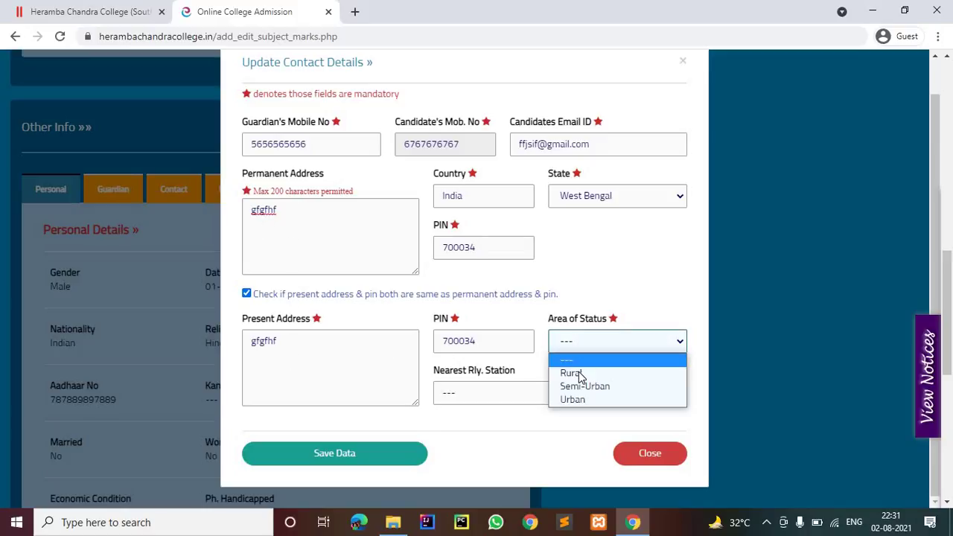
key("Return")
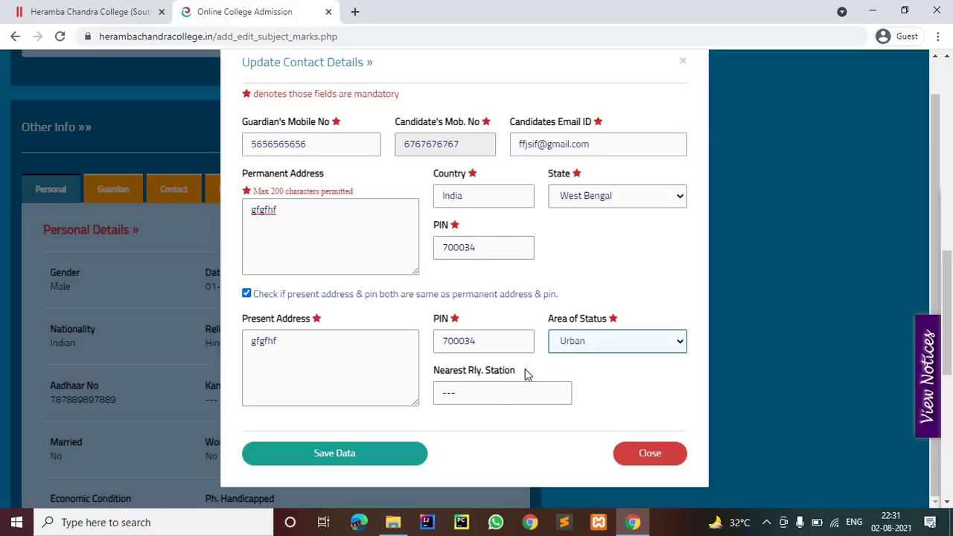
scroll(461, 391, "down", 1)
key("Tab")
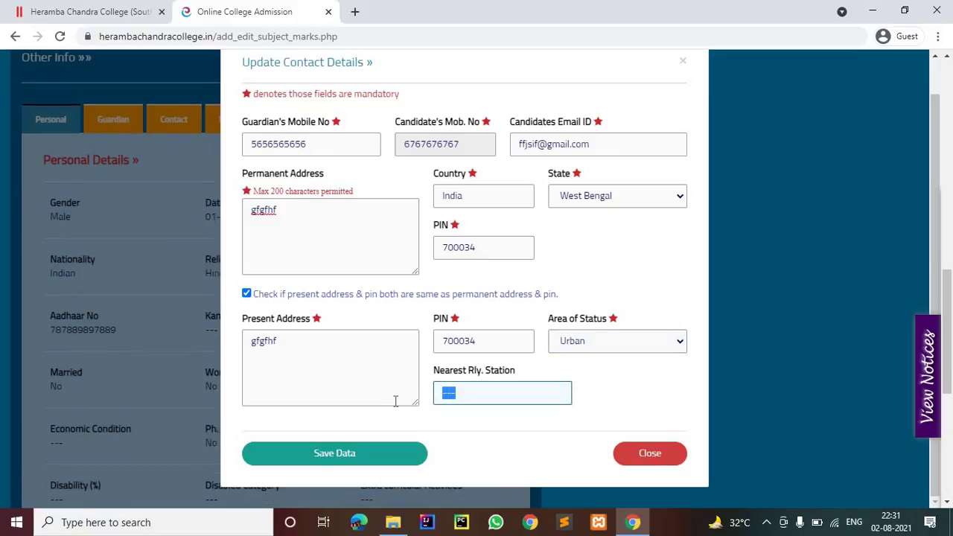
key("BackSpace")
left_click(605, 350)
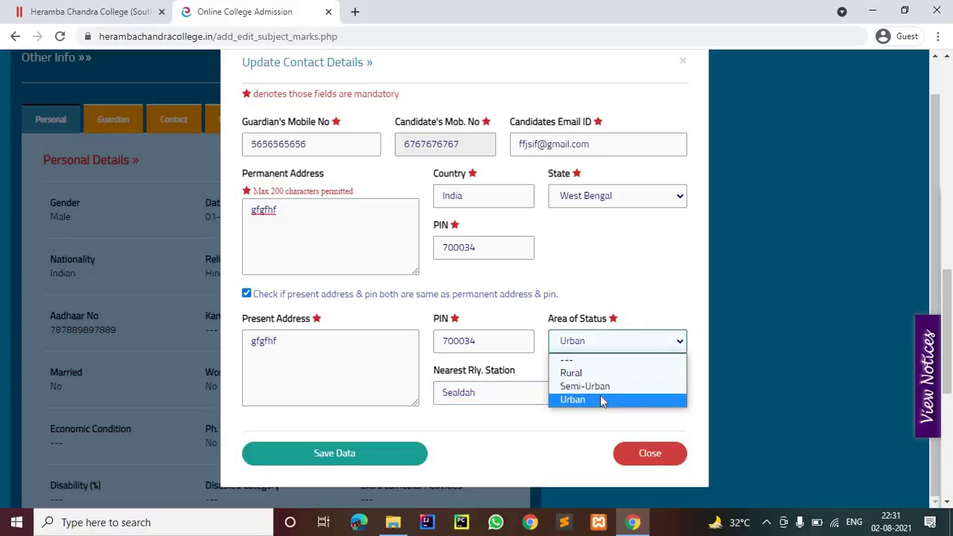
left_click(603, 401)
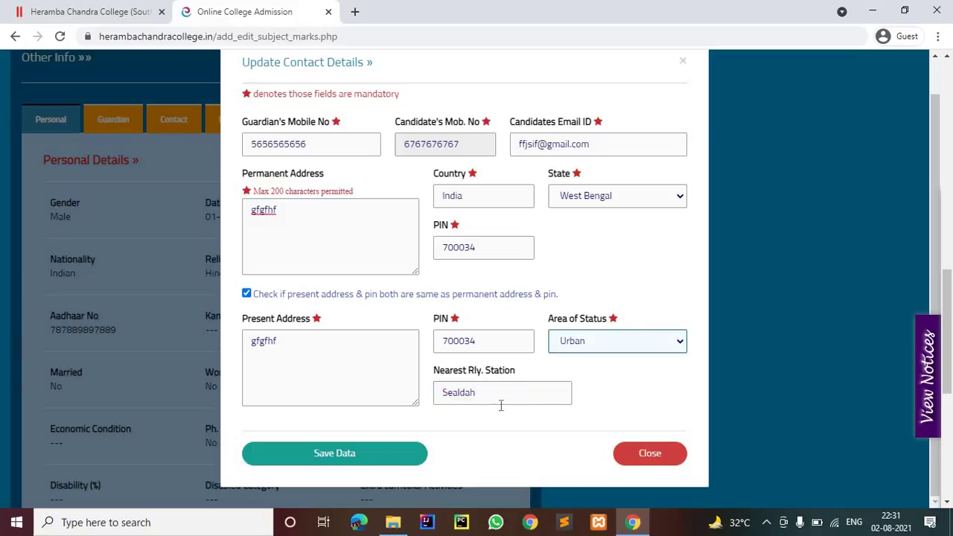
left_click(336, 456)
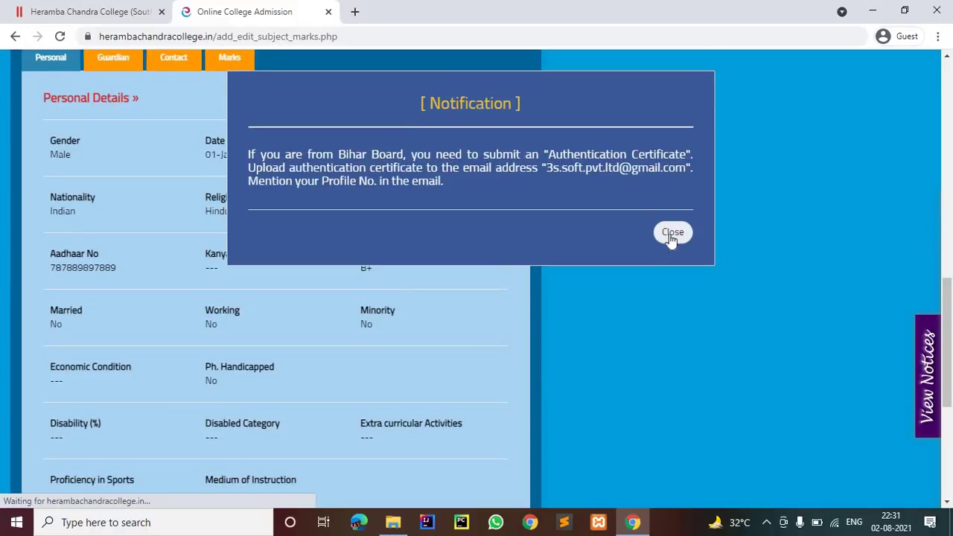
Step: Dismiss the notice, start a new application via Apply Now, and pick Accountancy under Honours
left_click(672, 236)
scroll(466, 210, "up", 6)
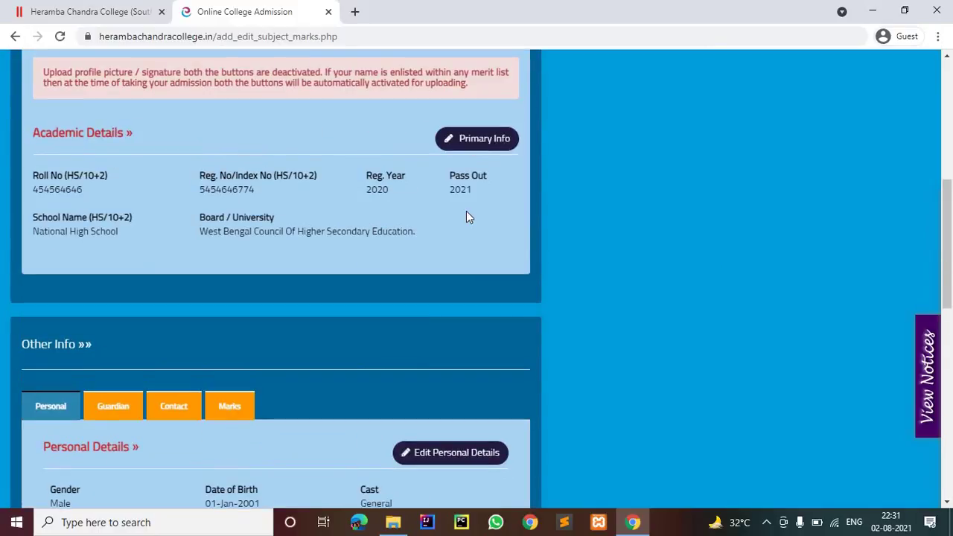
scroll(187, 376, "down", 7)
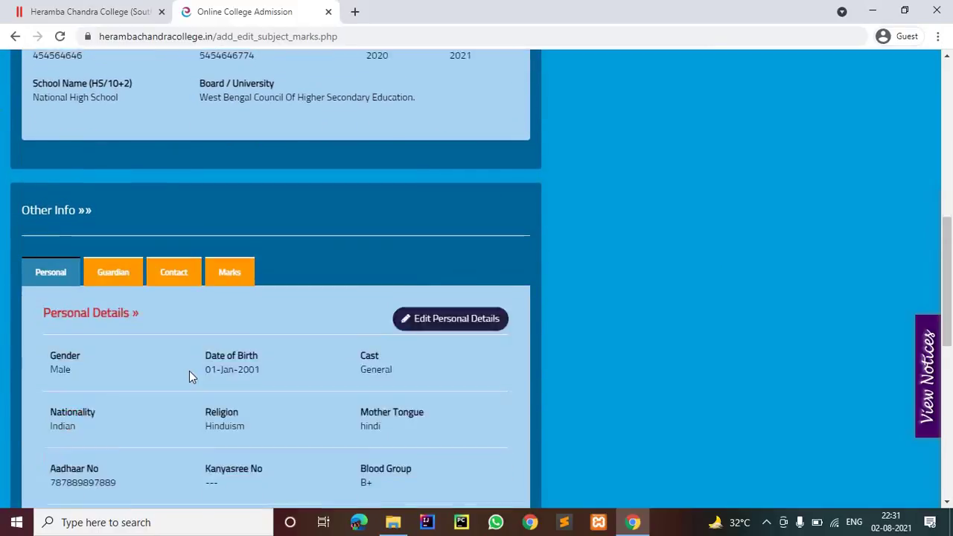
scroll(184, 309, "up", 4)
scroll(181, 308, "up", 6)
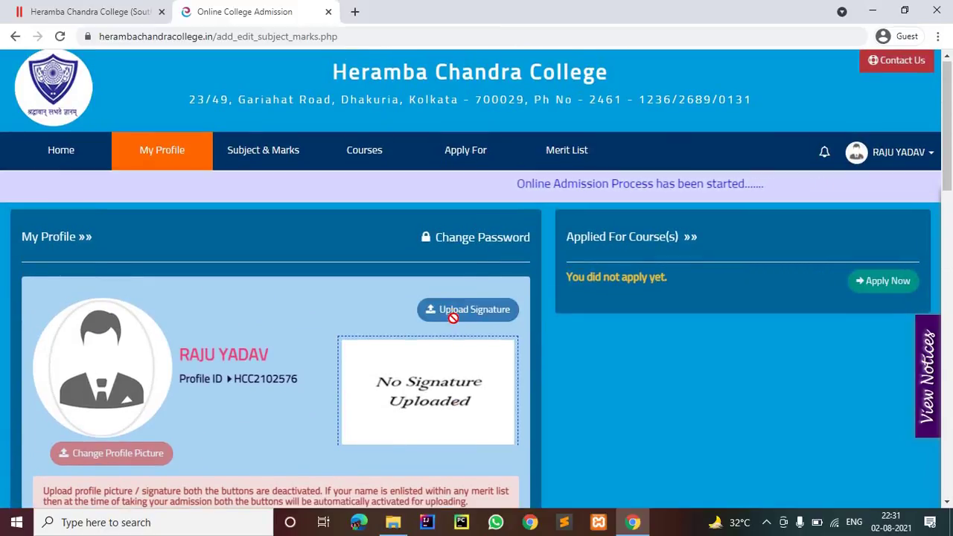
scroll(465, 314, "down", 1)
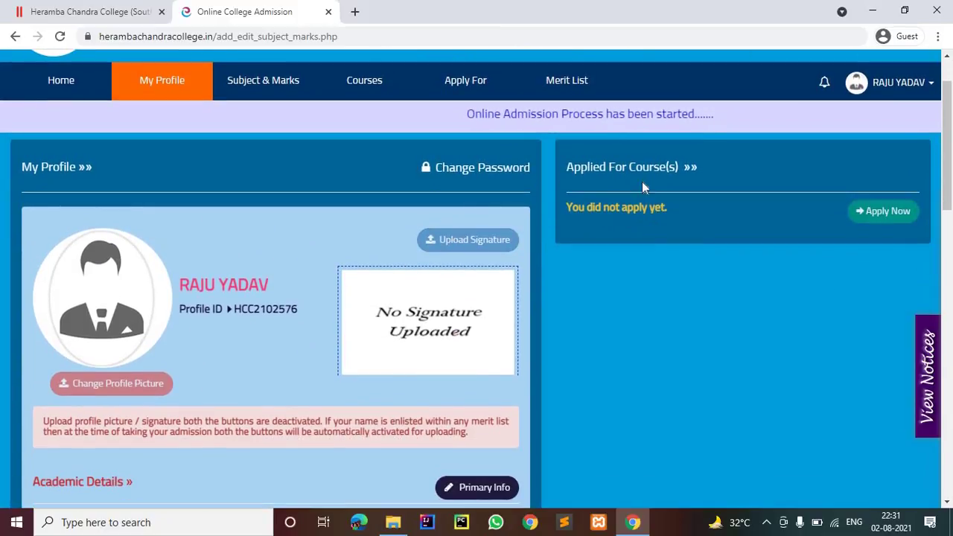
left_click(875, 214)
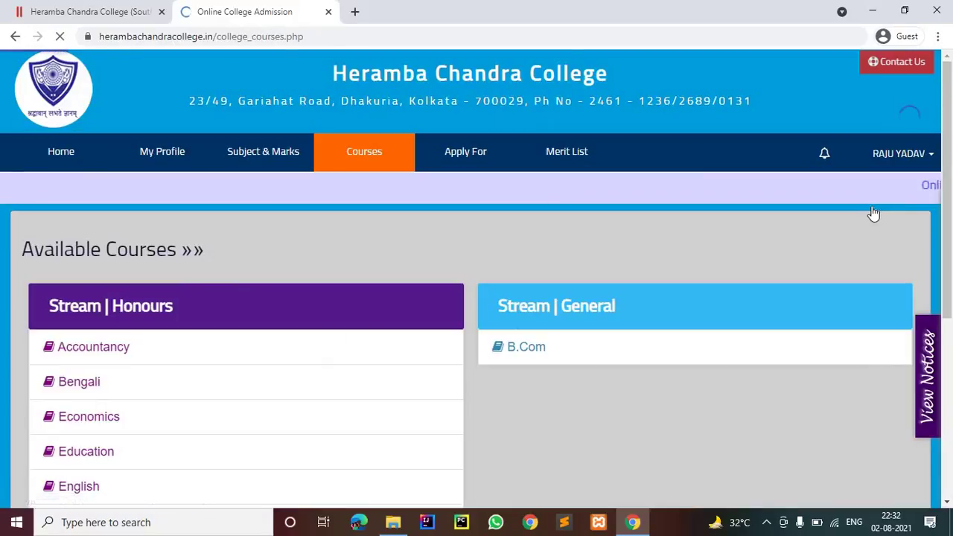
scroll(2, 94, "down", 2)
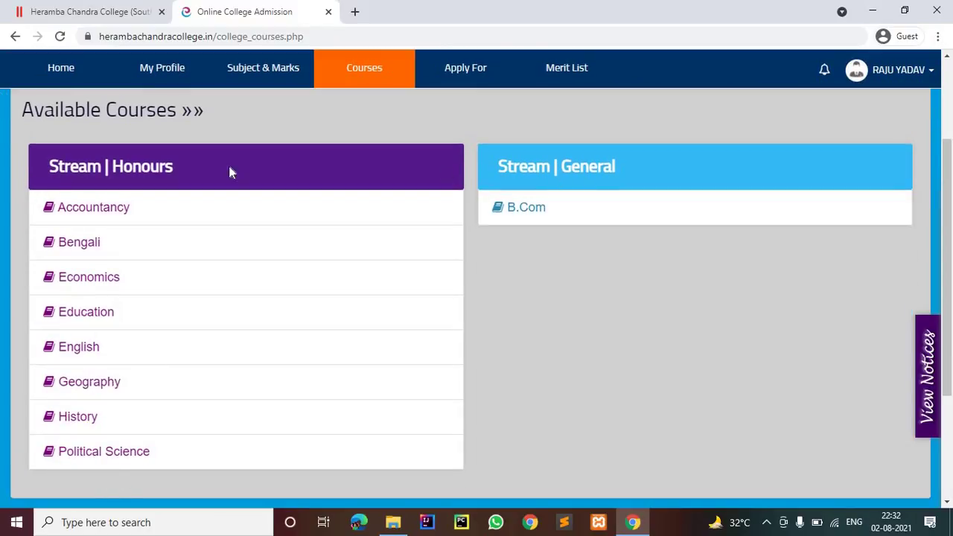
left_click(101, 201)
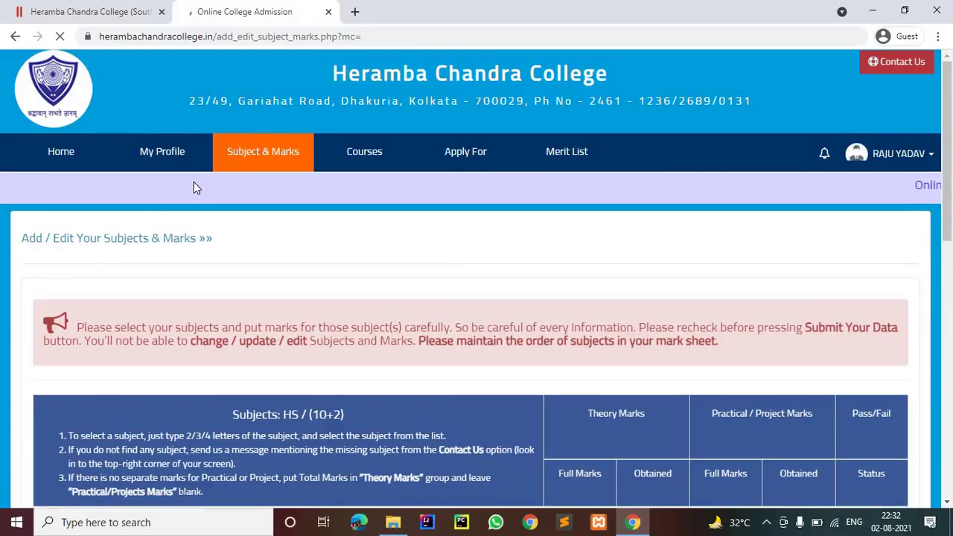
Step: Set the first two subject rows to Accountancy and Business Studies
scroll(195, 187, "down", 5)
scroll(143, 290, "down", 4)
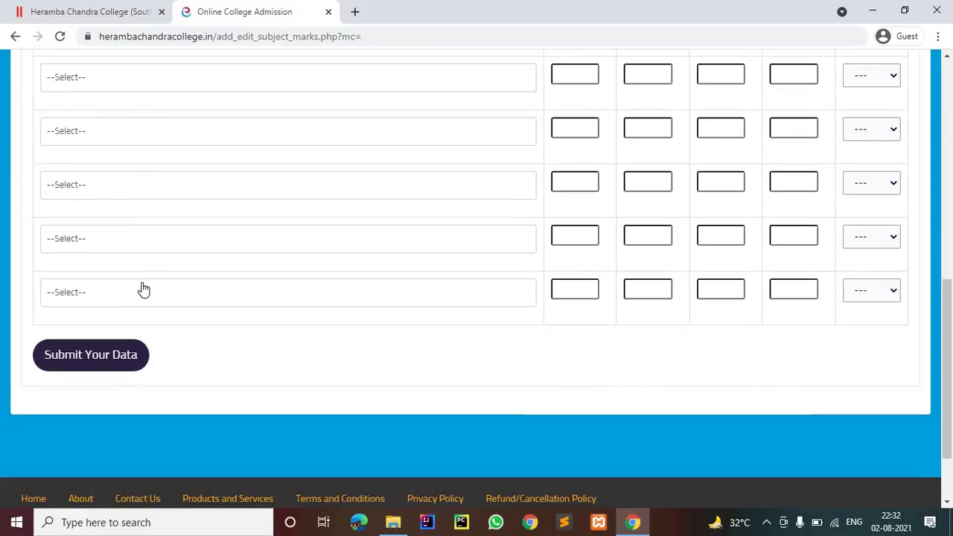
scroll(151, 283, "up", 6)
scroll(210, 258, "down", 1)
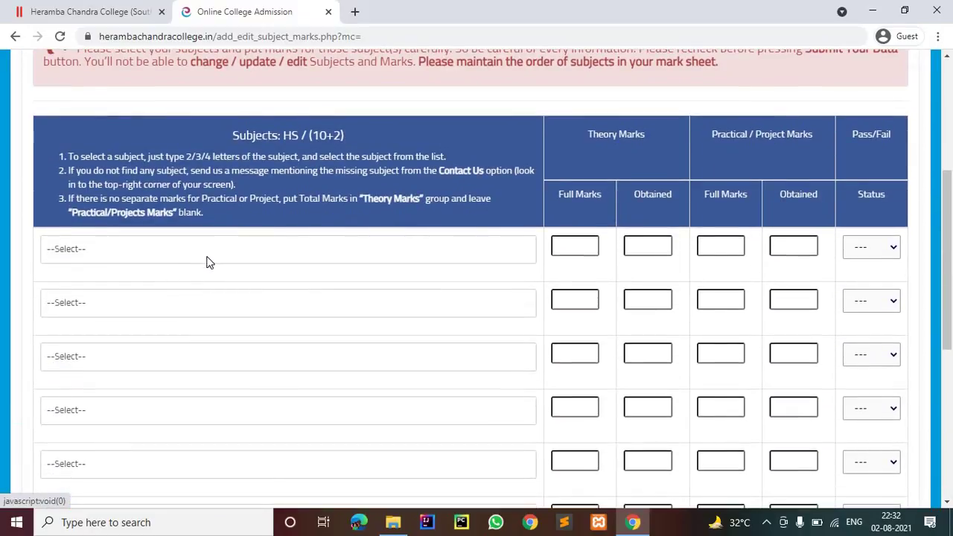
left_click(209, 257)
left_click(116, 315)
left_click(114, 301)
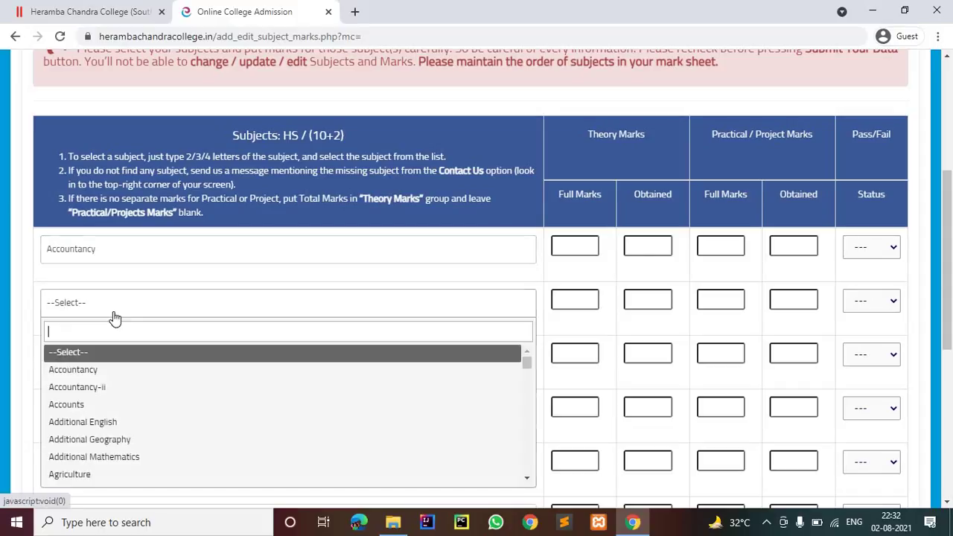
scroll(110, 320, "down", 1)
scroll(107, 327, "down", 4)
scroll(102, 335, "down", 3)
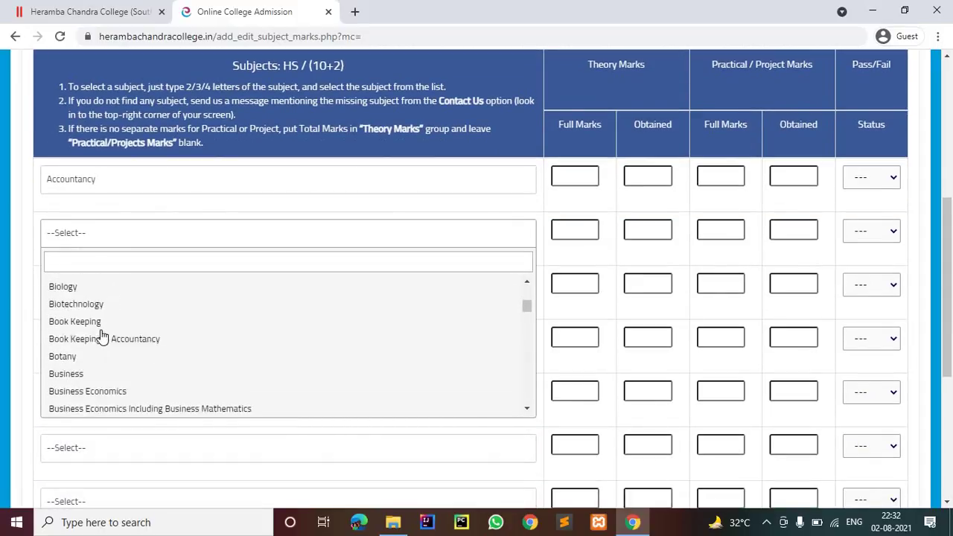
scroll(104, 350, "down", 1)
scroll(122, 398, "down", 1)
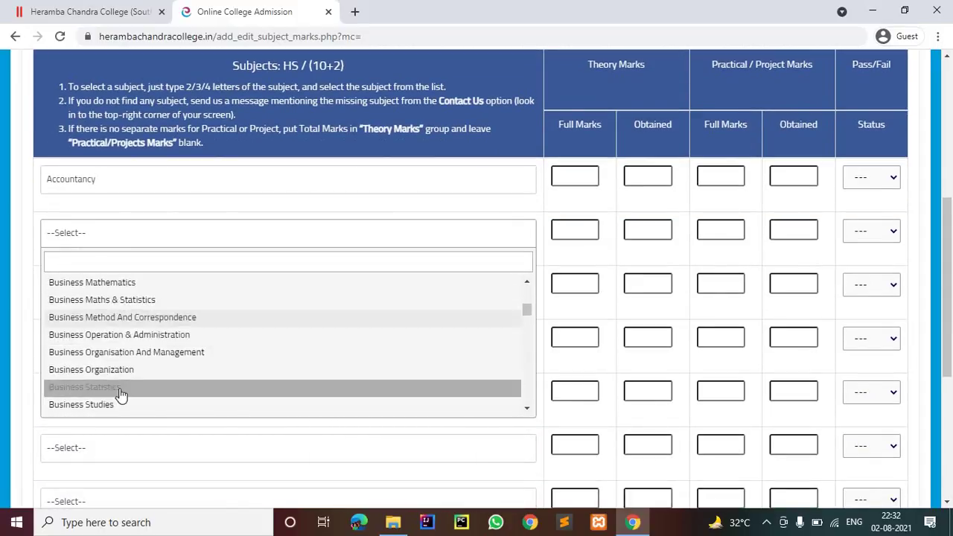
key("Return")
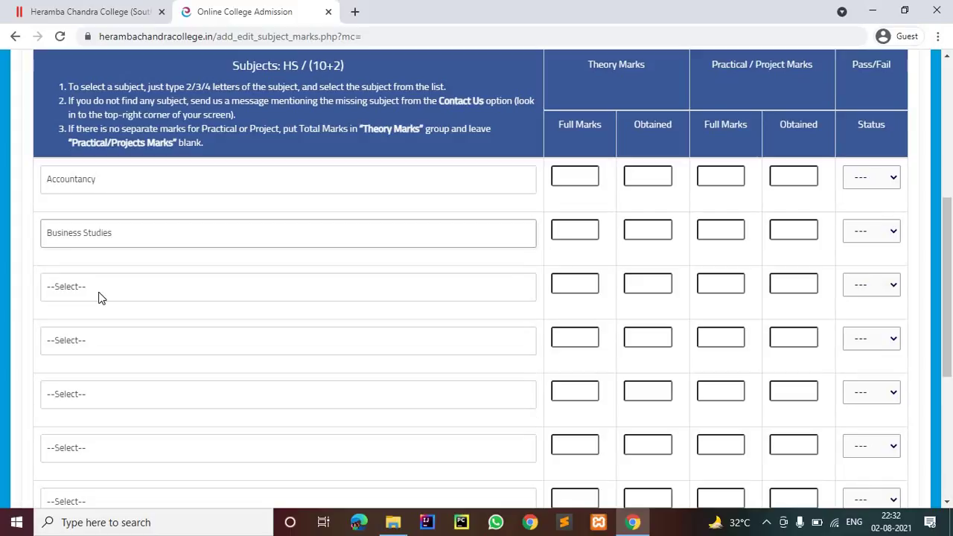
Step: Choose Costing And Taxation and Economics for the third and fourth subject rows
left_click(100, 300)
scroll(99, 261, "down", 3)
scroll(107, 182, "down", 3)
scroll(108, 184, "down", 3)
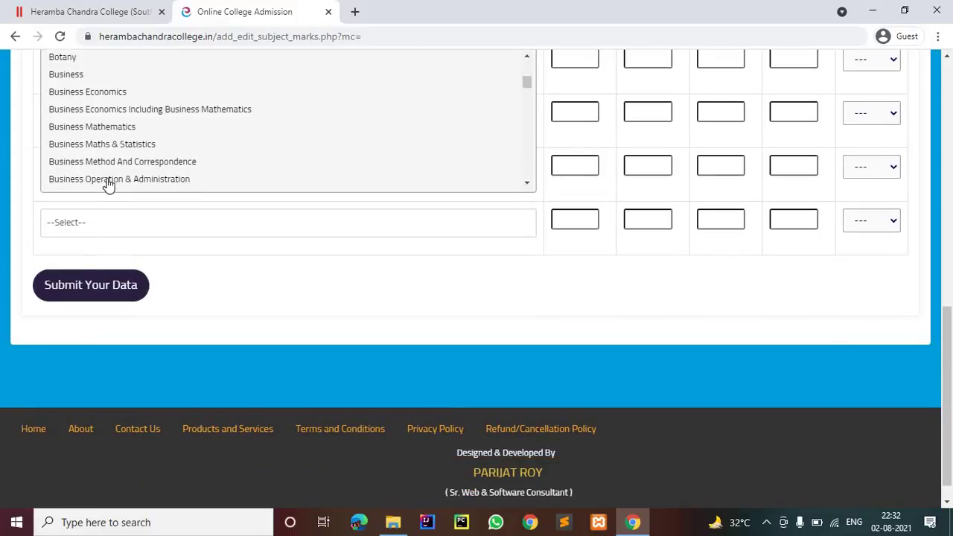
scroll(108, 185, "down", 5)
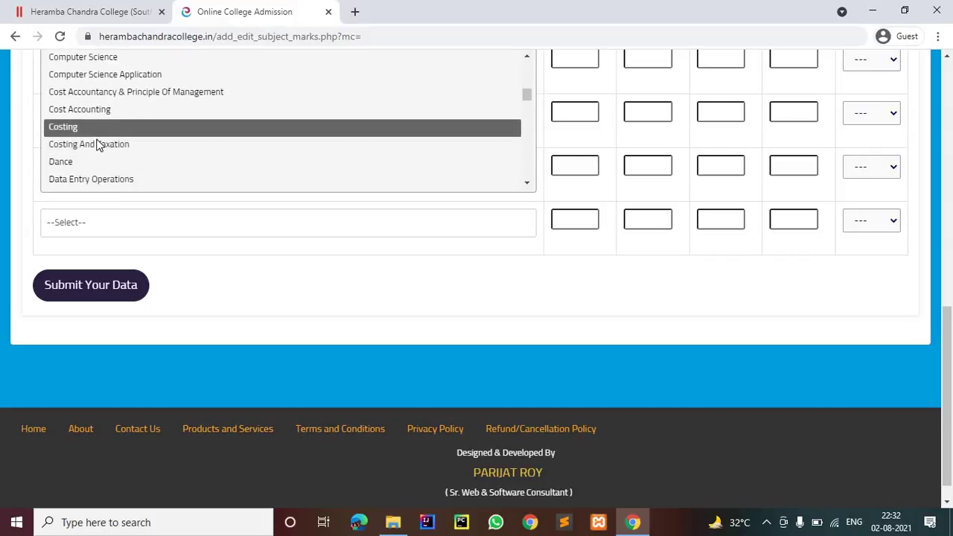
scroll(111, 198, "up", 3)
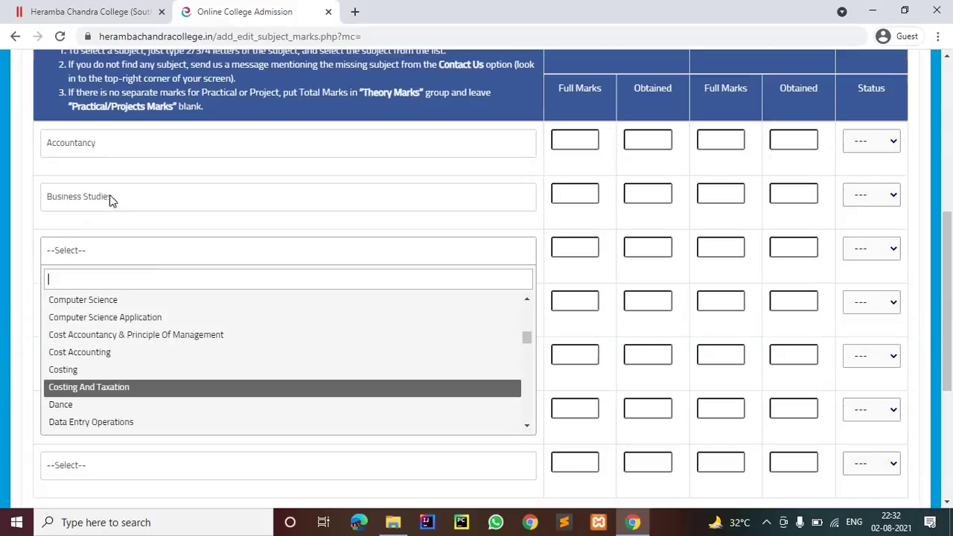
left_click(96, 387)
scroll(98, 240, "down", 1)
left_click(99, 235)
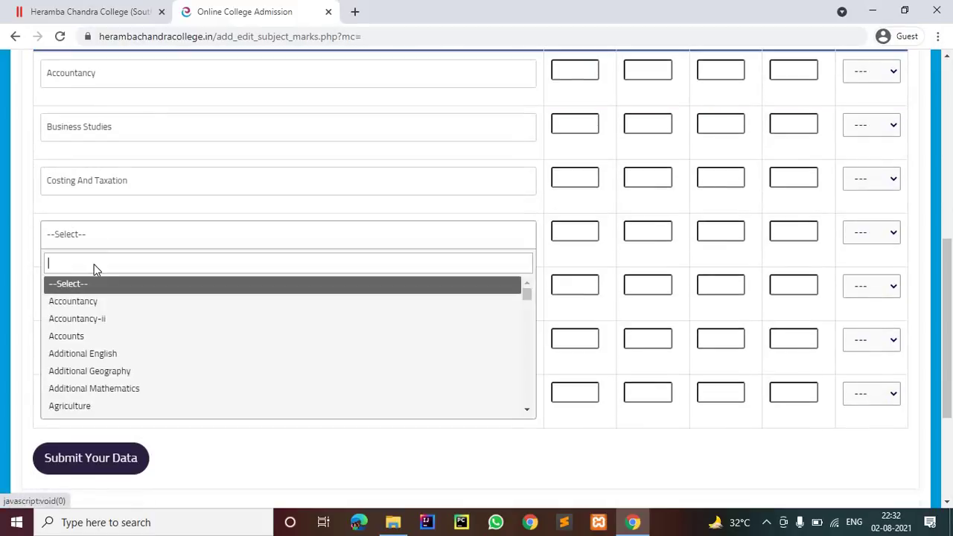
scroll(100, 181, "down", 6)
scroll(100, 179, "down", 12)
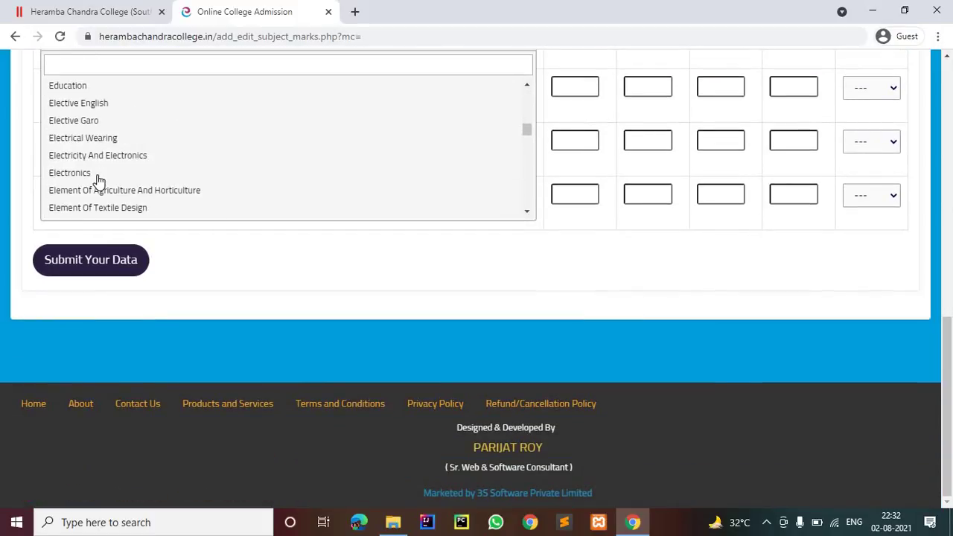
scroll(98, 180, "down", 4)
scroll(99, 180, "up", 2)
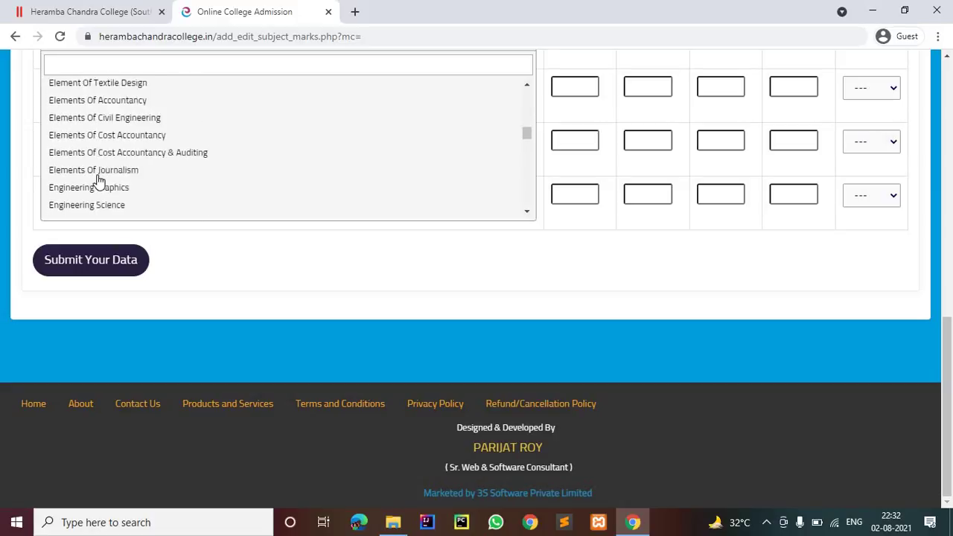
scroll(97, 182, "up", 5)
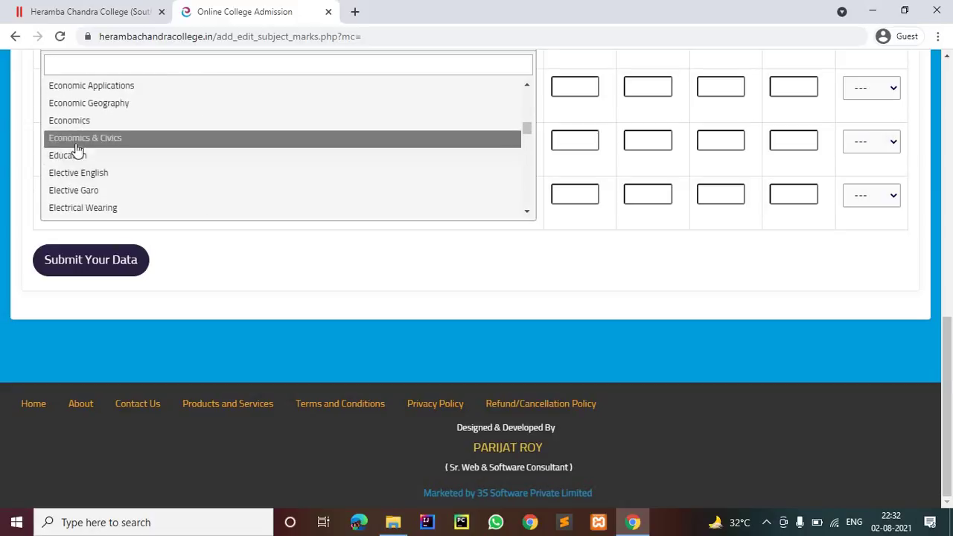
left_click(69, 120)
Step: Choose English for the fifth row and Bengali for the last subject row
scroll(92, 207, "down", 2)
left_click(94, 207)
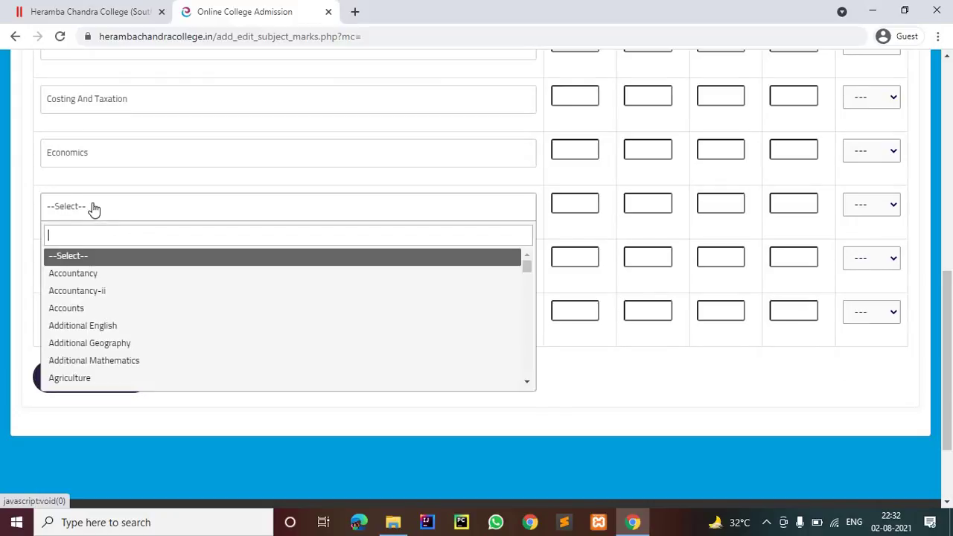
scroll(95, 206, "down", 2)
scroll(162, 189, "down", 3)
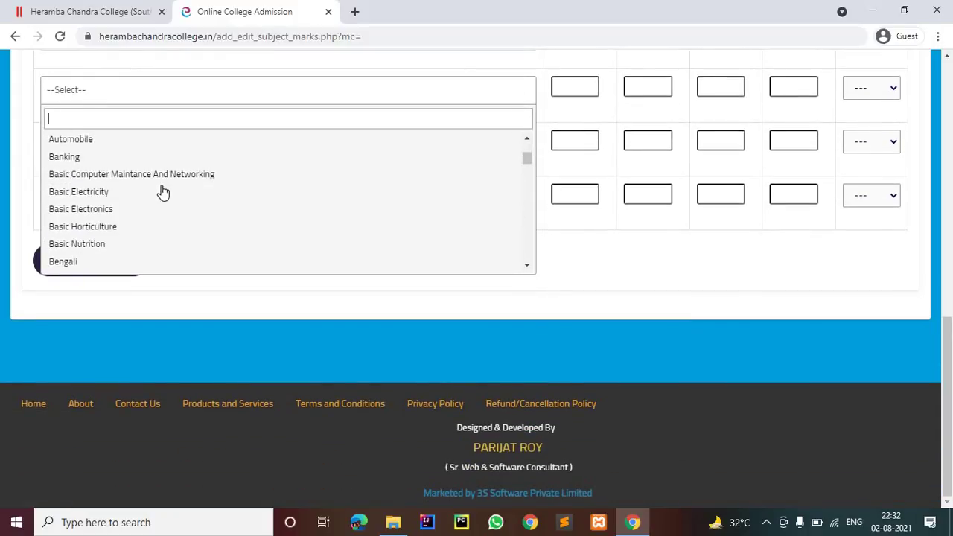
scroll(158, 192, "down", 10)
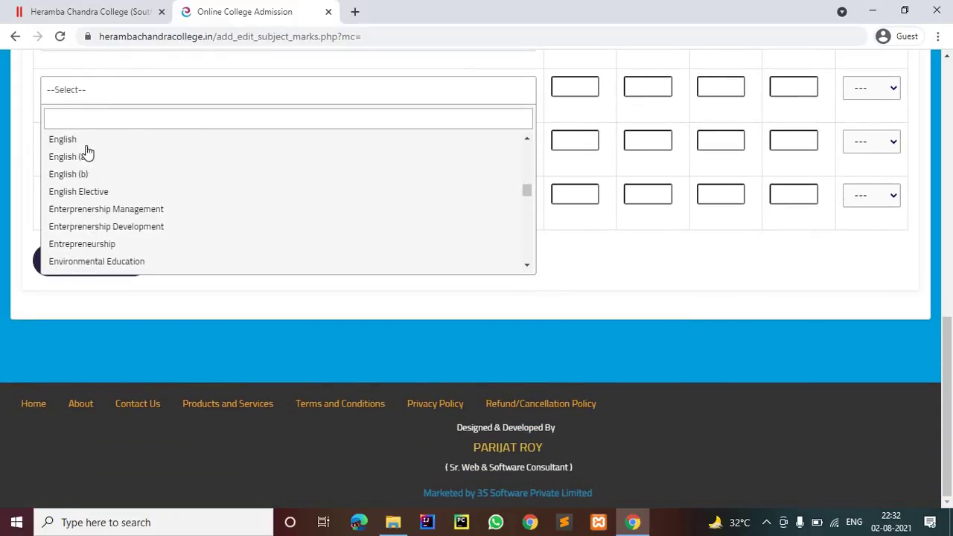
left_click(87, 143)
left_click(92, 198)
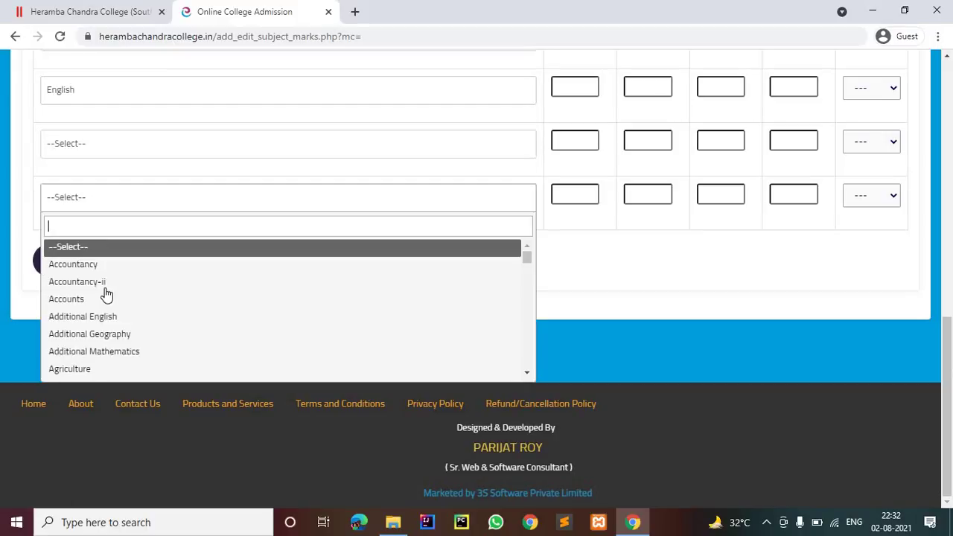
scroll(102, 292, "down", 4)
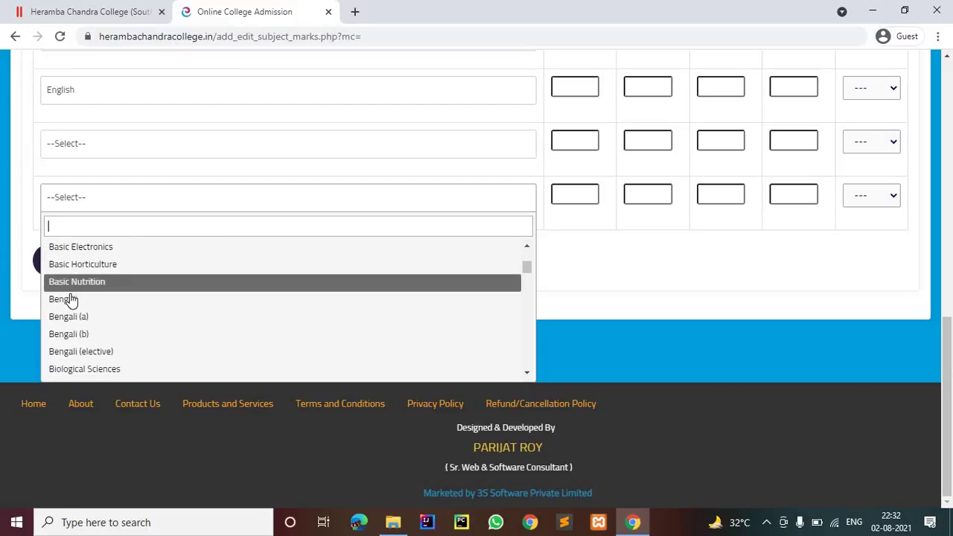
left_click(451, 291)
scroll(451, 292, "up", 5)
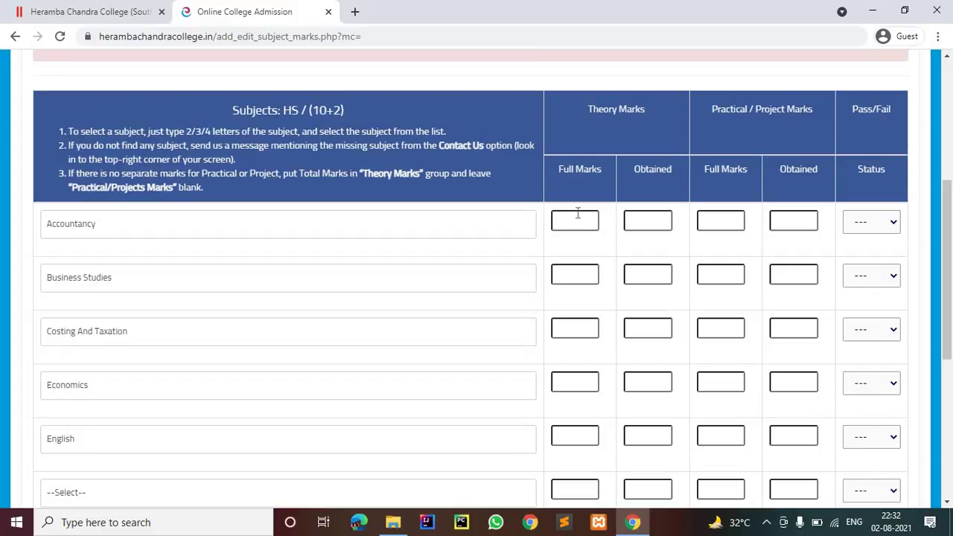
Step: Fill the subject rows' theory marks with 80 full and 78 obtained
left_click(577, 220)
type("808")
scroll(569, 307, "down", 1)
type("80")
scroll(575, 321, "down", 1)
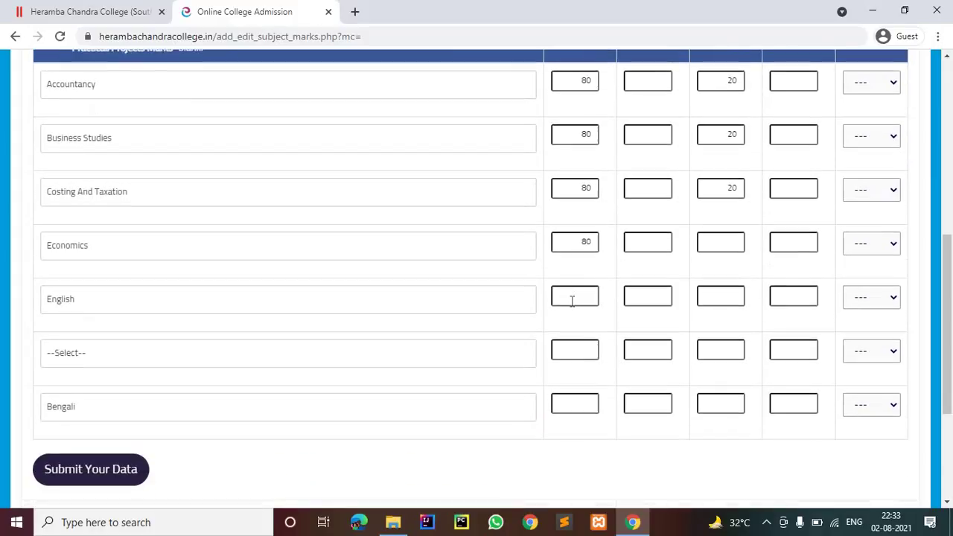
type("8")
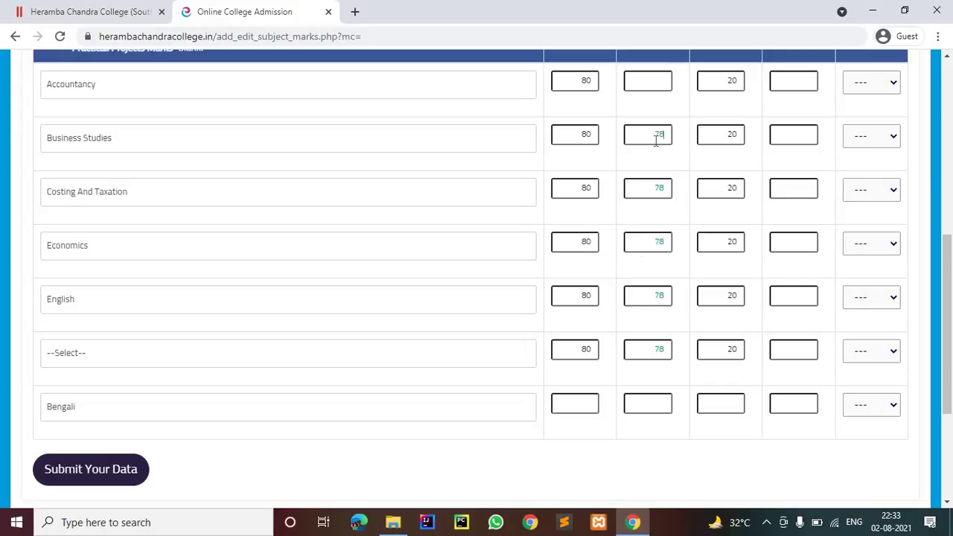
scroll(656, 141, "up", 1)
type("78")
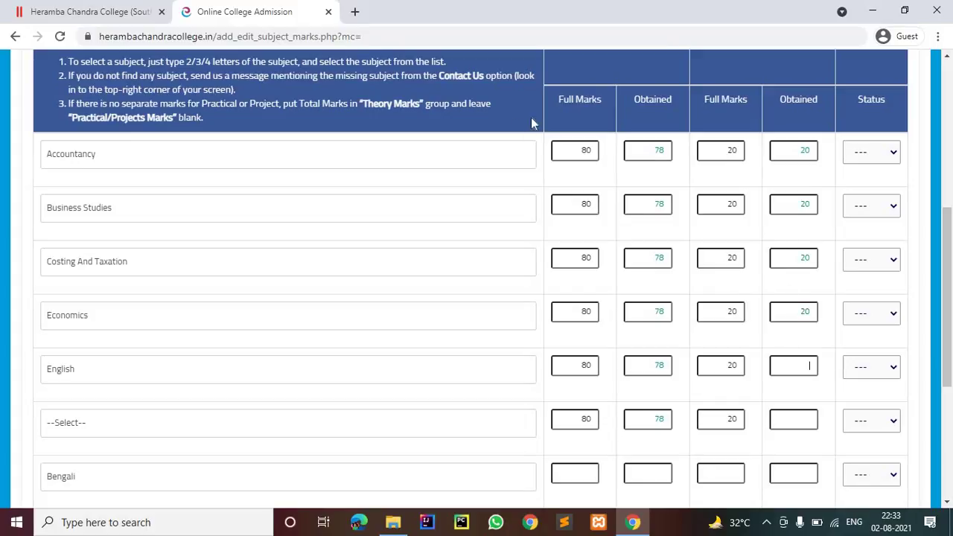
scroll(565, 303, "up", 1)
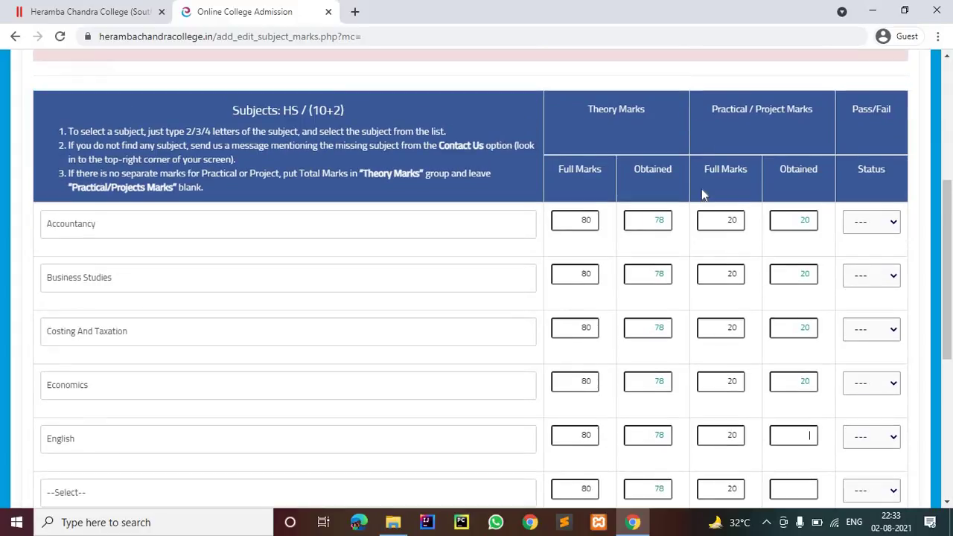
scroll(796, 320, "down", 2)
Step: Enter practical marks of 20 full and 20 obtained in the subject rows
left_click(797, 312)
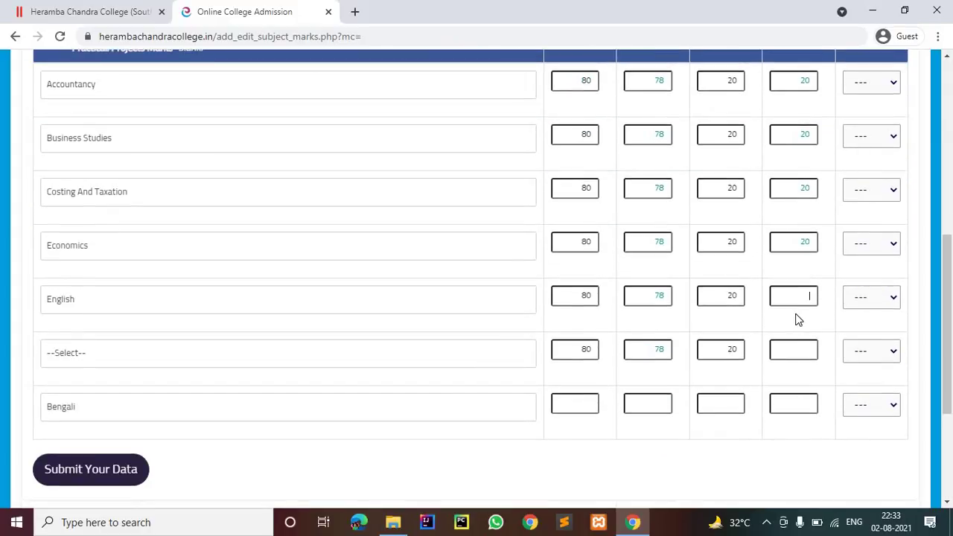
type("20")
left_click(789, 357)
type("20")
Step: Remove the 100 theory full marks from Bengali's row, leaving it blank
left_click(585, 403)
type("100")
scroll(585, 281, "down", 2)
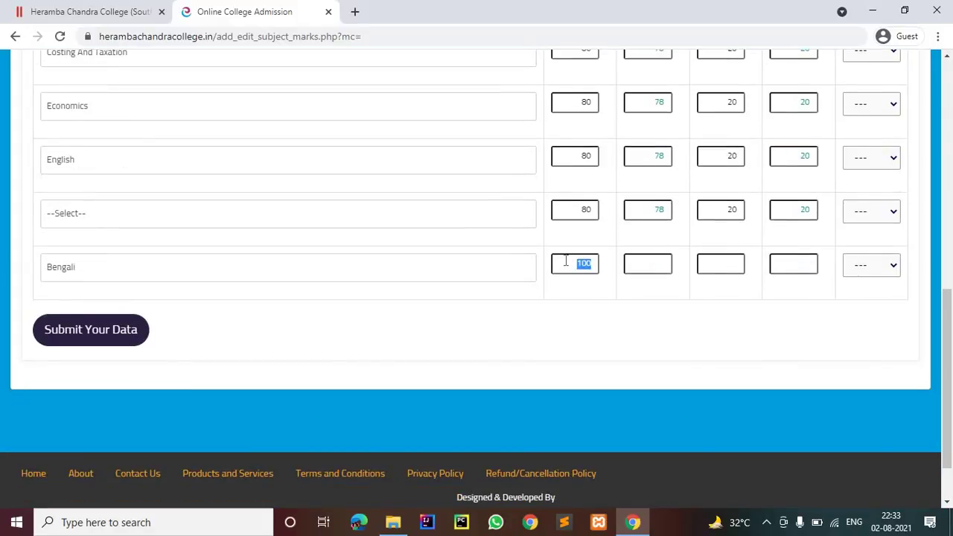
key("BackSpace")
scroll(575, 257, "up", 2)
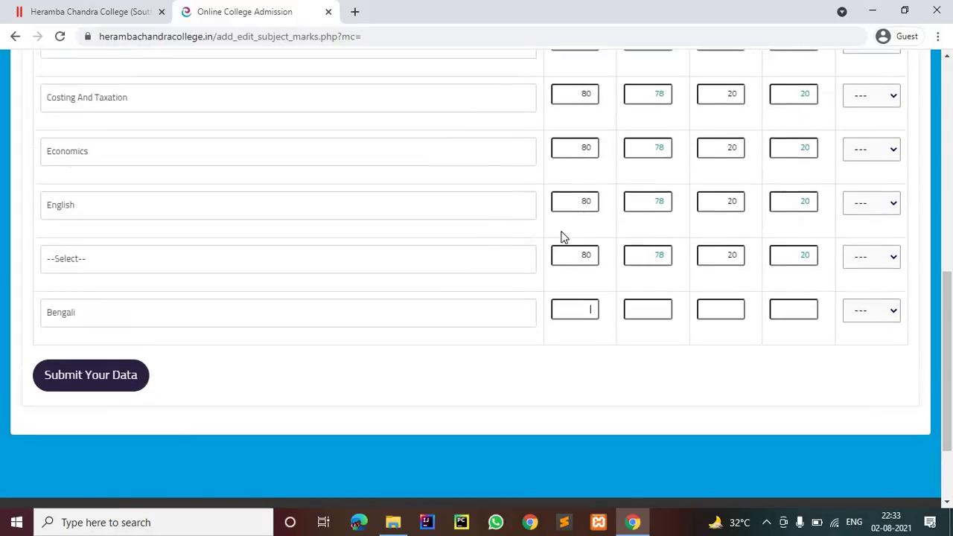
Step: Set the status to Pass for Accountancy, Business Studies and Costing And Taxation
left_click(868, 83)
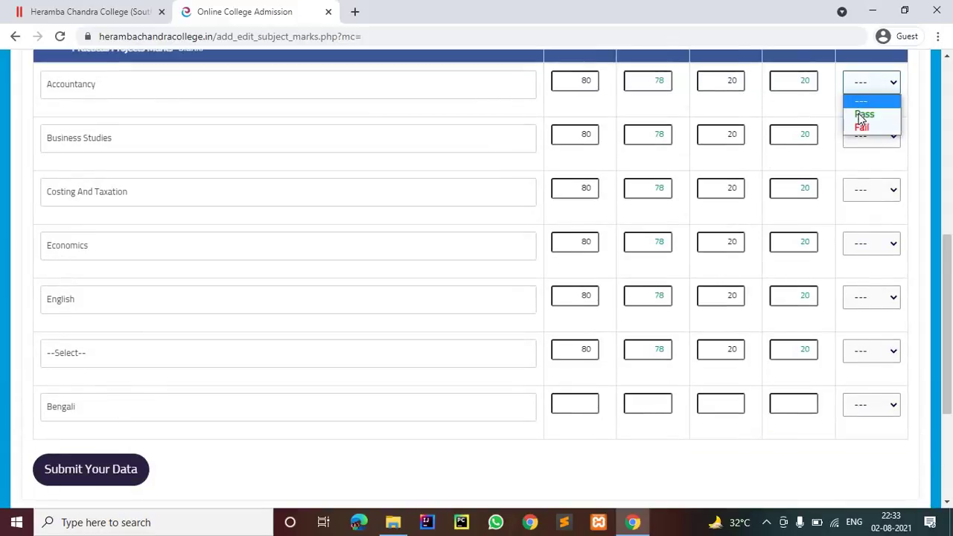
left_click(862, 112)
left_click(868, 136)
left_click(862, 165)
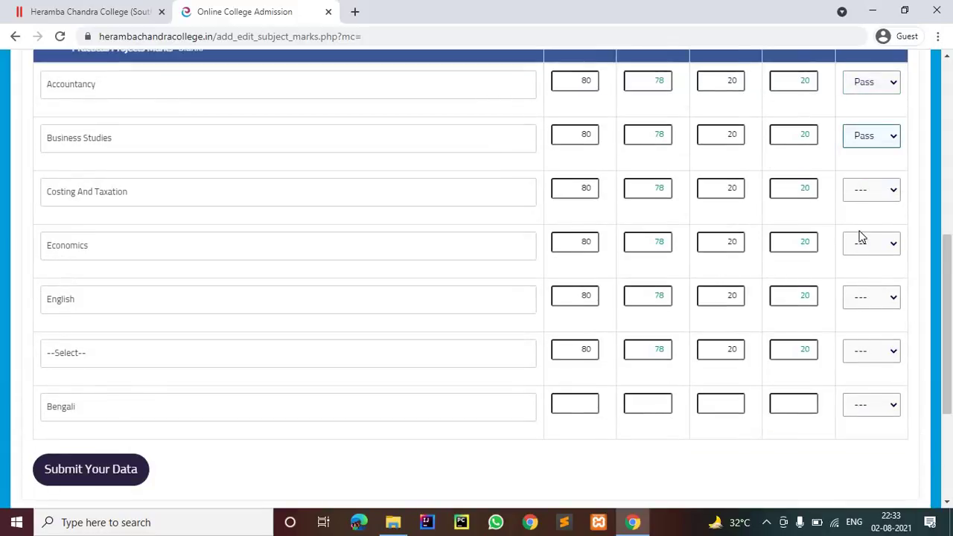
left_click(867, 189)
left_click(865, 222)
Step: Set Economics, English and the sixth subject row to Pass
left_click(868, 243)
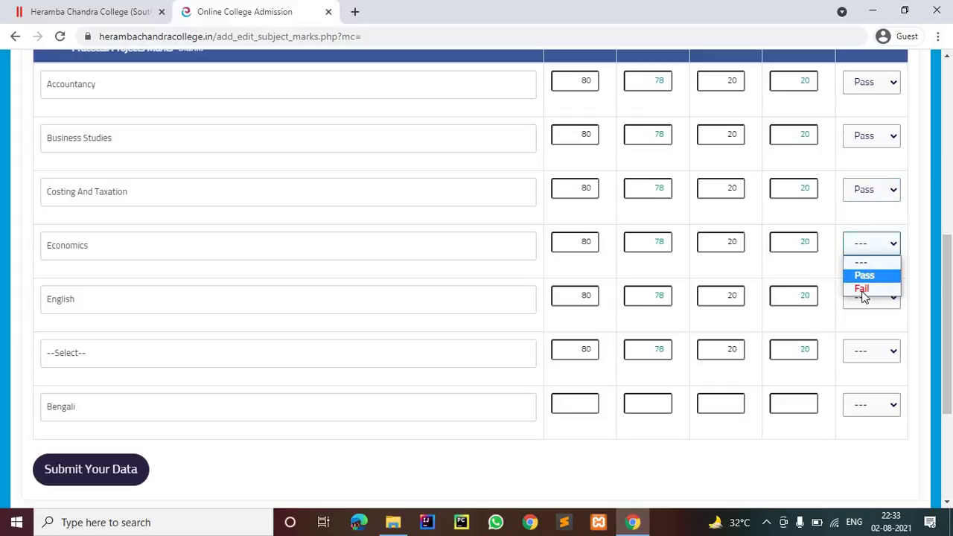
left_click(864, 276)
left_click(867, 297)
left_click(864, 330)
left_click(866, 353)
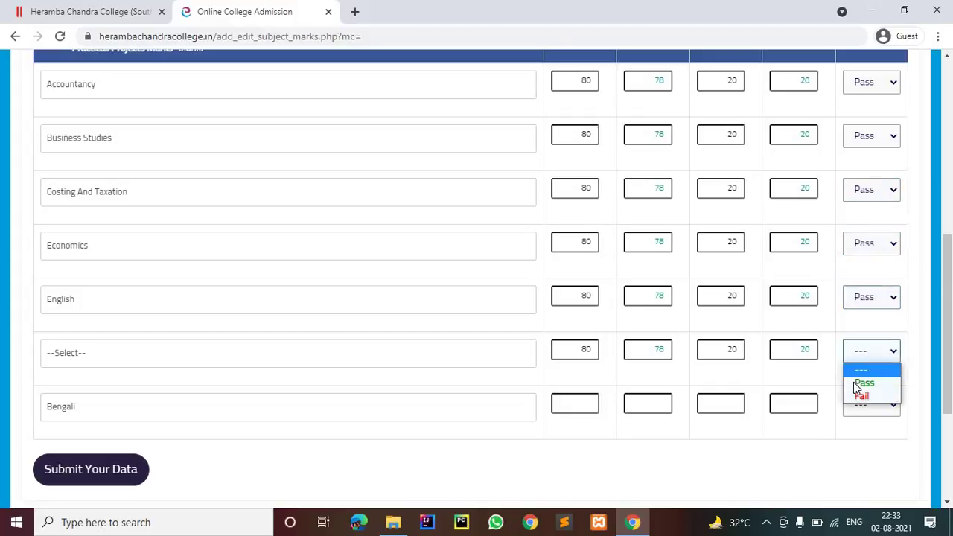
left_click(861, 384)
left_click(84, 461)
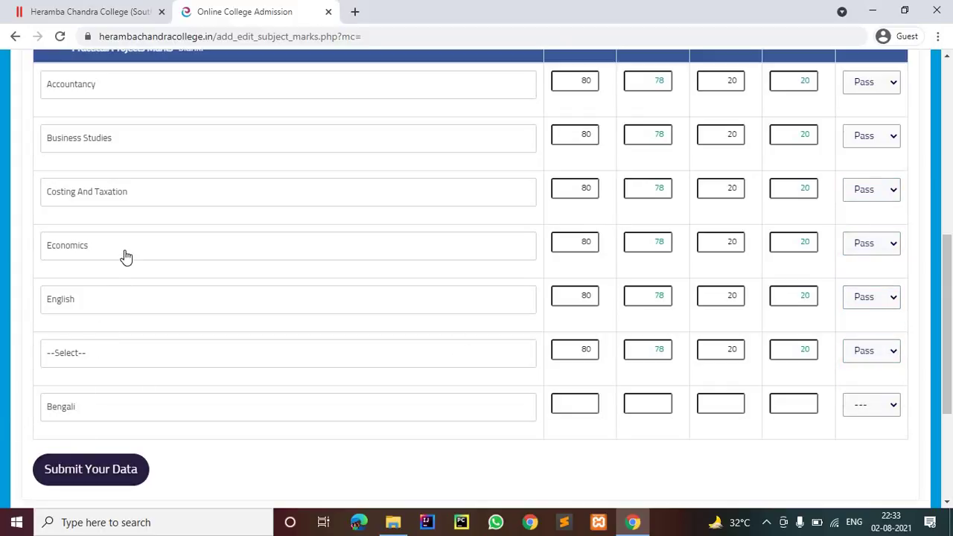
scroll(195, 192, "up", 4)
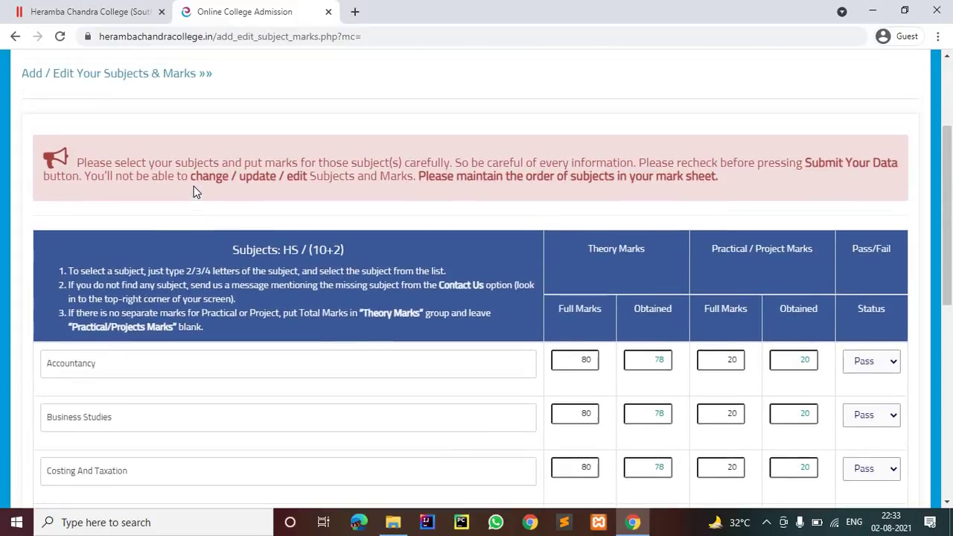
scroll(193, 192, "up", 3)
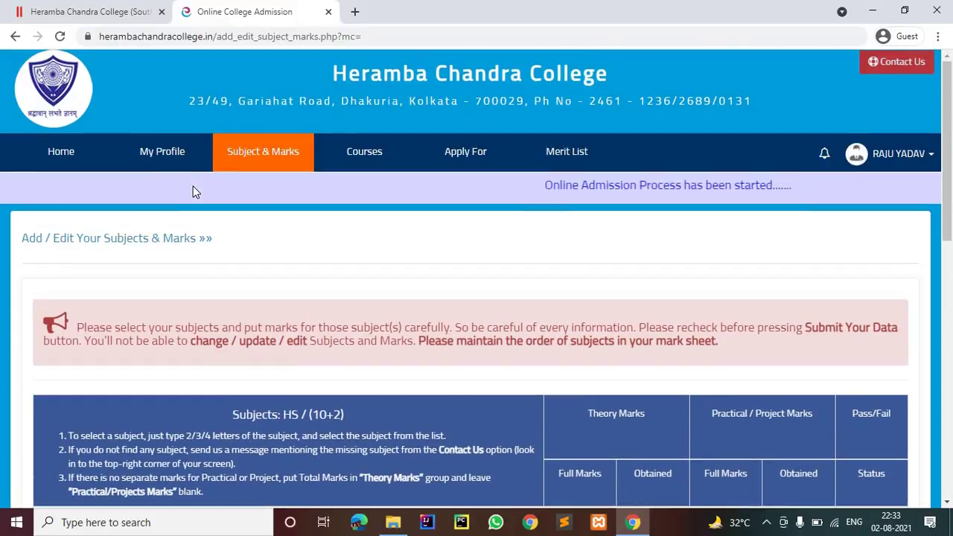
scroll(193, 189, "down", 10)
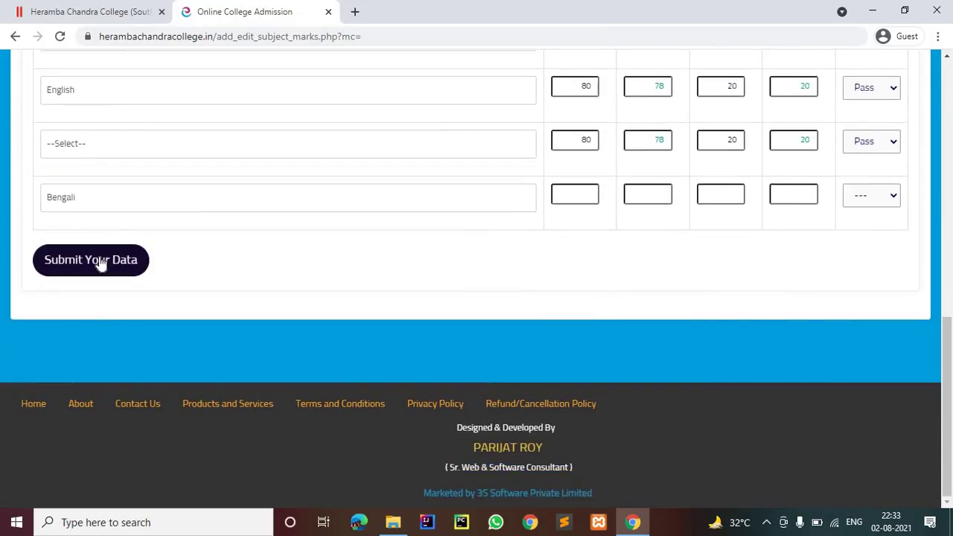
Step: Submit the marks for review, try saving, and close after the Pass/Fail status error
left_click(99, 261)
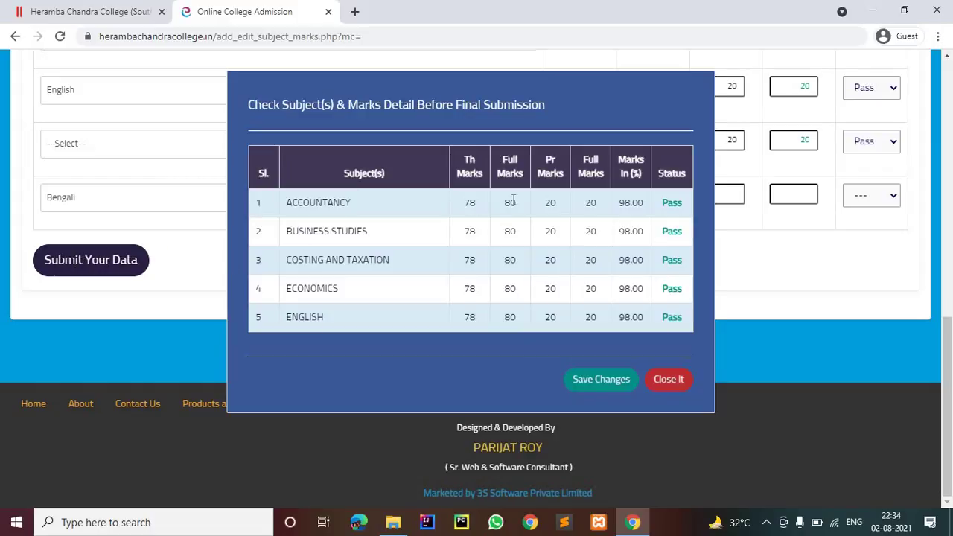
left_click(589, 380)
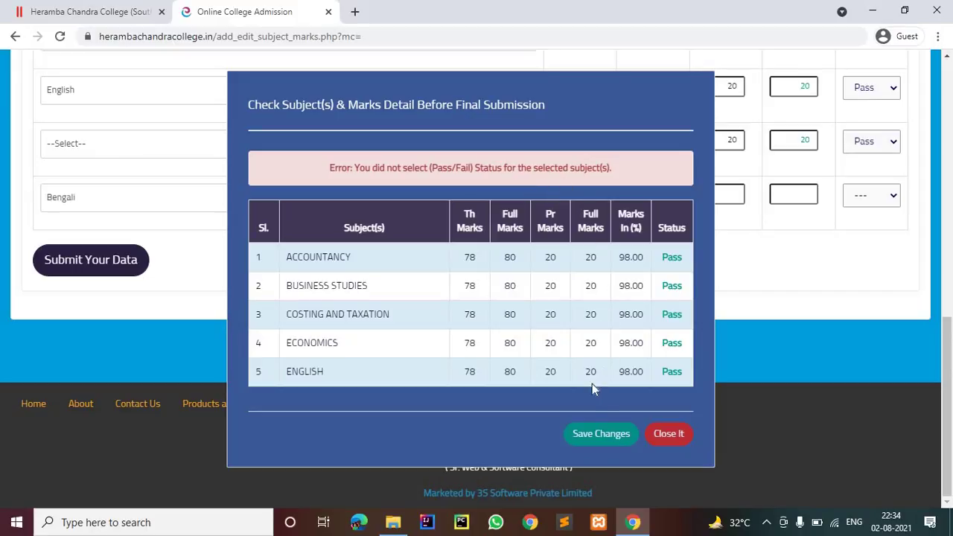
left_click(669, 433)
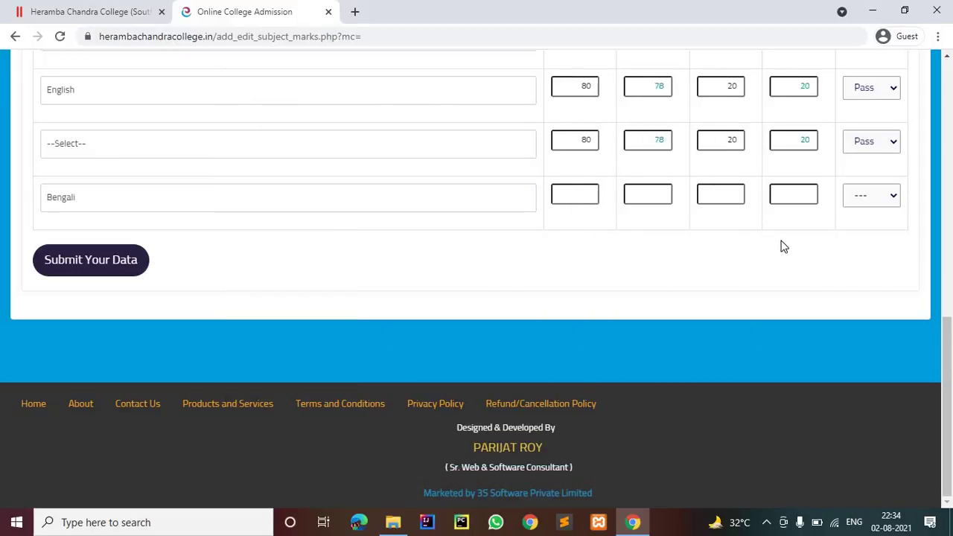
Step: Choose Bengali for the sixth subject row and reset the seventh row to --Select--
scroll(177, 283, "up", 3)
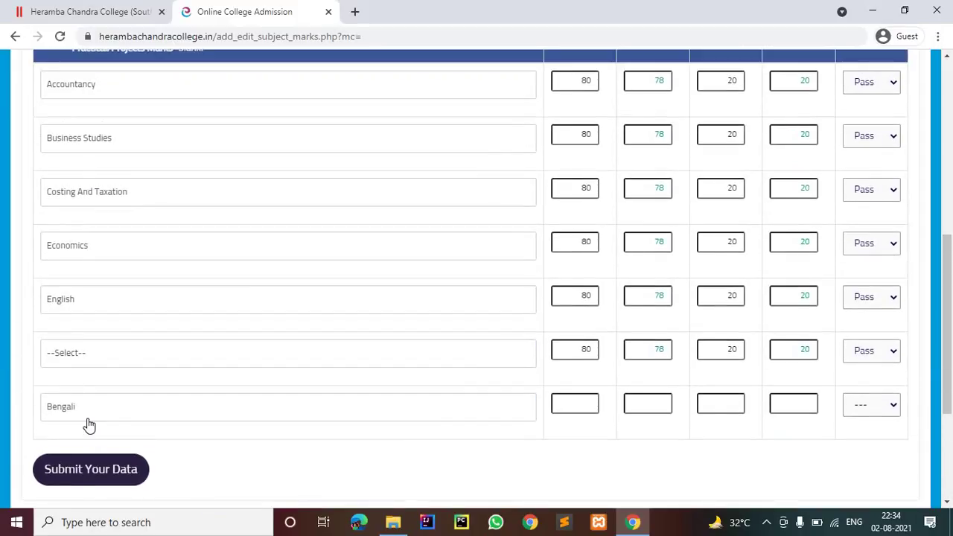
left_click(171, 346)
scroll(111, 251, "down", 5)
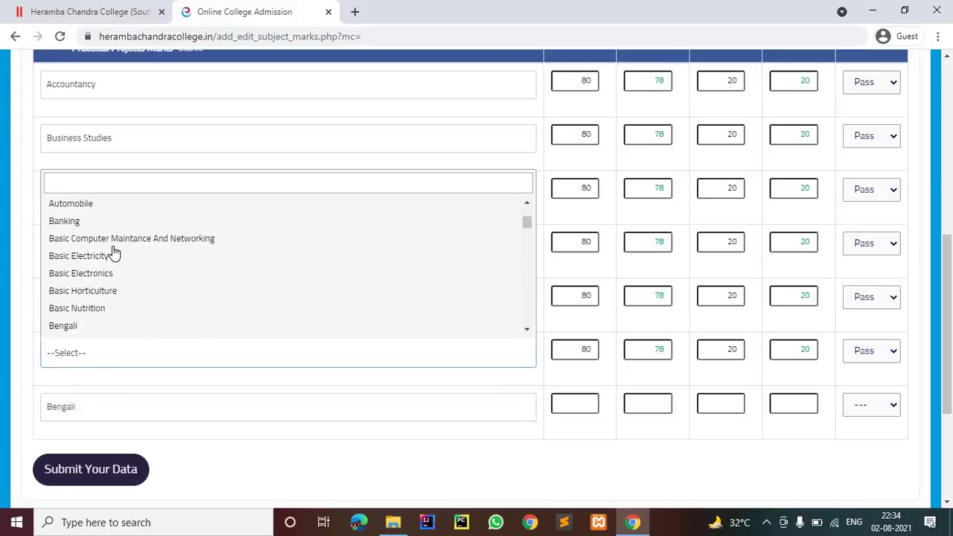
scroll(115, 250, "down", 3)
scroll(89, 251, "up", 1)
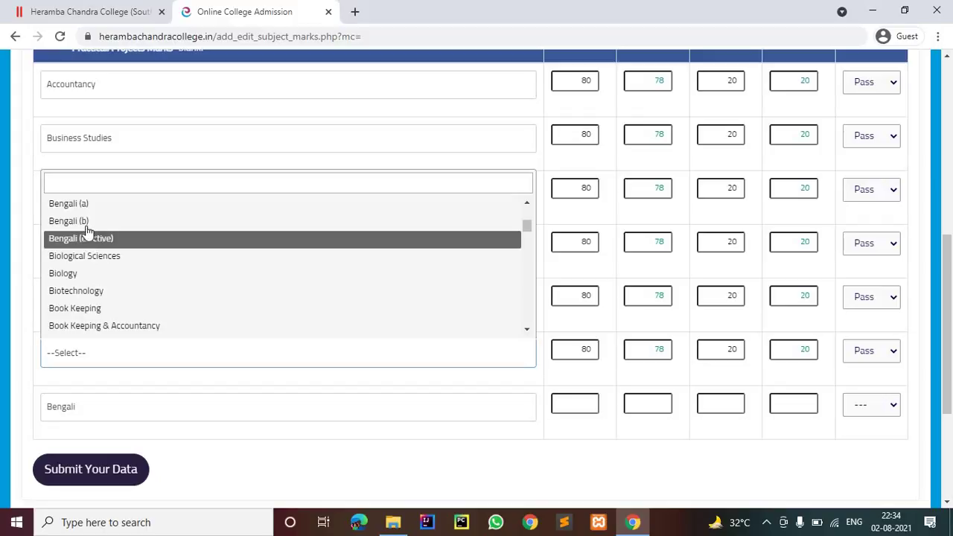
scroll(78, 238, "up", 1)
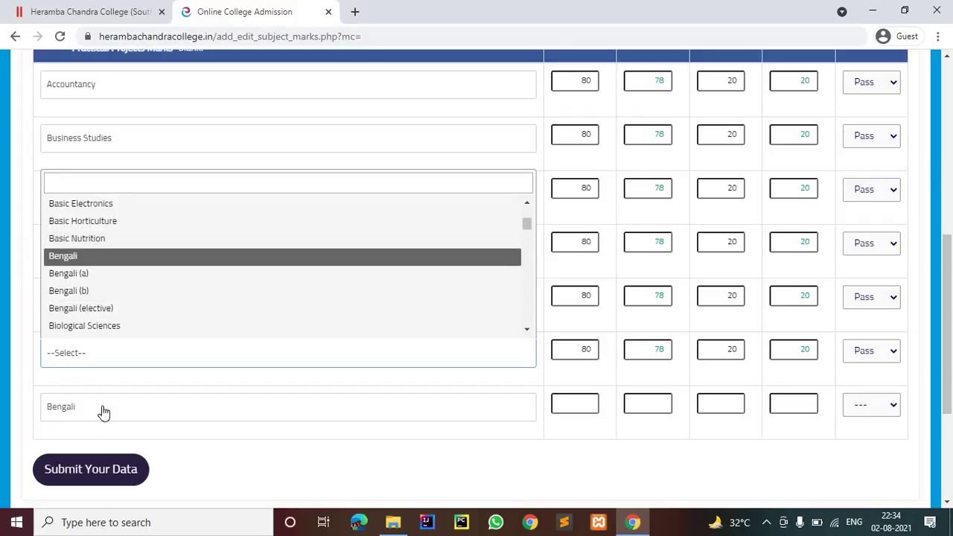
left_click(103, 412)
left_click(102, 399)
scroll(94, 305, "up", 3)
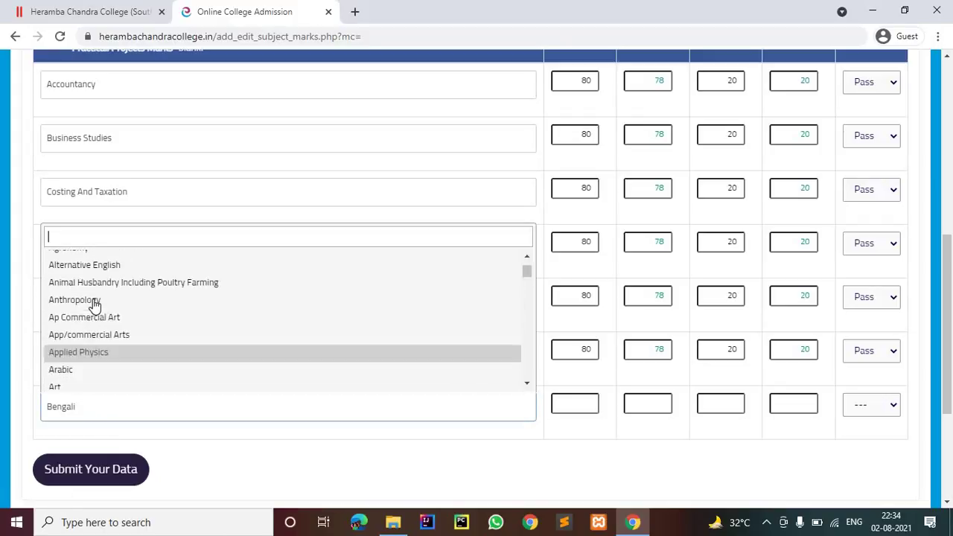
scroll(95, 305, "up", 3)
left_click(74, 258)
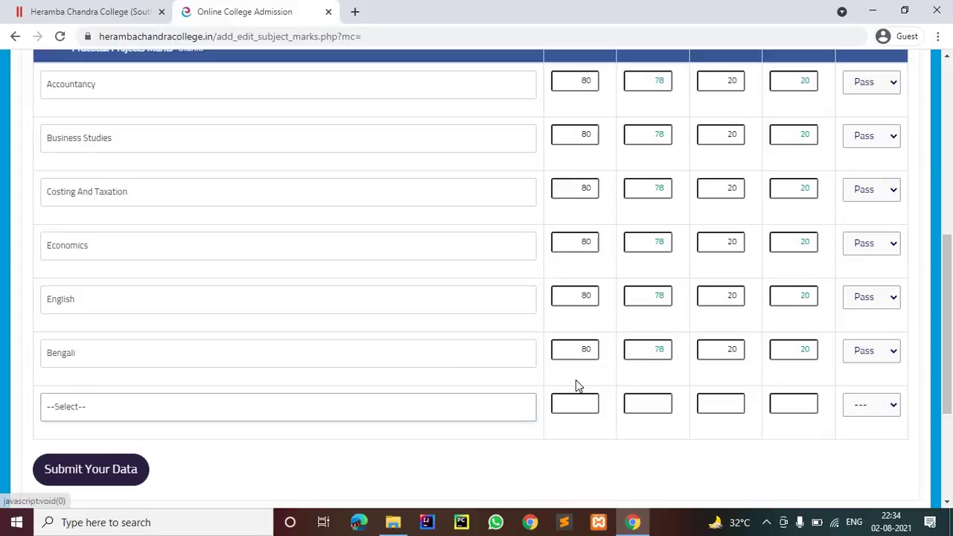
Step: Submit the data and save the six subjects' marks in the review
scroll(502, 378, "down", 2)
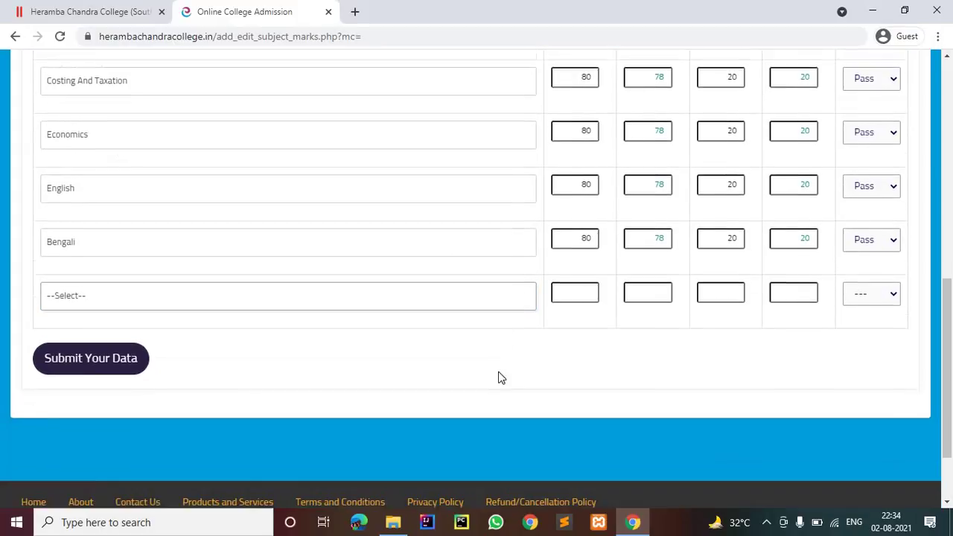
left_click(106, 341)
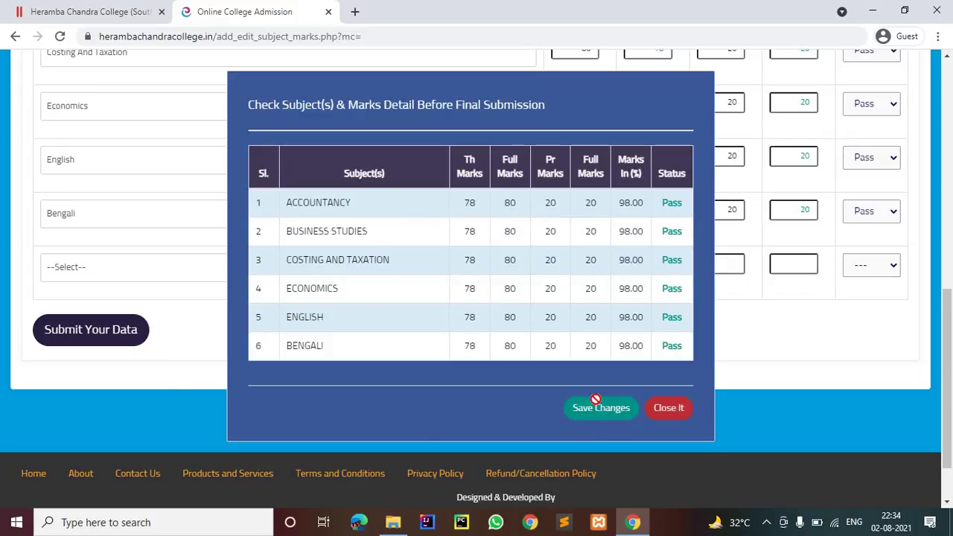
left_click(607, 413)
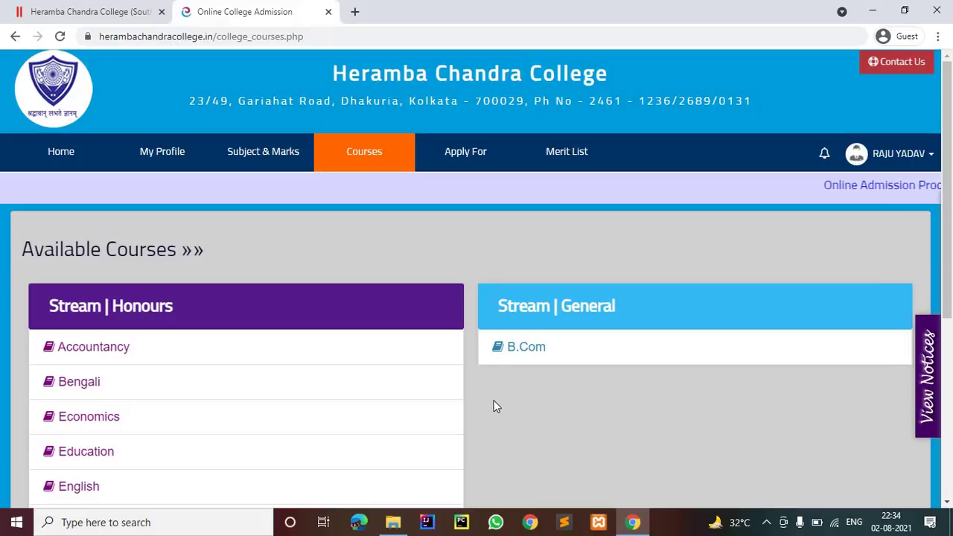
Step: Try Apply For in the top navigation bar twice
scroll(493, 407, "down", 4)
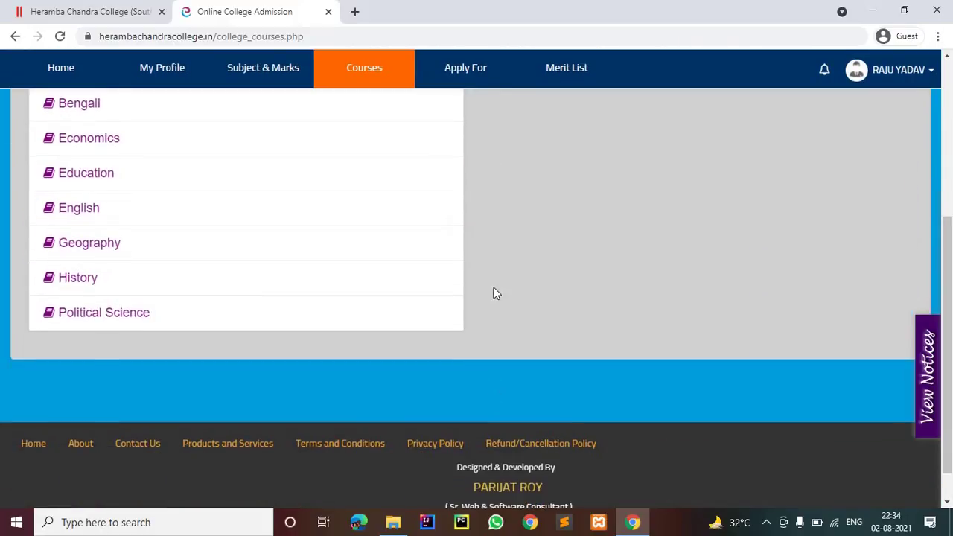
scroll(494, 291, "up", 5)
left_click(479, 86)
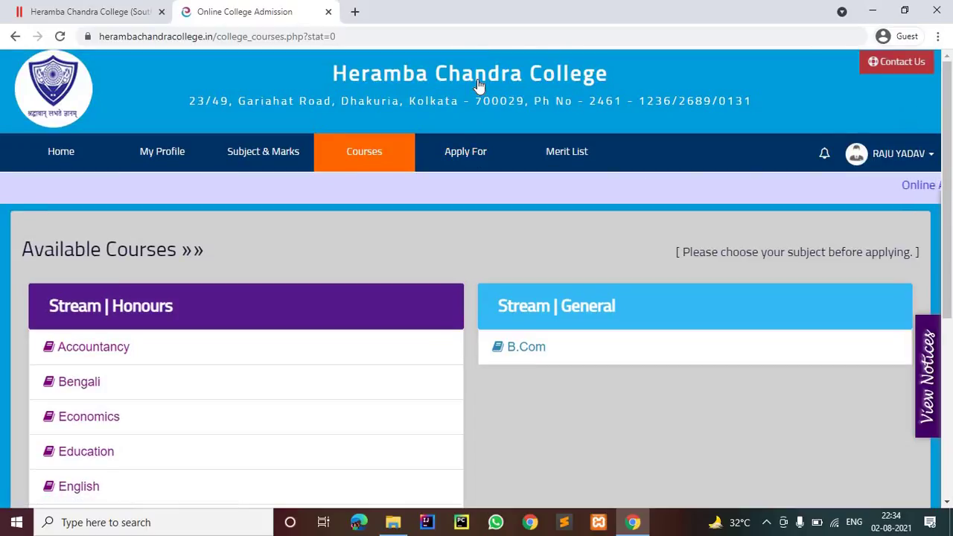
left_click(469, 155)
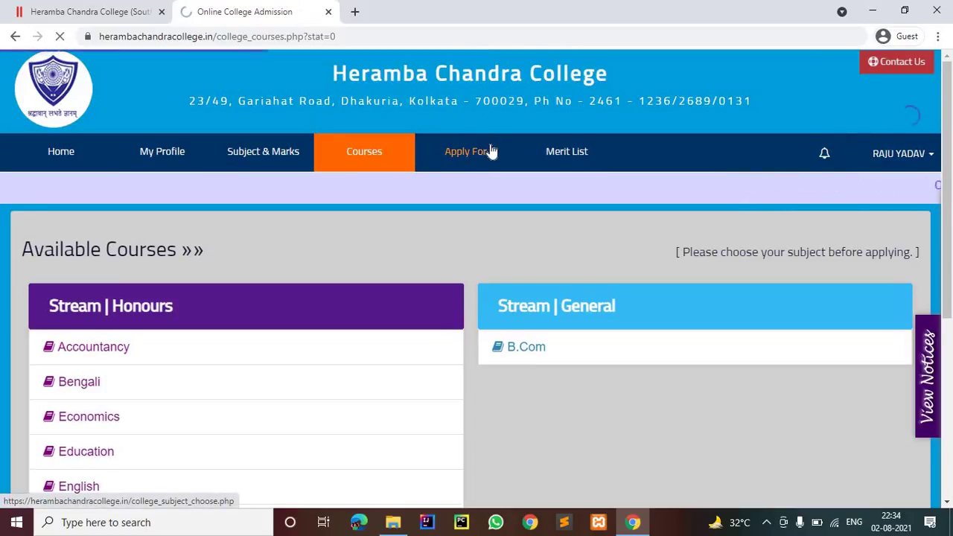
Step: Open the user name account dropdown at the top right
scroll(491, 151, "down", 2)
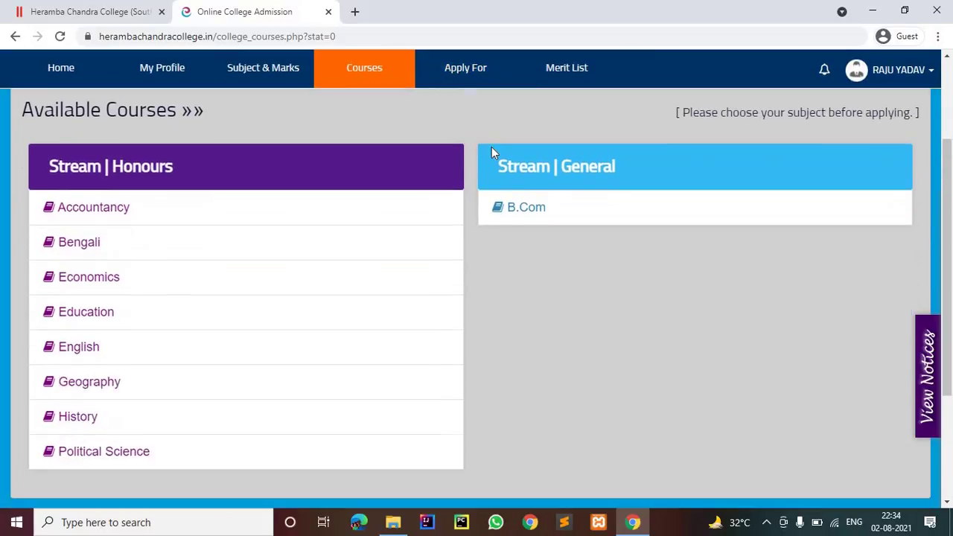
scroll(492, 147, "down", 3)
scroll(492, 147, "up", 4)
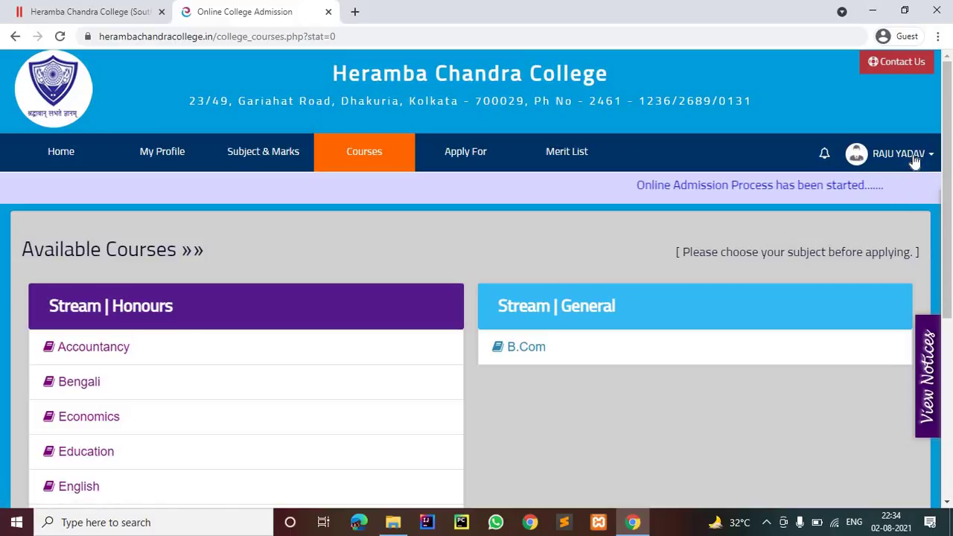
left_click(922, 155)
Step: Go to the Profile page, close the Bihar Board notification and review the profile details
left_click(806, 197)
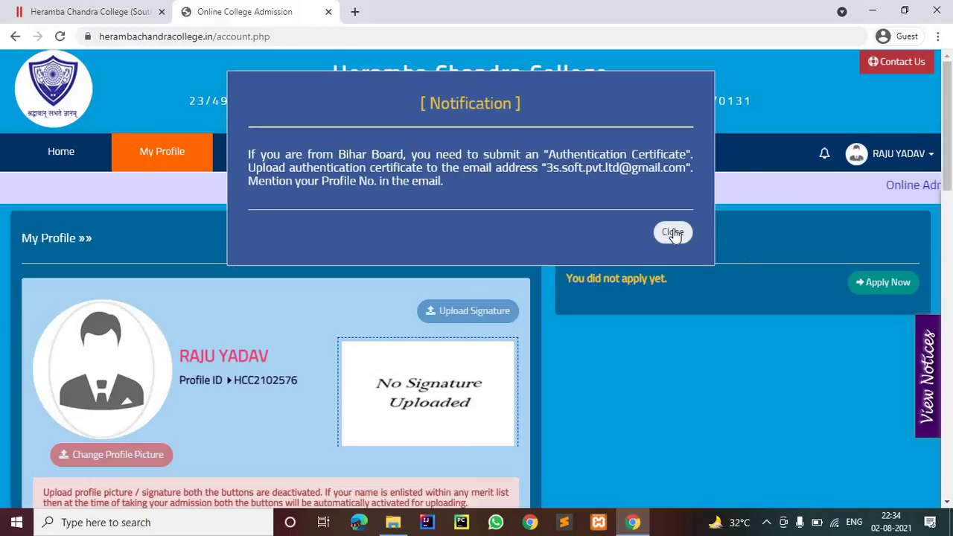
left_click(672, 232)
scroll(673, 228, "down", 1)
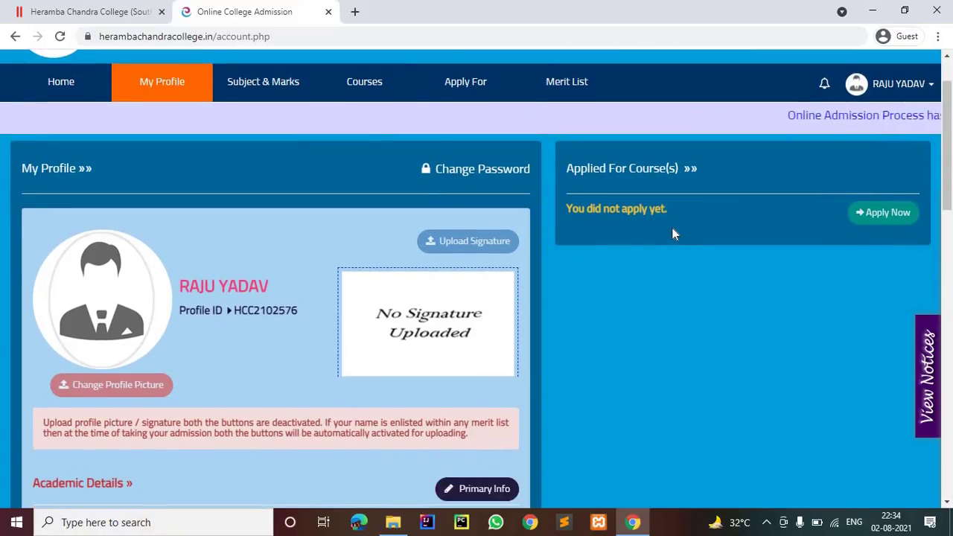
scroll(655, 235, "down", 1)
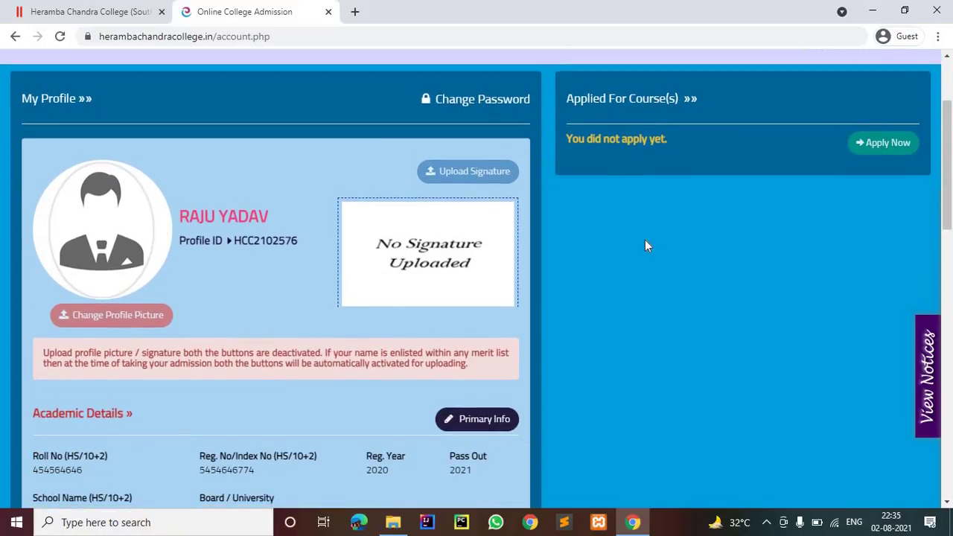
scroll(640, 251, "down", 1)
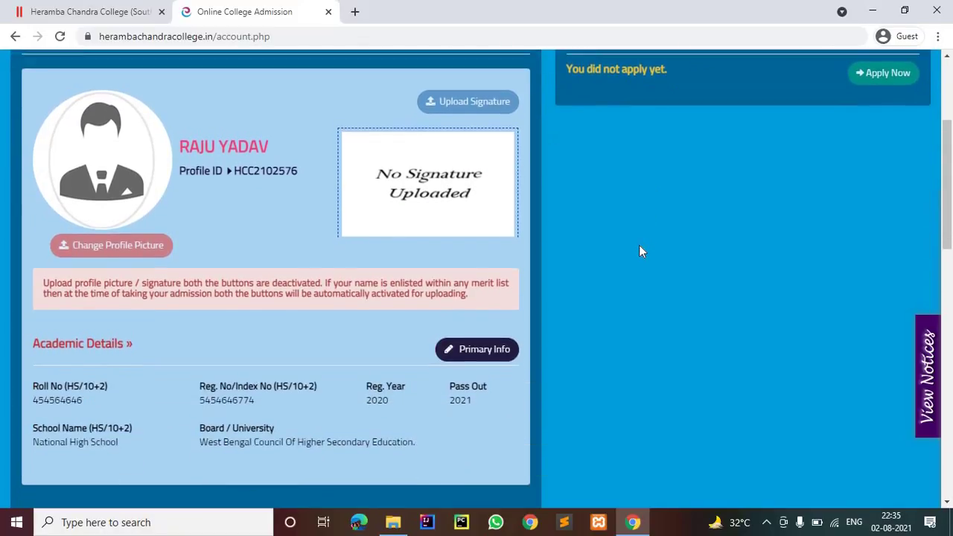
scroll(633, 254, "down", 3)
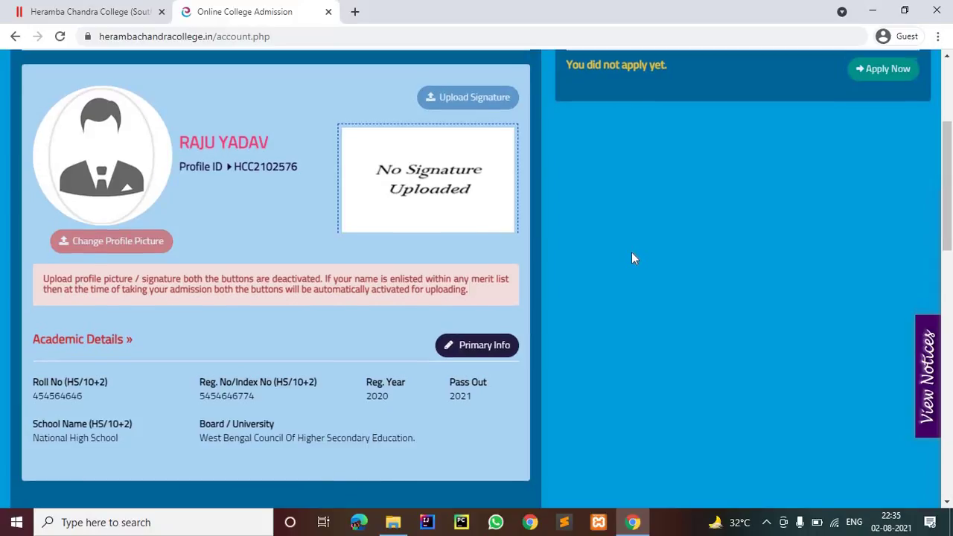
scroll(629, 261, "down", 3)
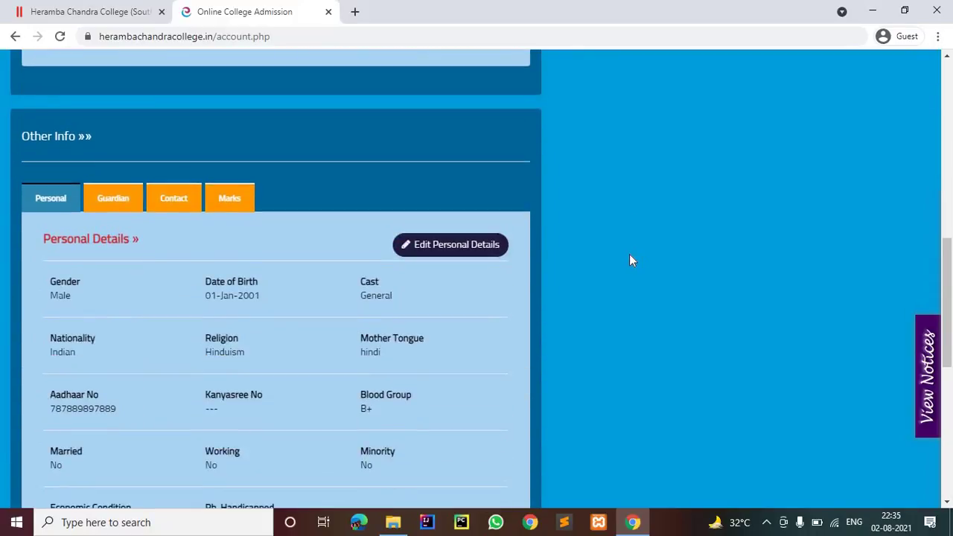
scroll(627, 262, "down", 6)
scroll(626, 257, "up", 15)
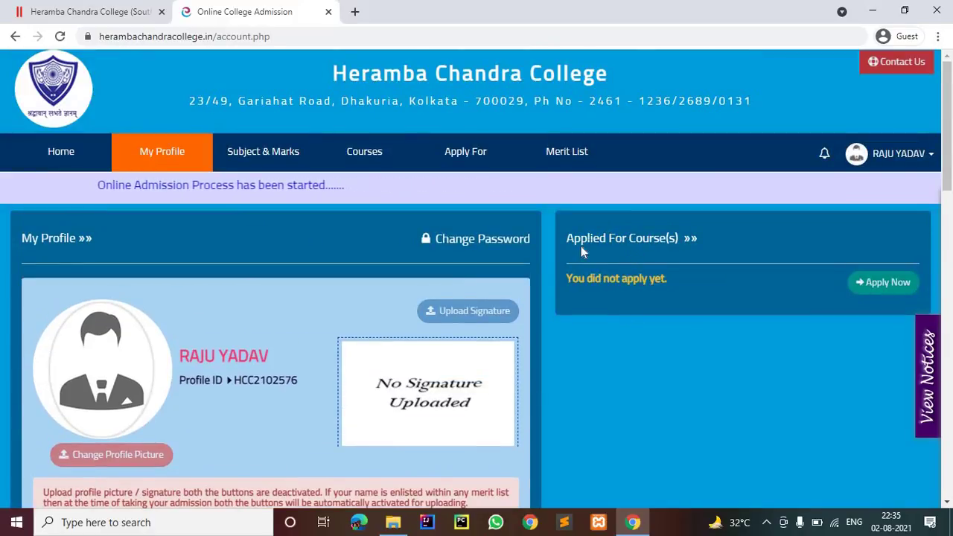
left_click_drag(567, 238, 860, 283)
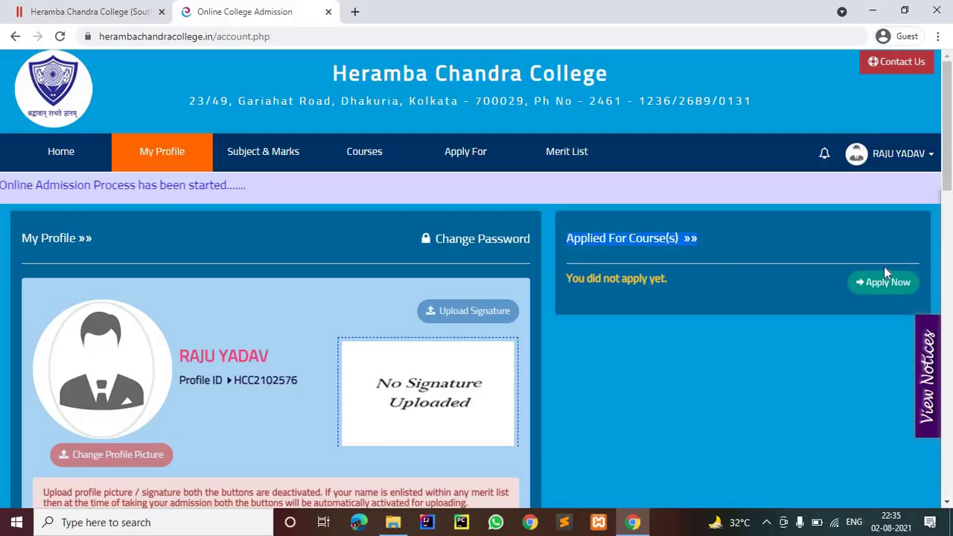
left_click(888, 282)
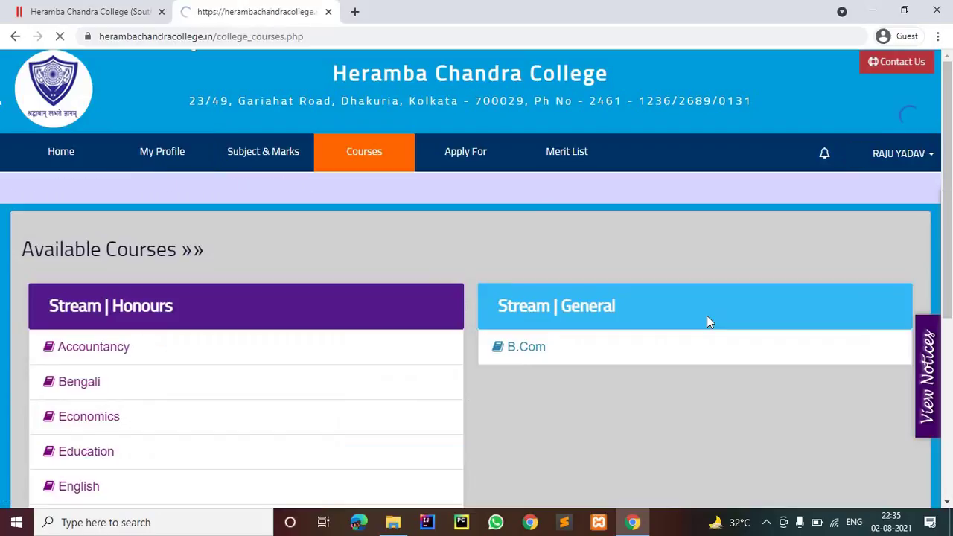
scroll(298, 231, "down", 2)
left_click(110, 212)
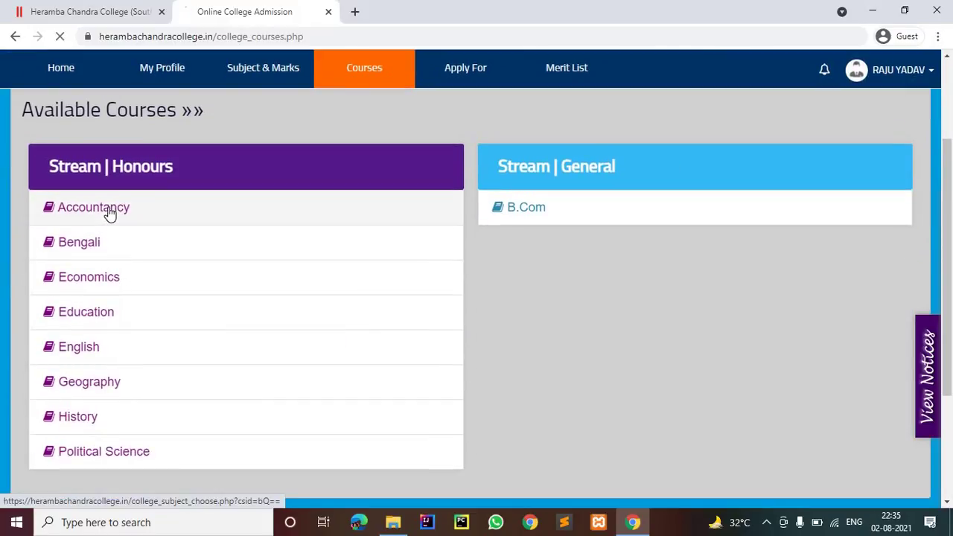
scroll(566, 268, "down", 3)
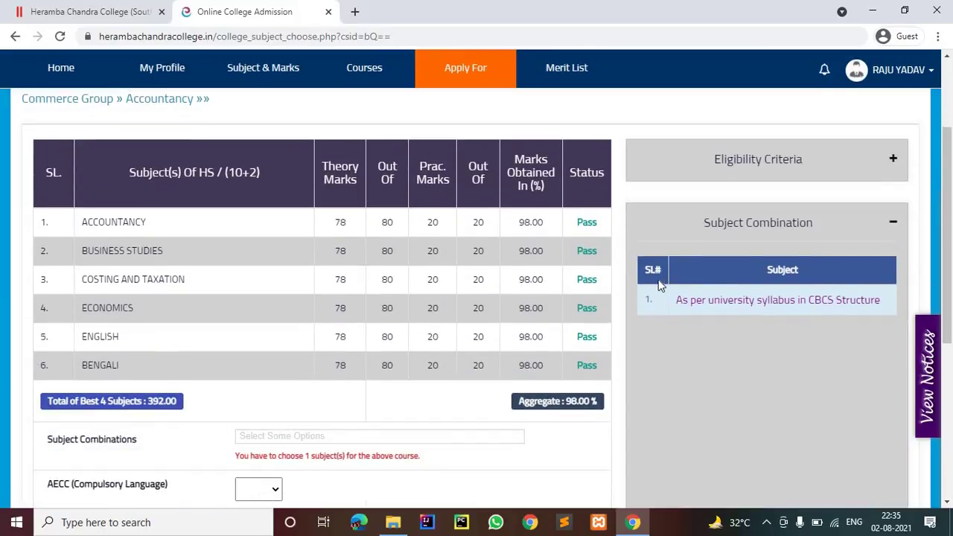
scroll(653, 283, "down", 2)
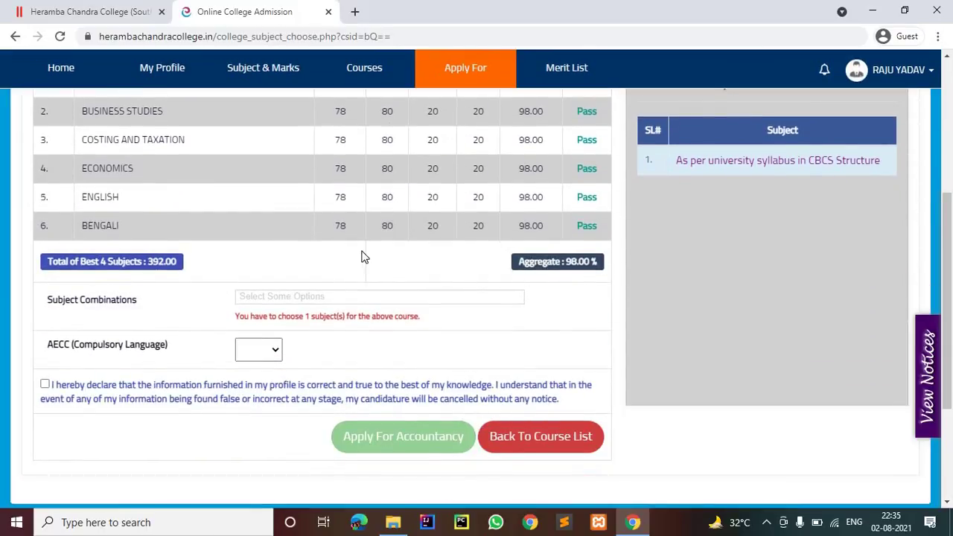
scroll(364, 256, "down", 2)
scroll(364, 257, "up", 3)
scroll(364, 257, "up", 1)
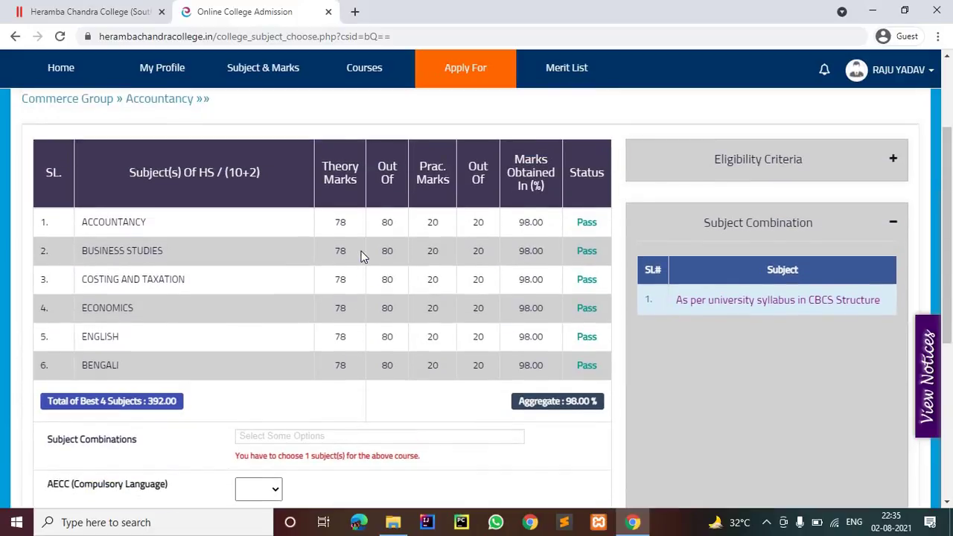
scroll(361, 251, "down", 1)
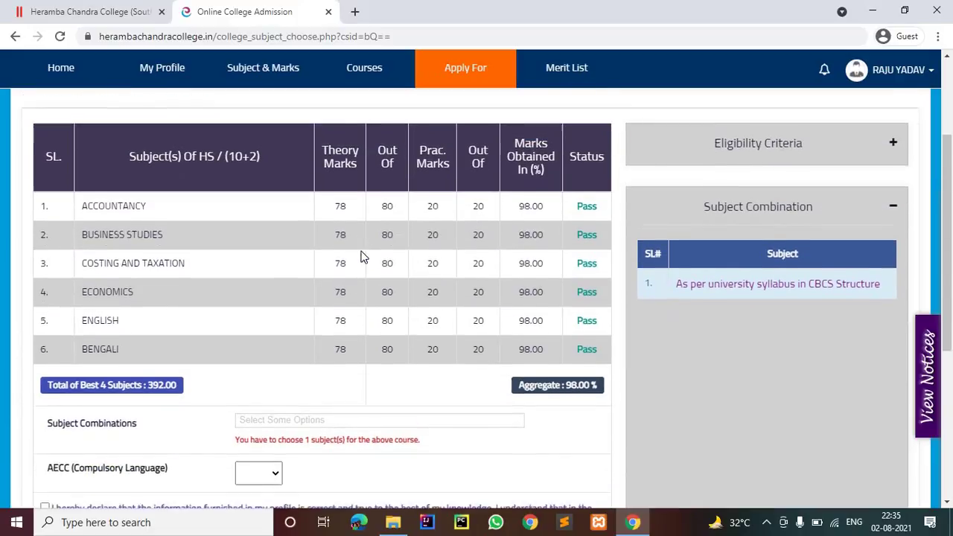
scroll(206, 337, "down", 1)
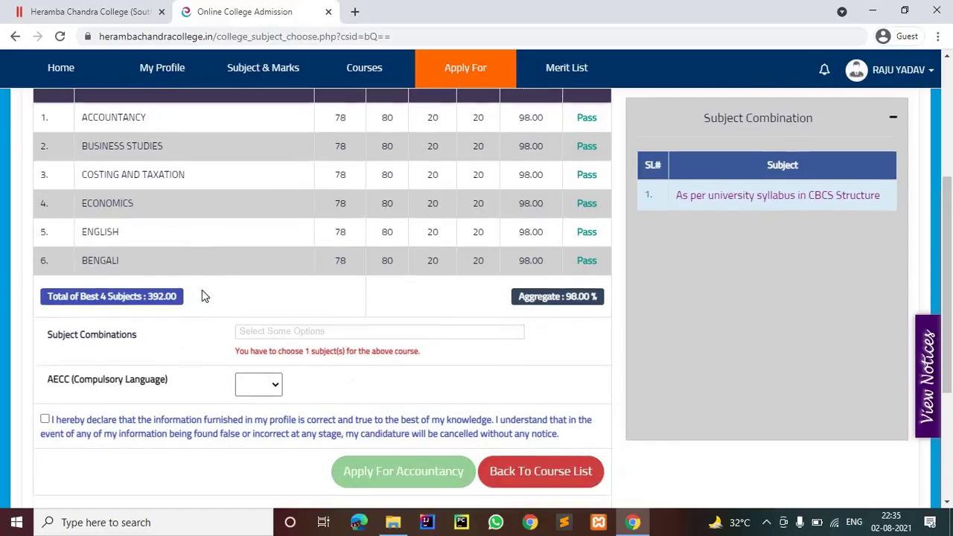
scroll(521, 237, "up", 2)
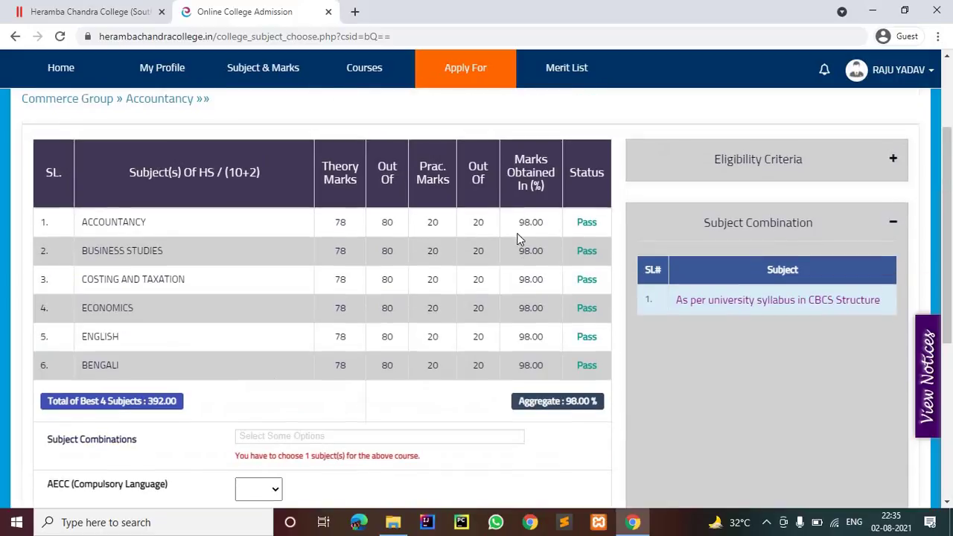
scroll(519, 248, "down", 2)
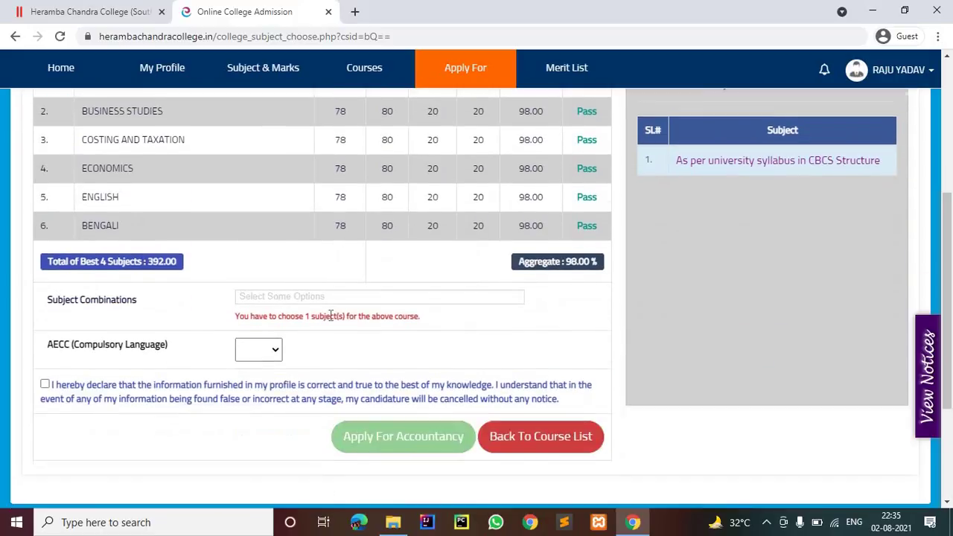
Step: Choose English as the AECC compulsory language and tick the declaration
left_click(271, 356)
left_click(241, 393)
left_click(127, 400)
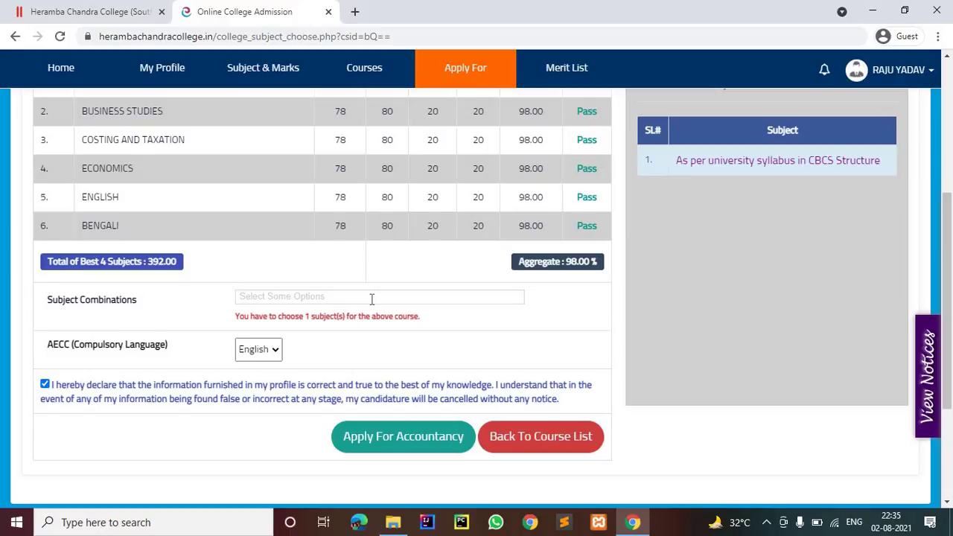
Step: Select the Subject Combinations placeholder text, then submit the Accountancy application
triple_click(296, 301)
scroll(747, 281, "up", 2)
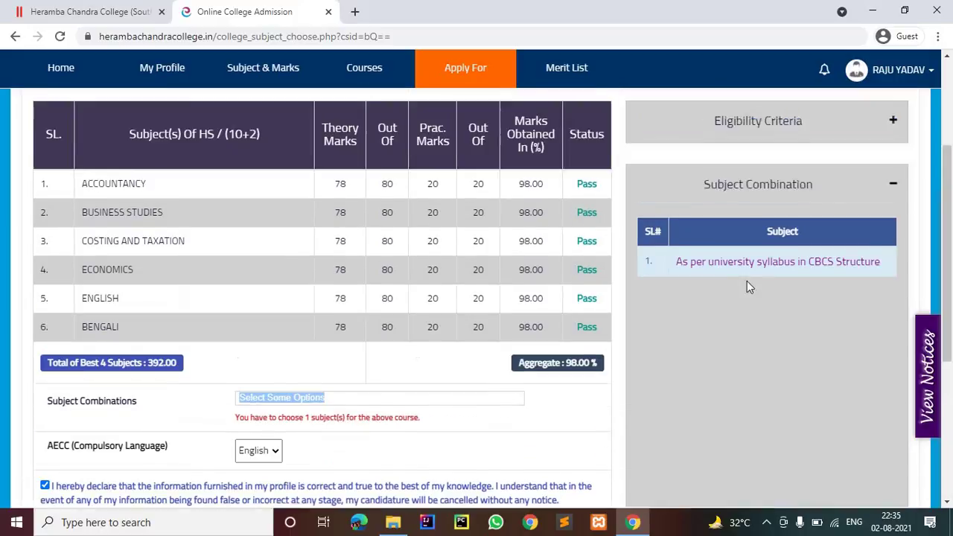
scroll(752, 284, "down", 1)
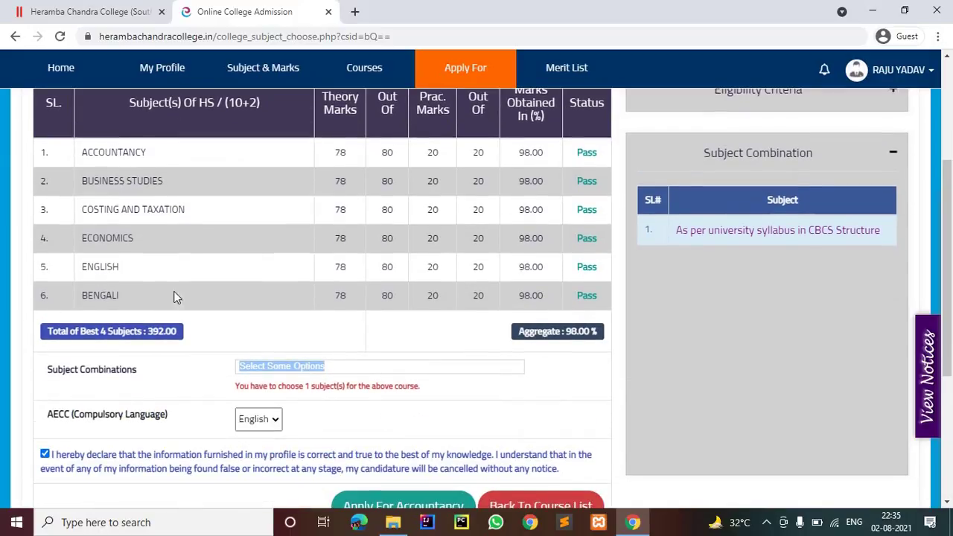
left_click_drag(107, 296, 99, 296)
scroll(419, 400, "down", 3)
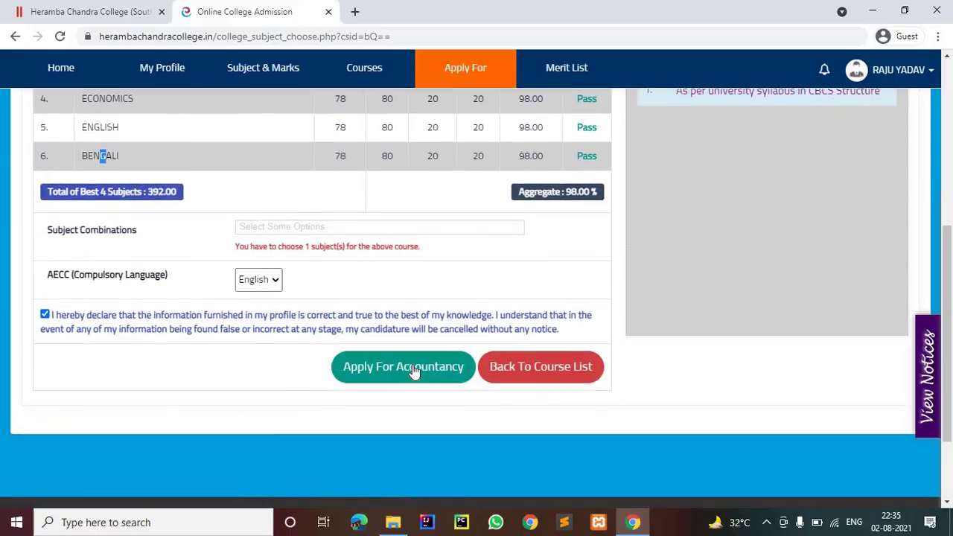
left_click(415, 372)
Step: Collapse the Subject Combination panel and select the placeholder and warning text
scroll(413, 365, "down", 3)
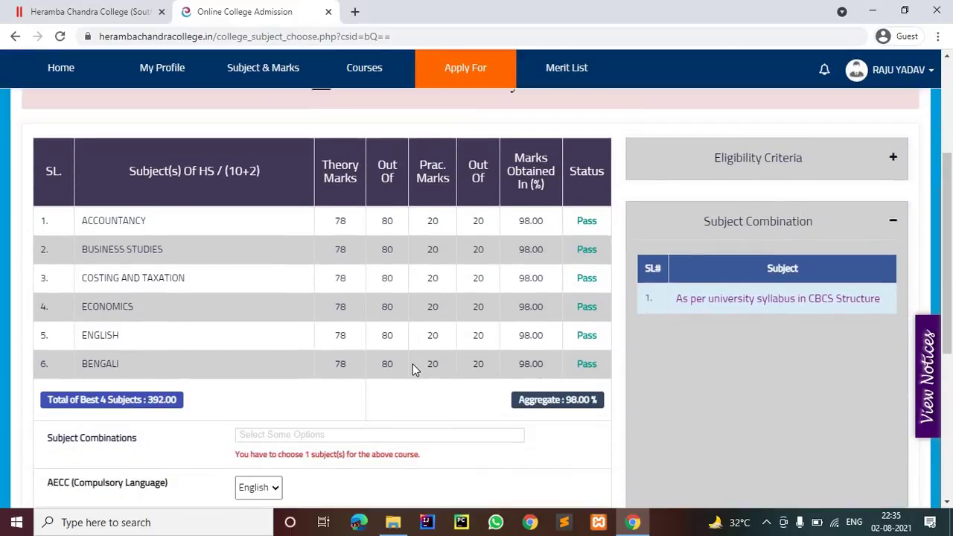
scroll(894, 152, "down", 1)
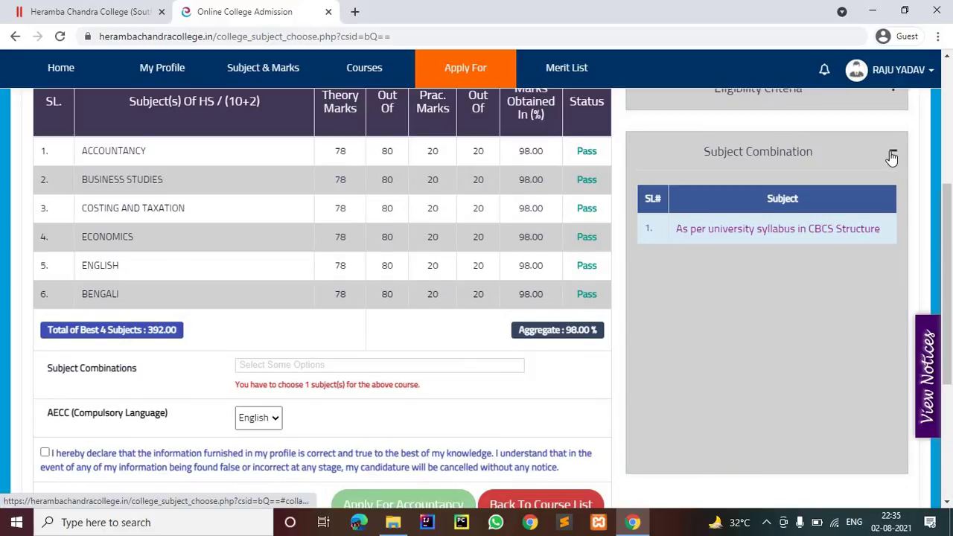
left_click(892, 156)
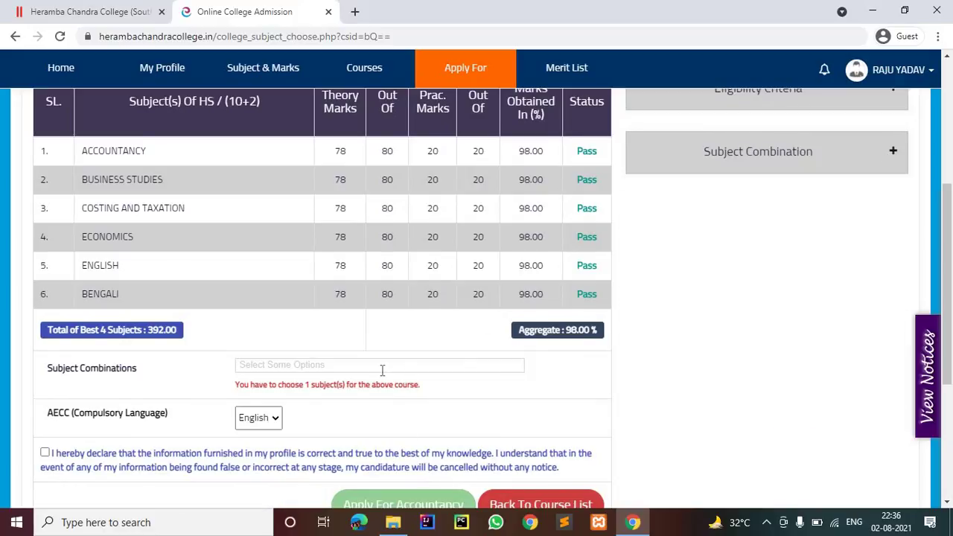
left_click_drag(382, 370, 345, 382)
Step: Tick the declaration checkbox again, then select and deselect the Subject Combinations placeholder
scroll(342, 373, "down", 2)
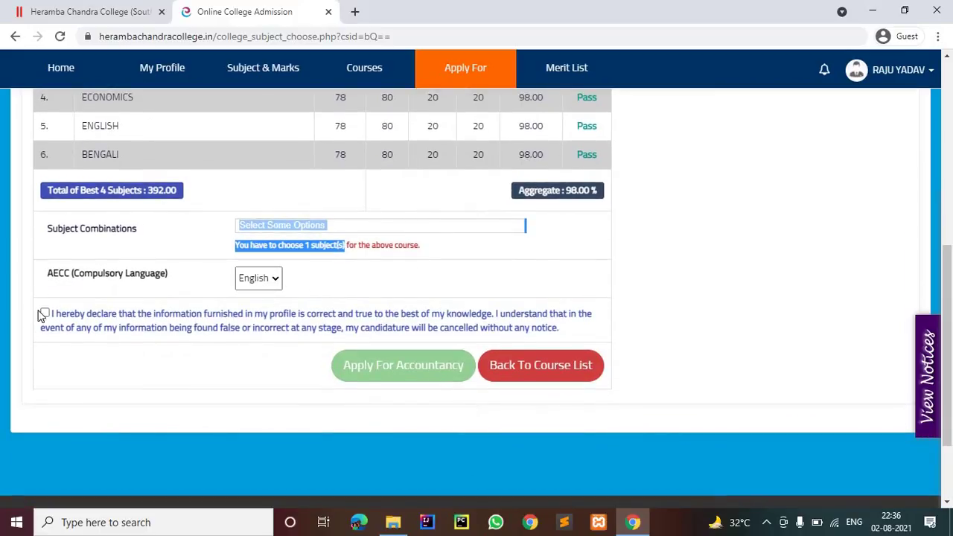
left_click(44, 313)
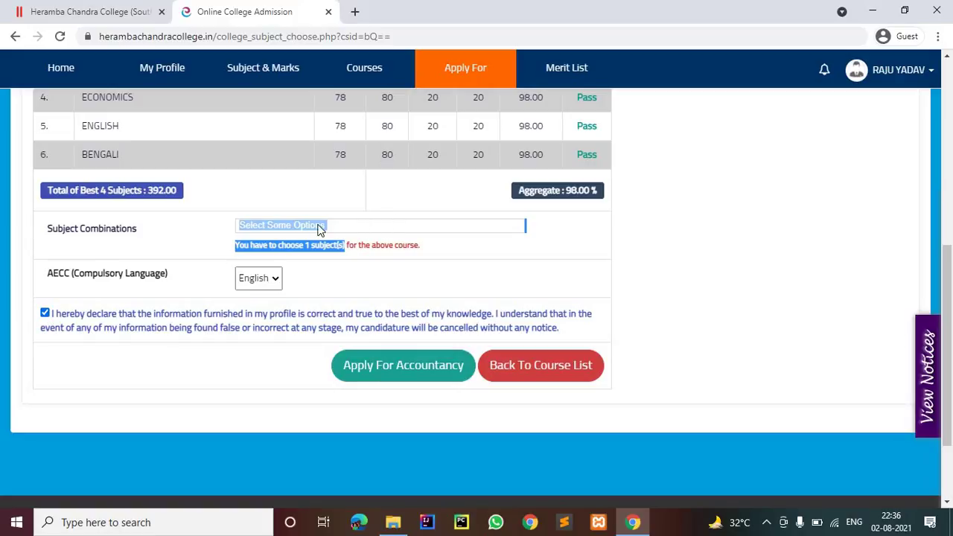
left_click(231, 237)
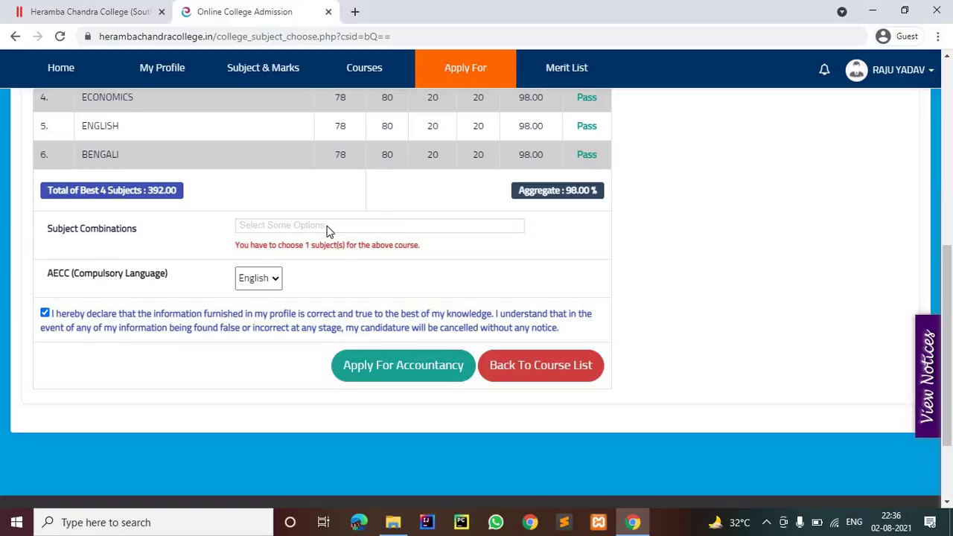
left_click_drag(328, 230, 137, 228)
left_click(286, 225)
key("ctrl+minus")
key("ctrl+minus")
key("ctrl+minus")
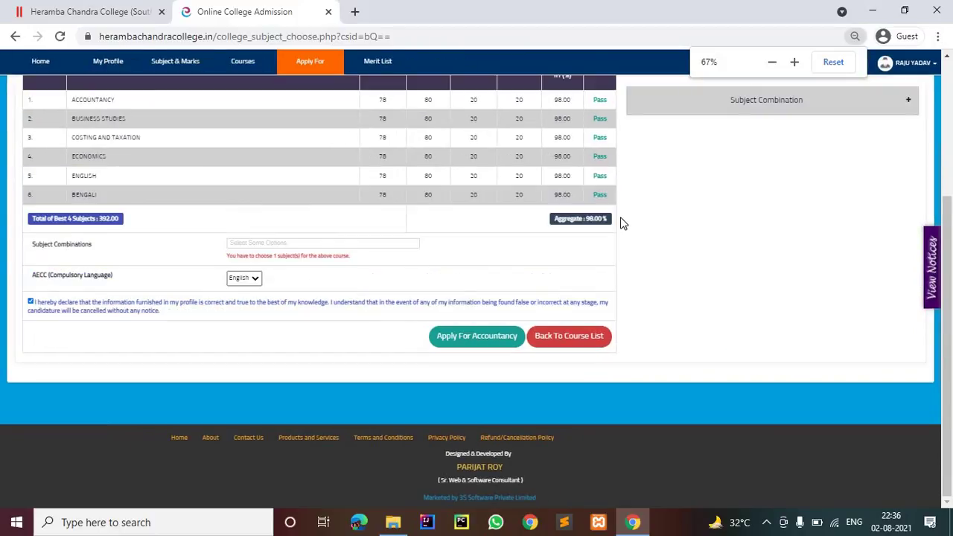
key("ctrl+minus")
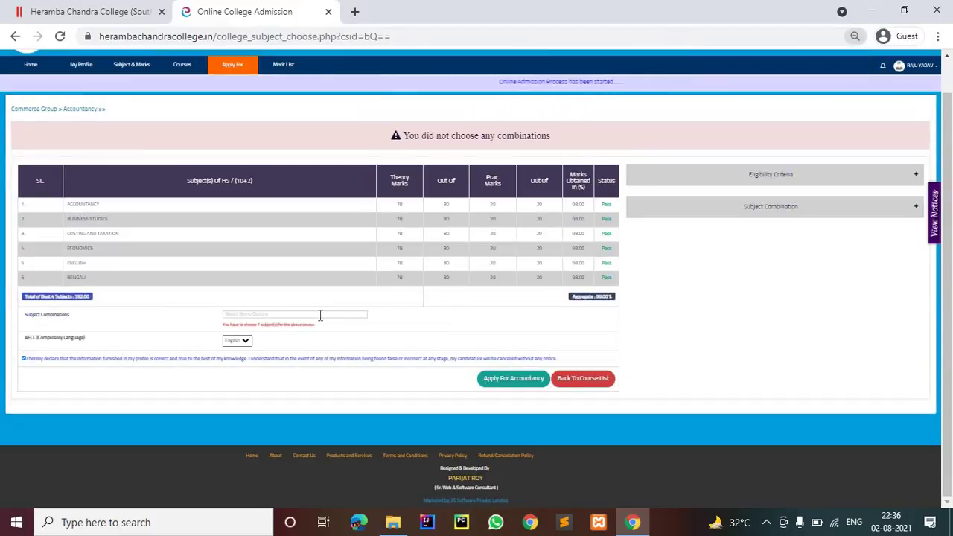
left_click(318, 314)
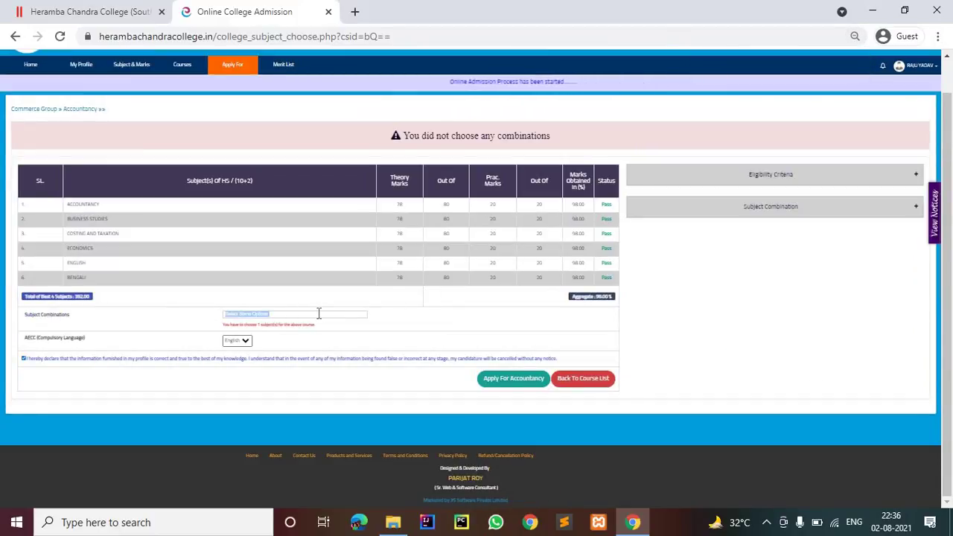
key("ctrl+plus")
key("ctrl+plus")
key("ctrl+plus")
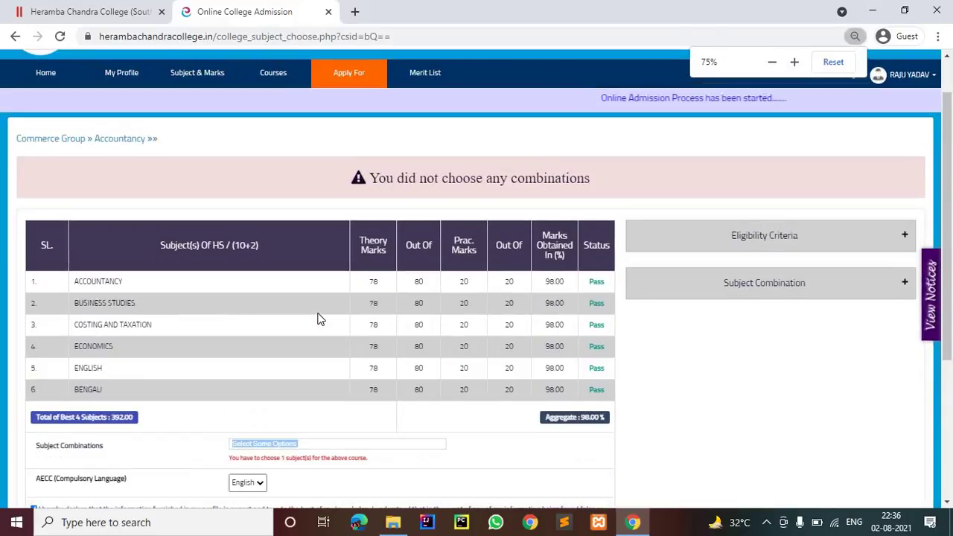
scroll(327, 316, "down", 2)
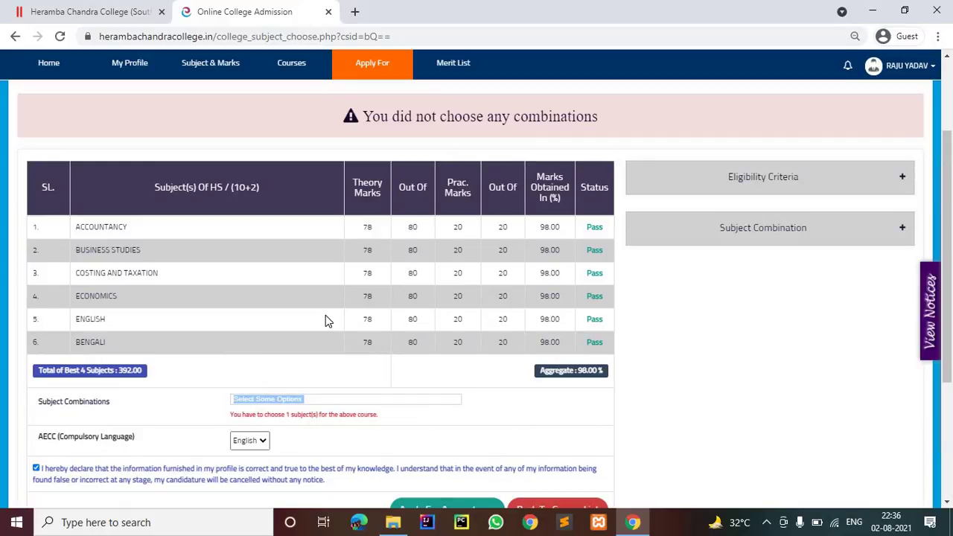
key("ctrl+plus")
key("ctrl+plus")
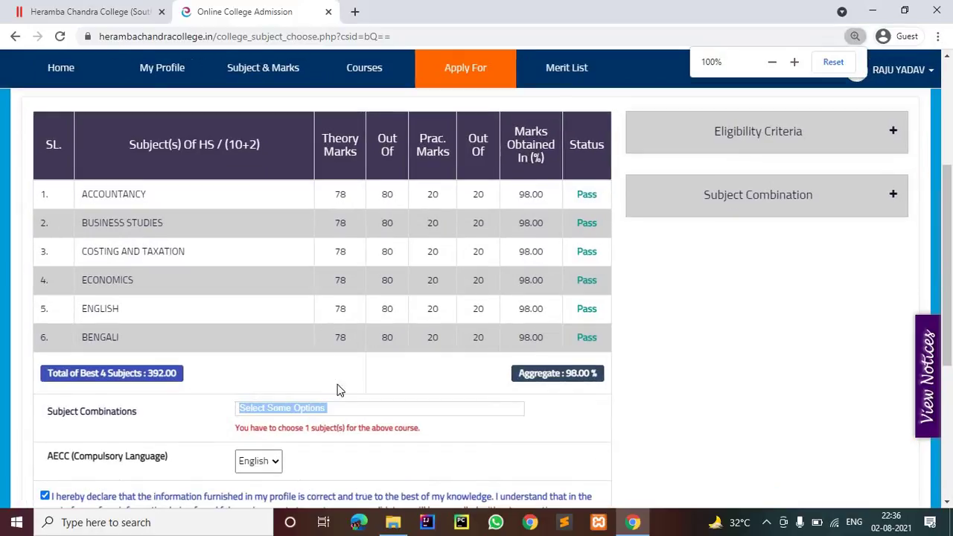
left_click(170, 430)
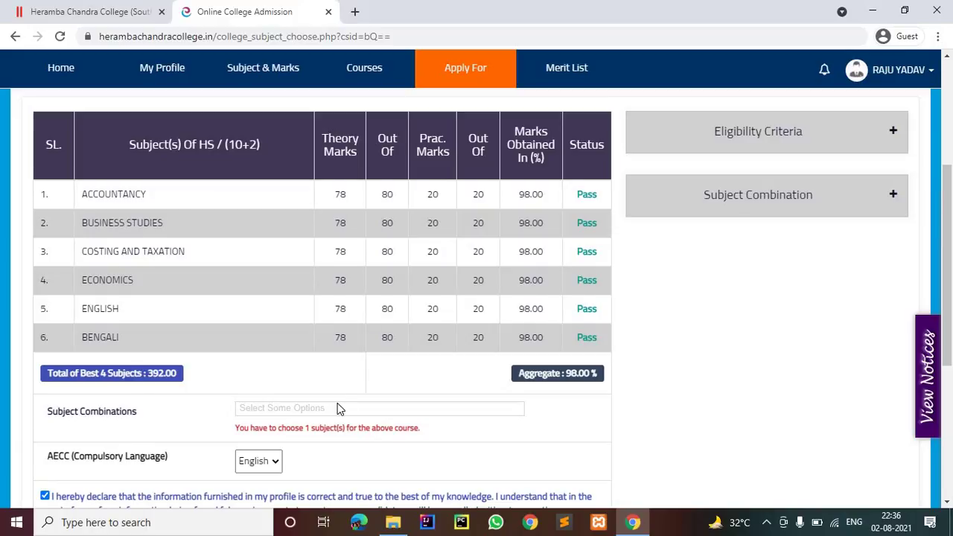
Step: Select the red subject-count hint, then resubmit the Accountancy application
scroll(336, 408, "down", 1)
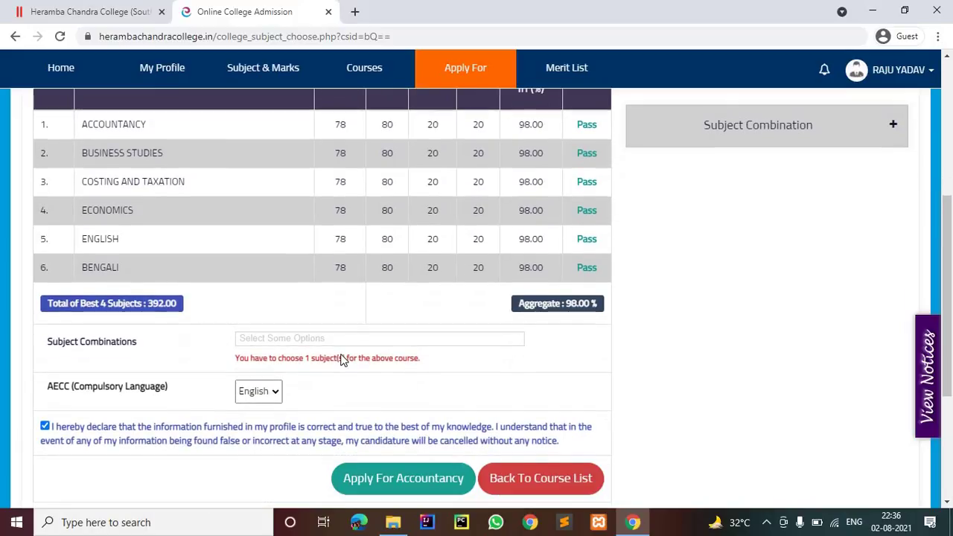
triple_click(302, 358)
scroll(335, 334, "down", 2)
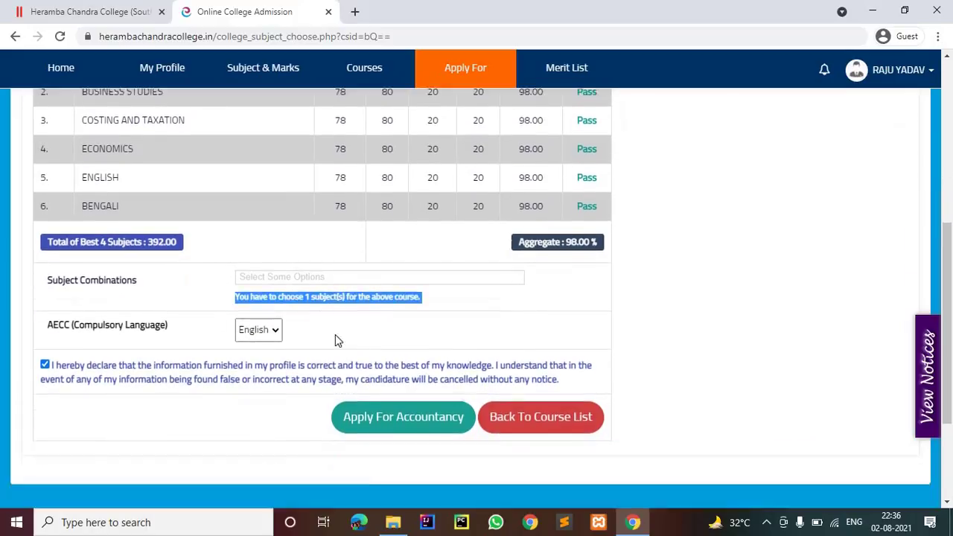
left_click(385, 337)
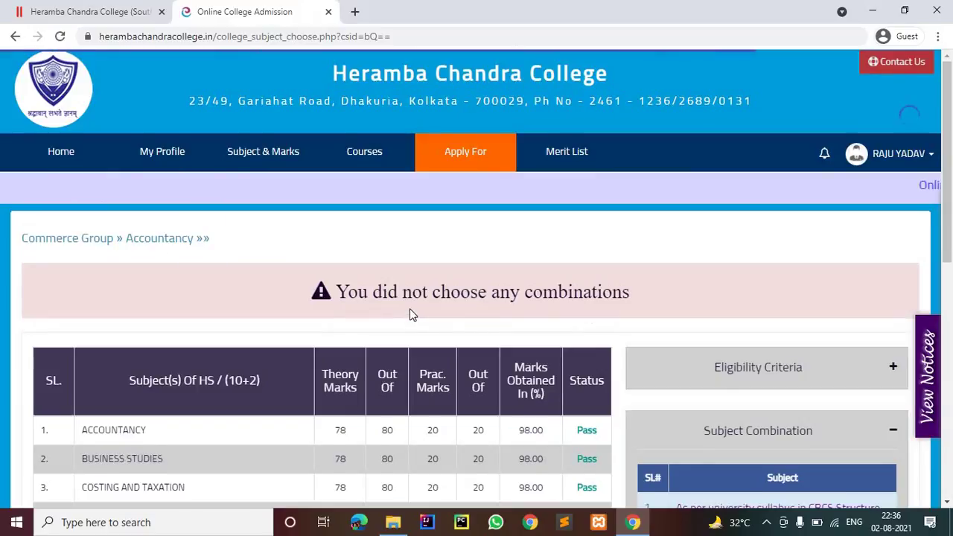
Step: Re-tick the declaration checkbox and scroll up to the no-combinations warning
scroll(410, 314, "down", 4)
scroll(410, 313, "down", 2)
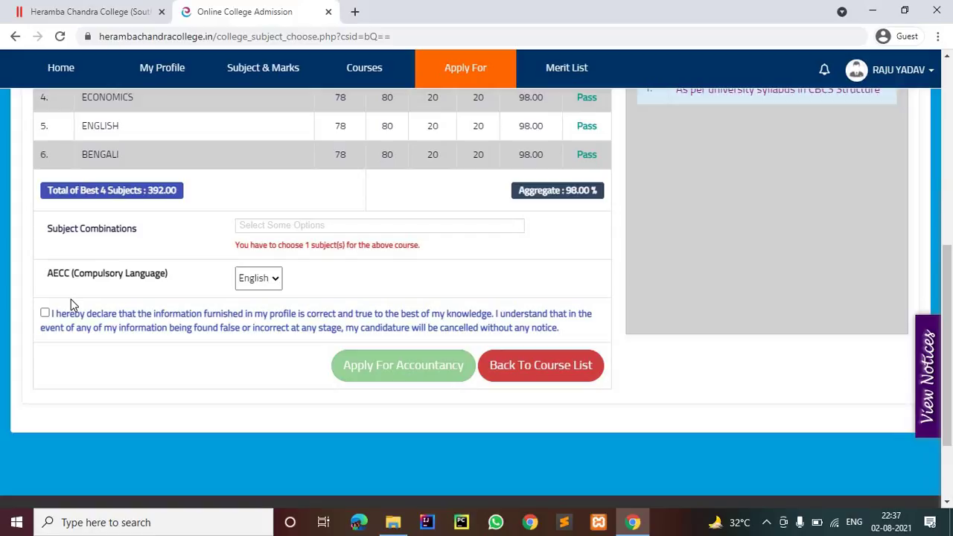
double_click(336, 227)
scroll(336, 227, "up", 2)
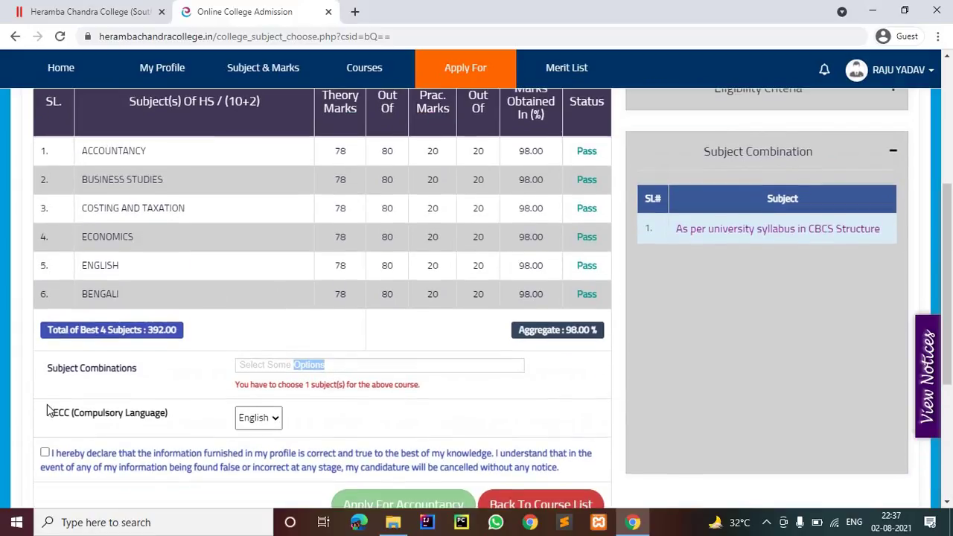
left_click(44, 452)
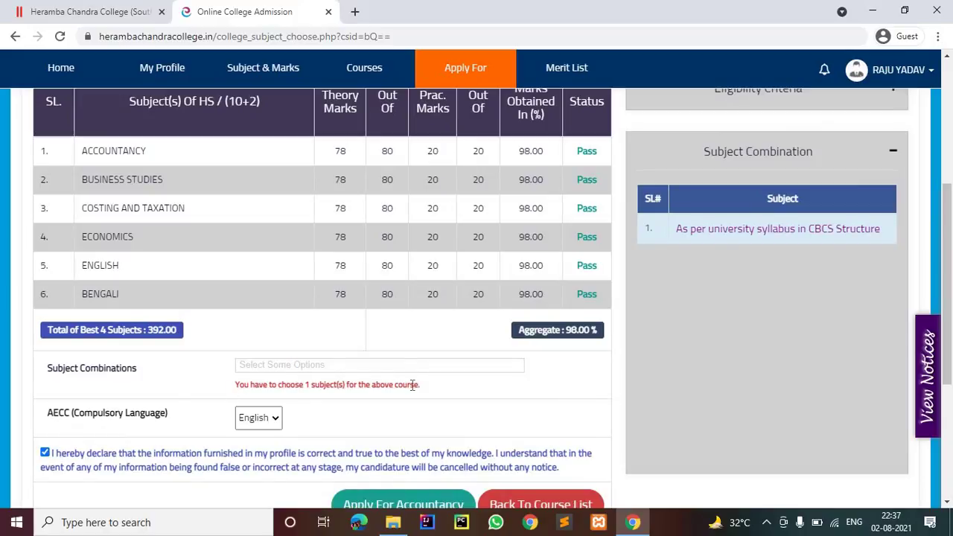
scroll(398, 372, "up", 3)
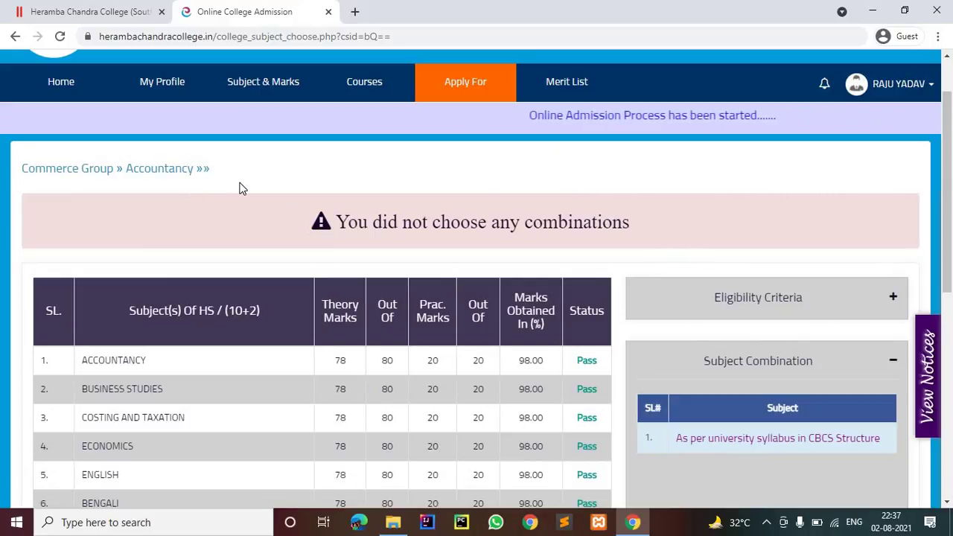
scroll(241, 186, "down", 3)
scroll(503, 237, "up", 2)
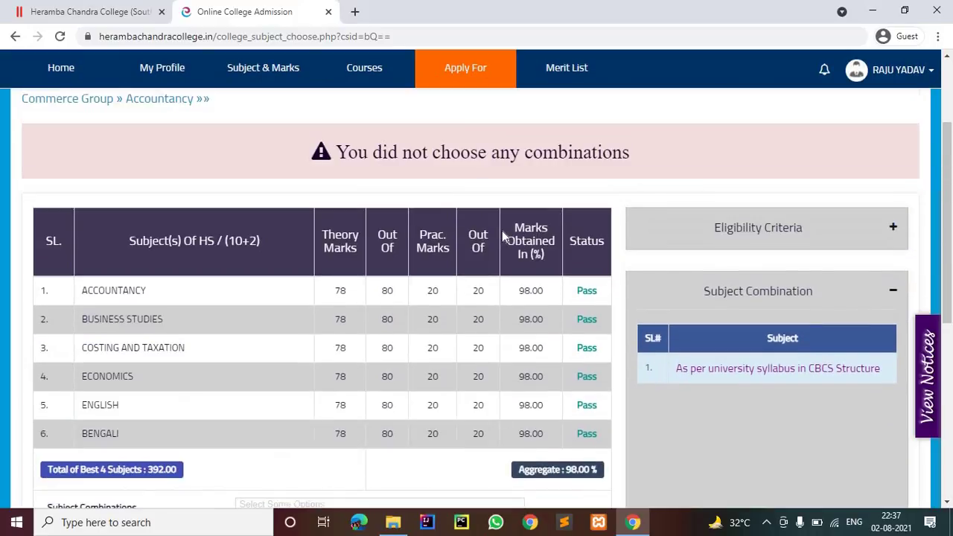